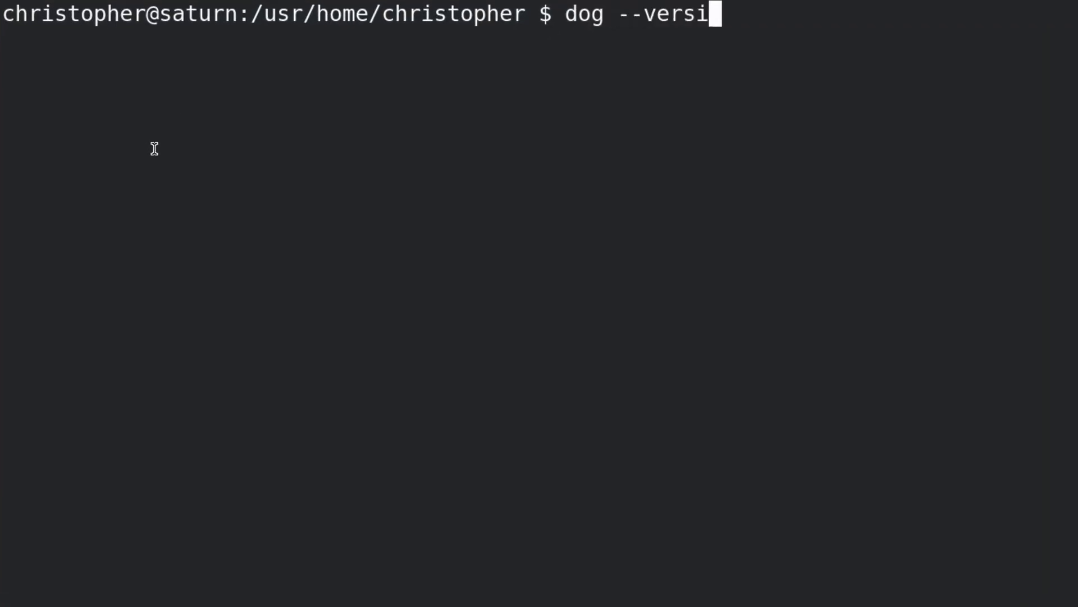
Show dog's version (v0.1.0), then resolve google.com to its IP address 216.58.212.206.
text(on)
key(Return)
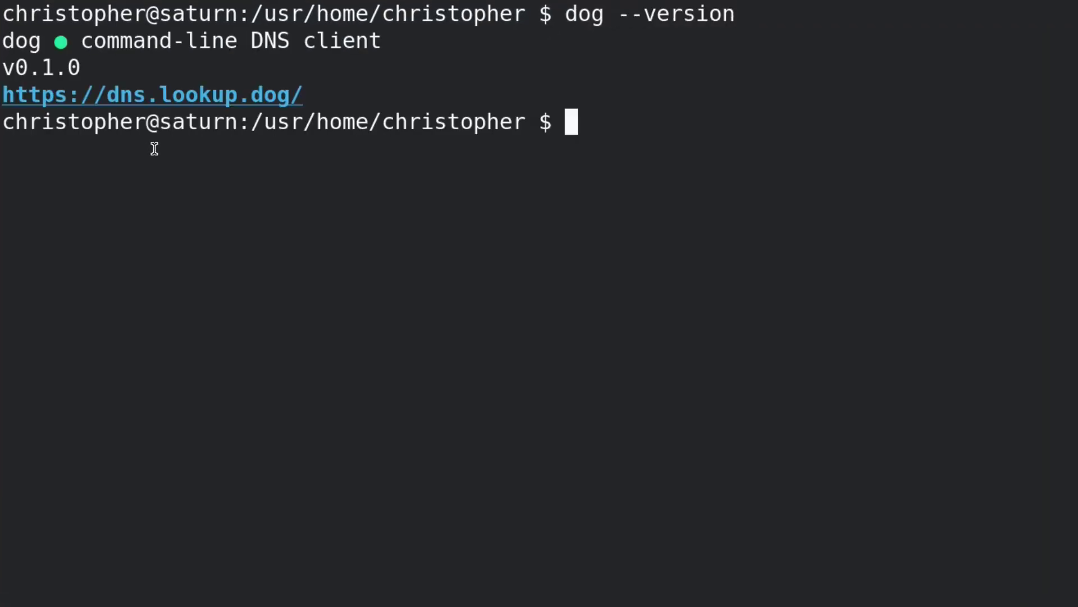
text(dog go)
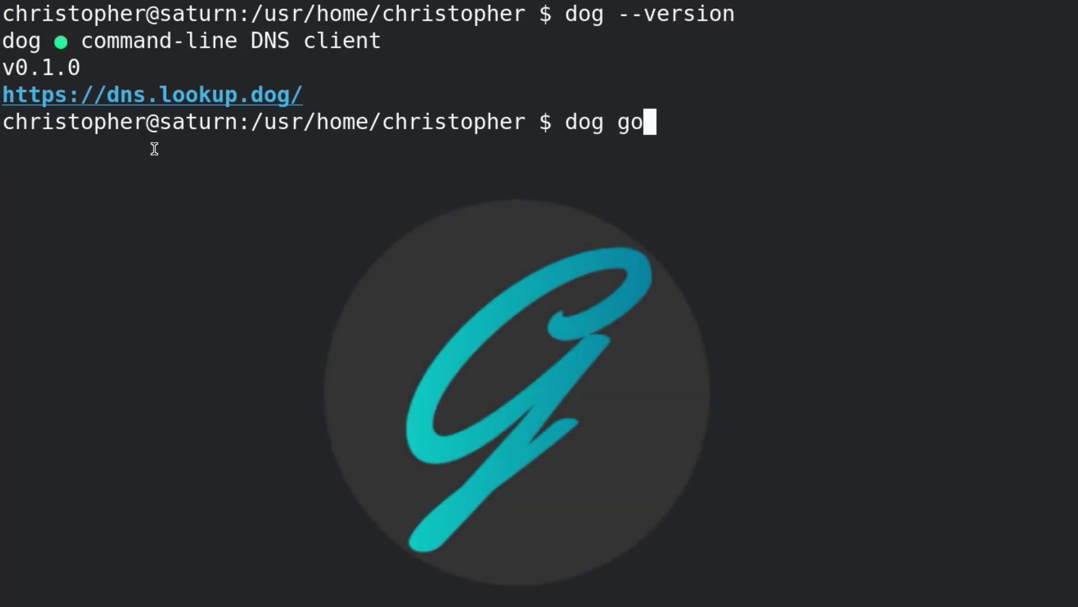
text(ogle.com)
key(Return)
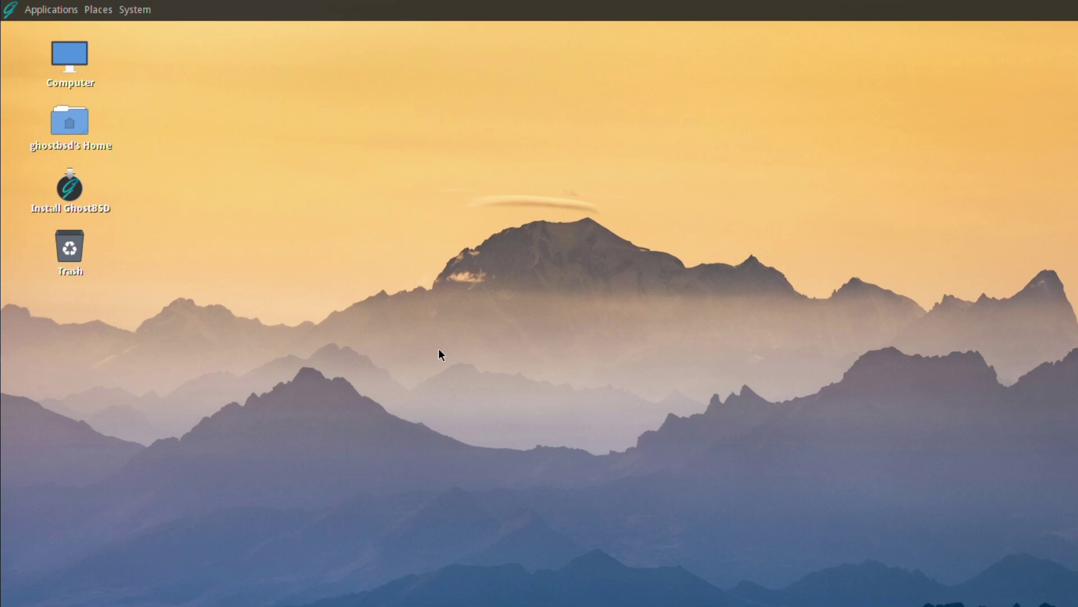
Launch the GhostBSD installer and choose English (United Kingdom) as the language.
click(68, 189)
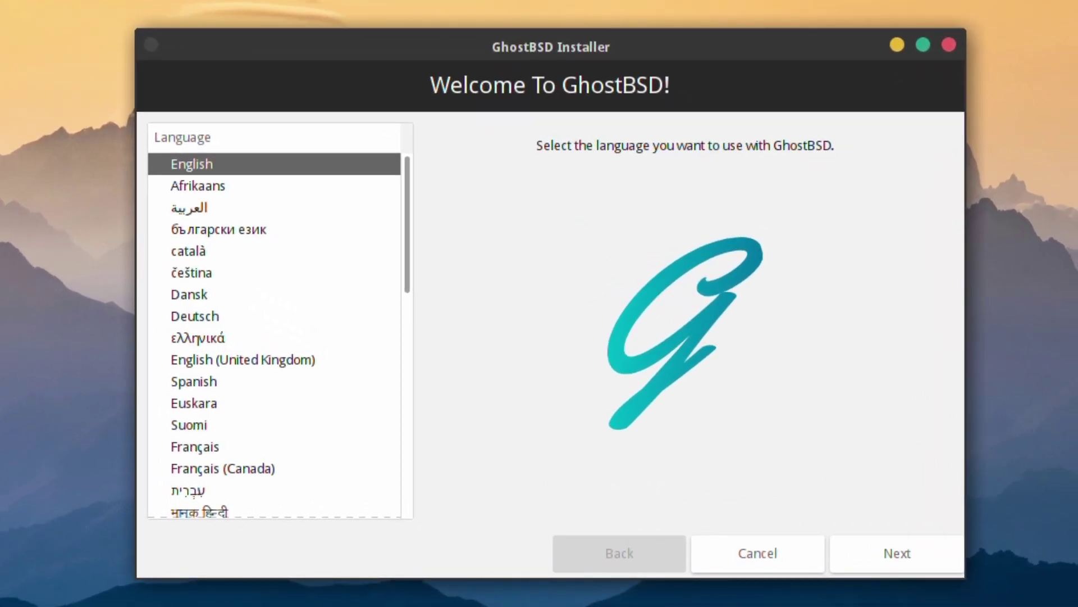
click(196, 354)
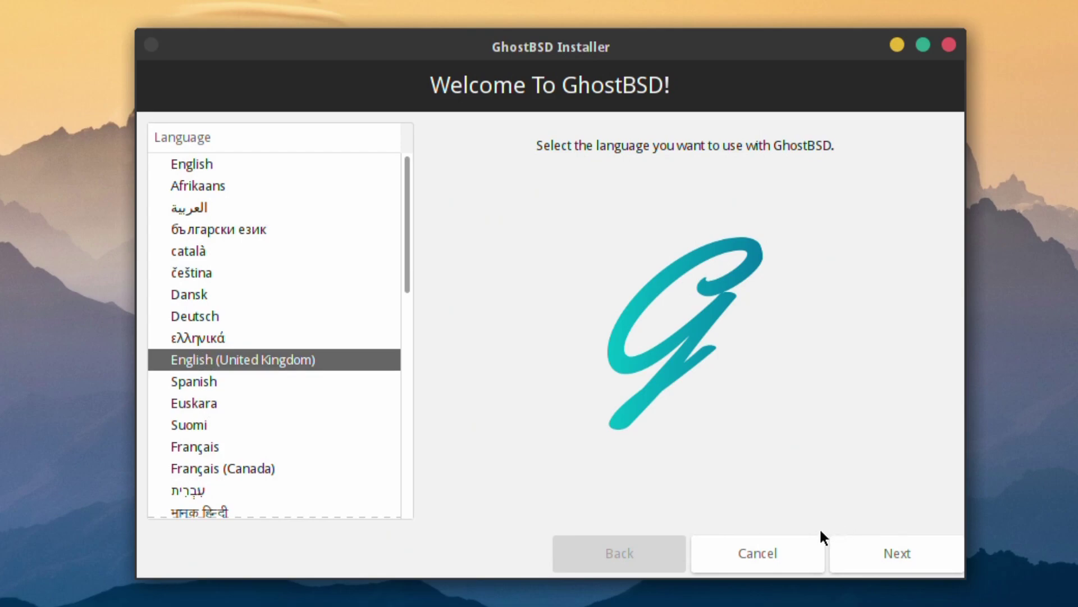
click(890, 551)
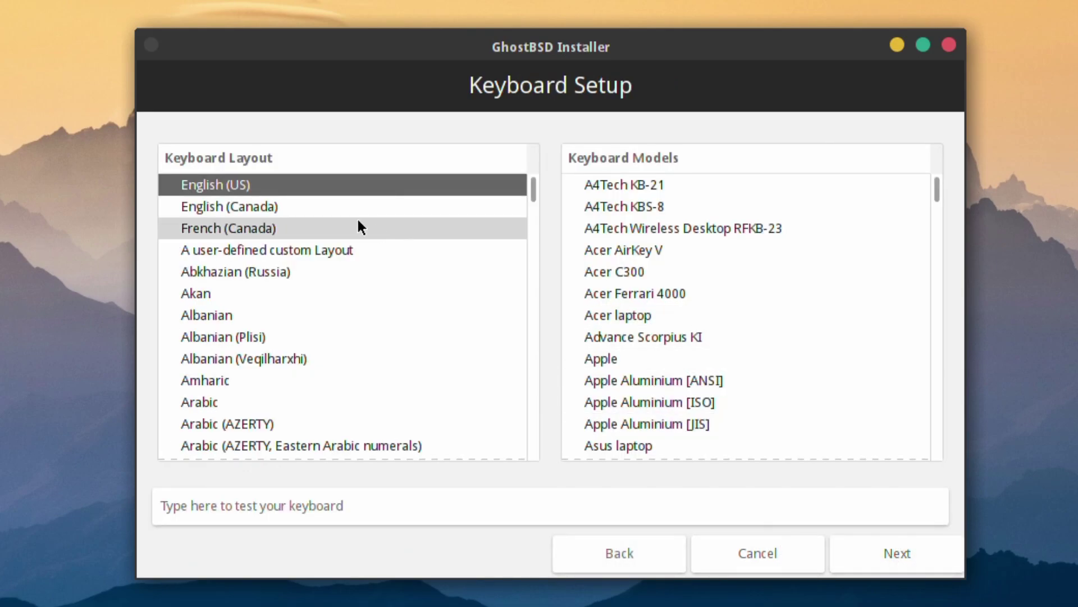
Select English (UK) as the keyboard layout.
scroll(342, 337, down, 8)
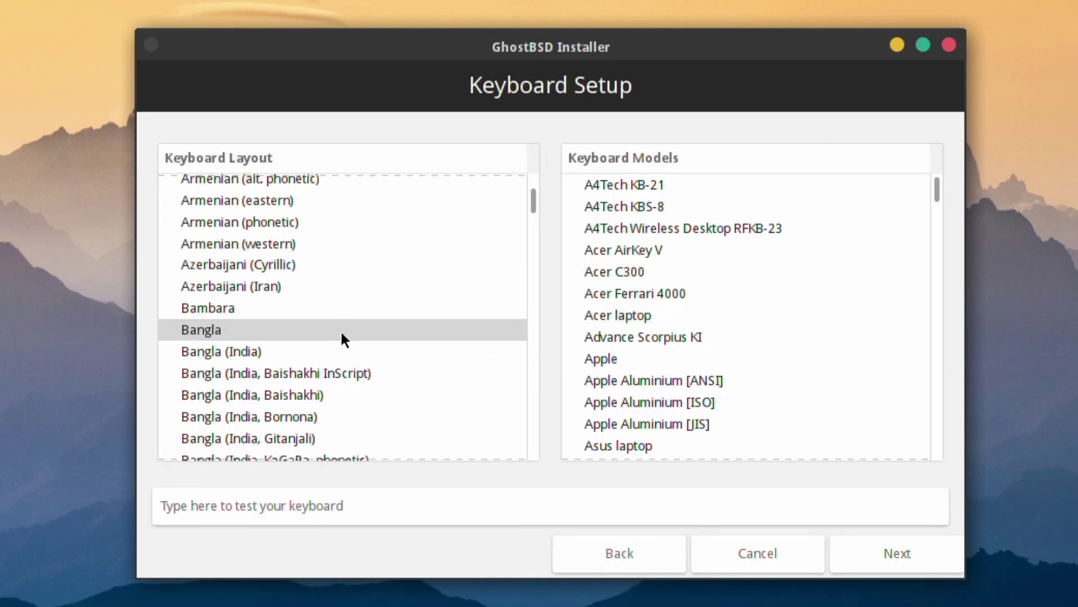
scroll(341, 335, down, 12)
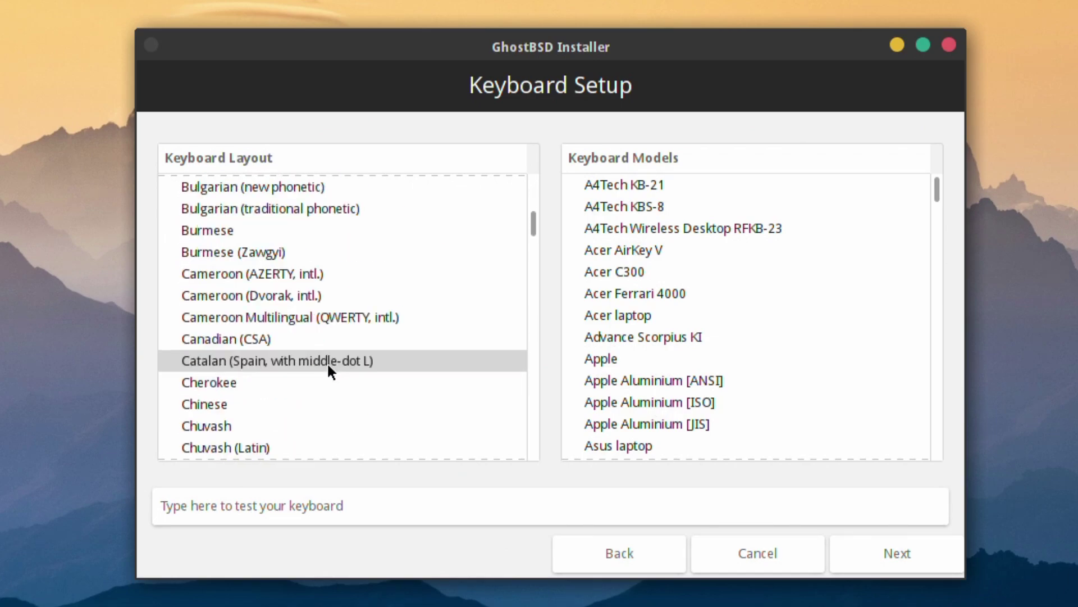
scroll(326, 371, down, 13)
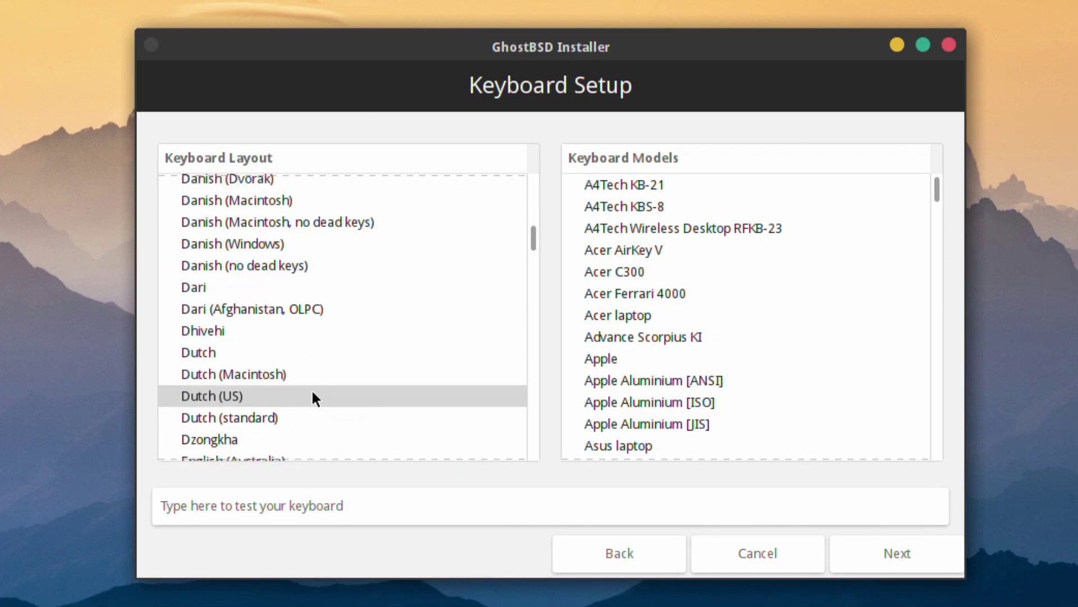
scroll(312, 391, down, 4)
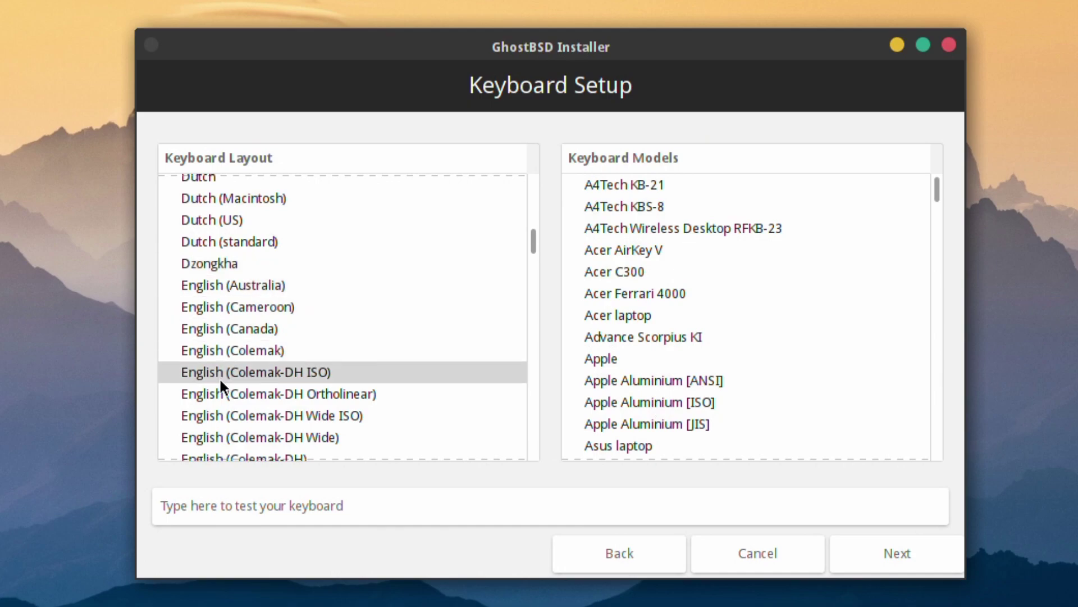
scroll(220, 385, down, 7)
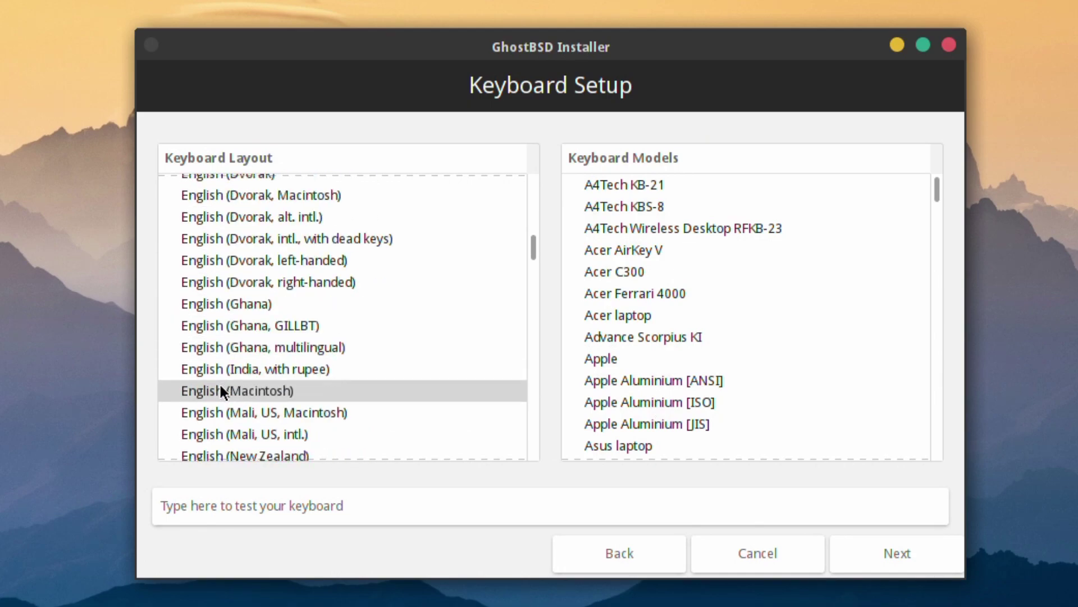
scroll(219, 382, down, 6)
click(210, 409)
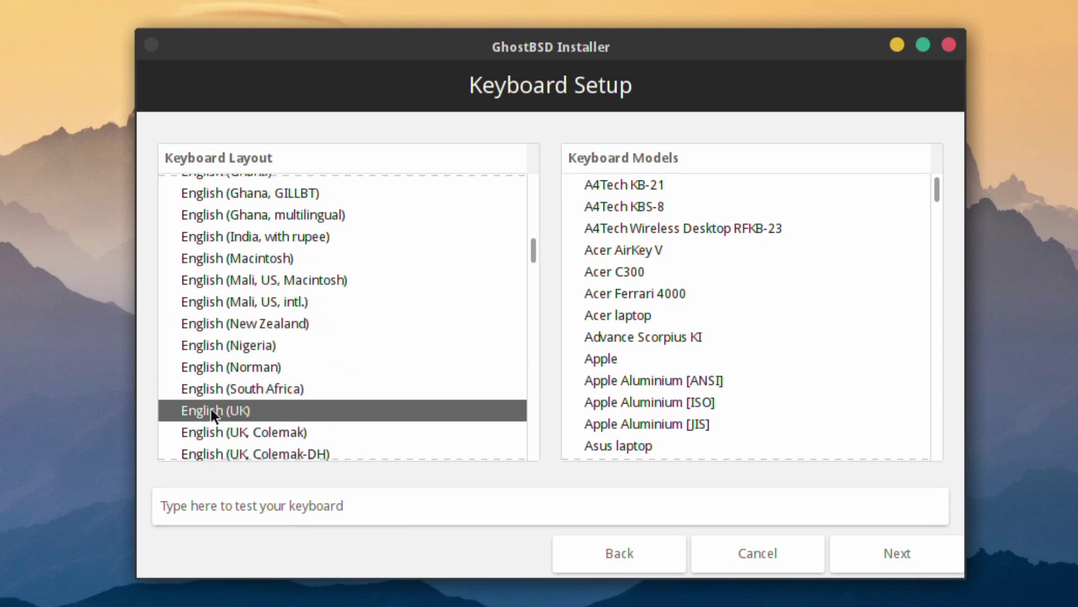
Set the time zone to Europe/London.
click(918, 557)
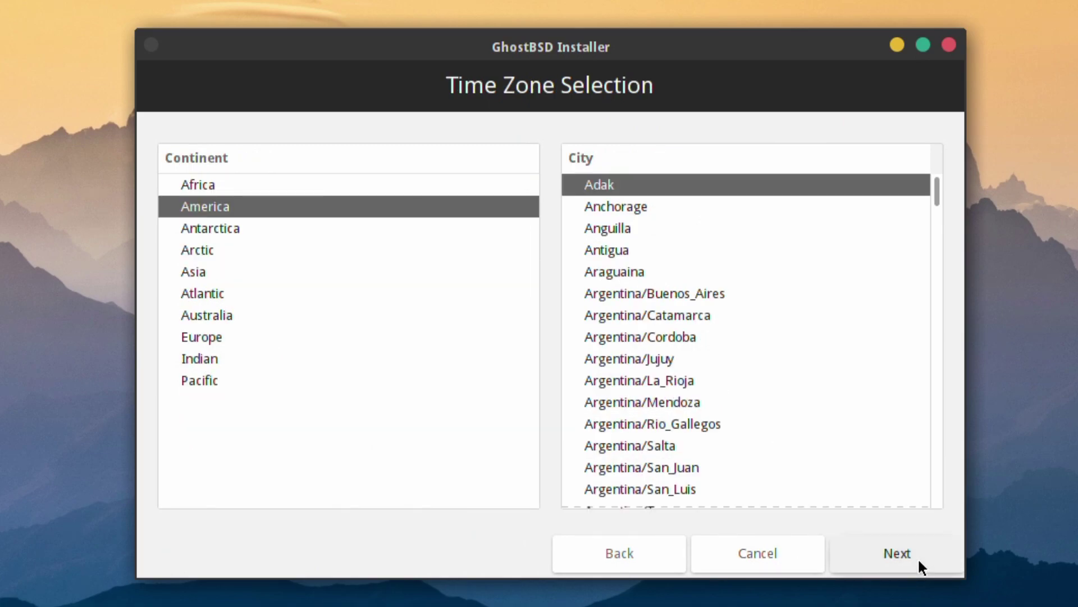
click(205, 342)
scroll(702, 387, down, 5)
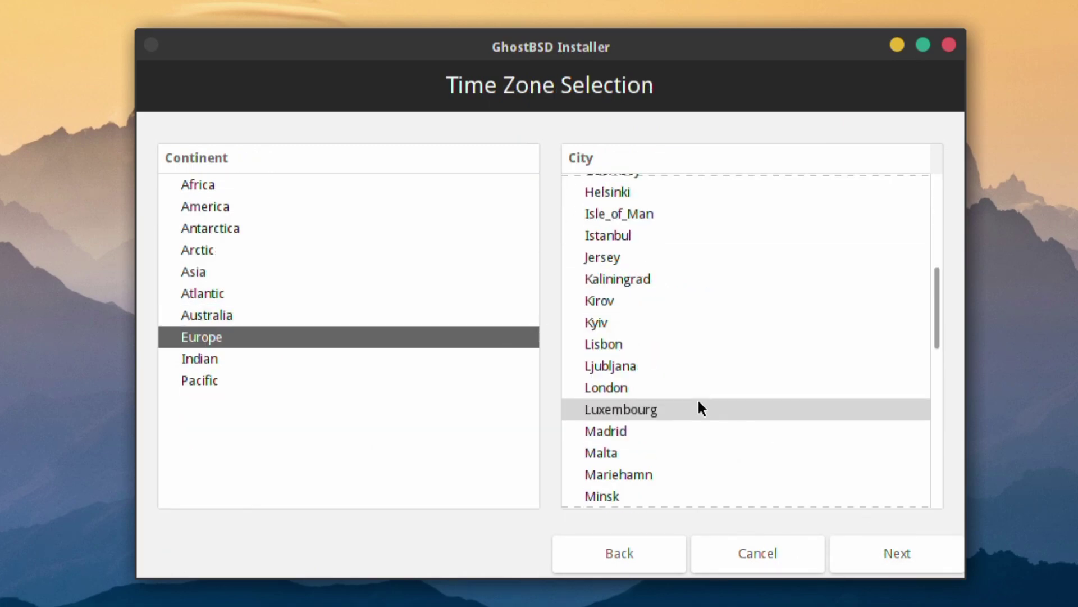
click(683, 389)
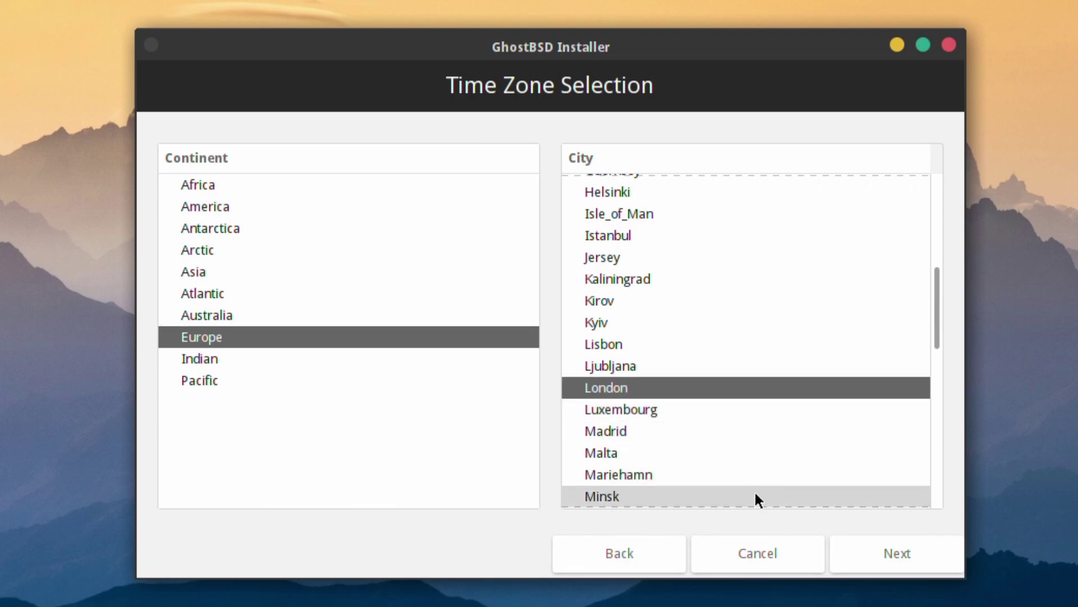
Keep the full-disk configuration and place the ZFS install on the ada0 drive.
click(924, 548)
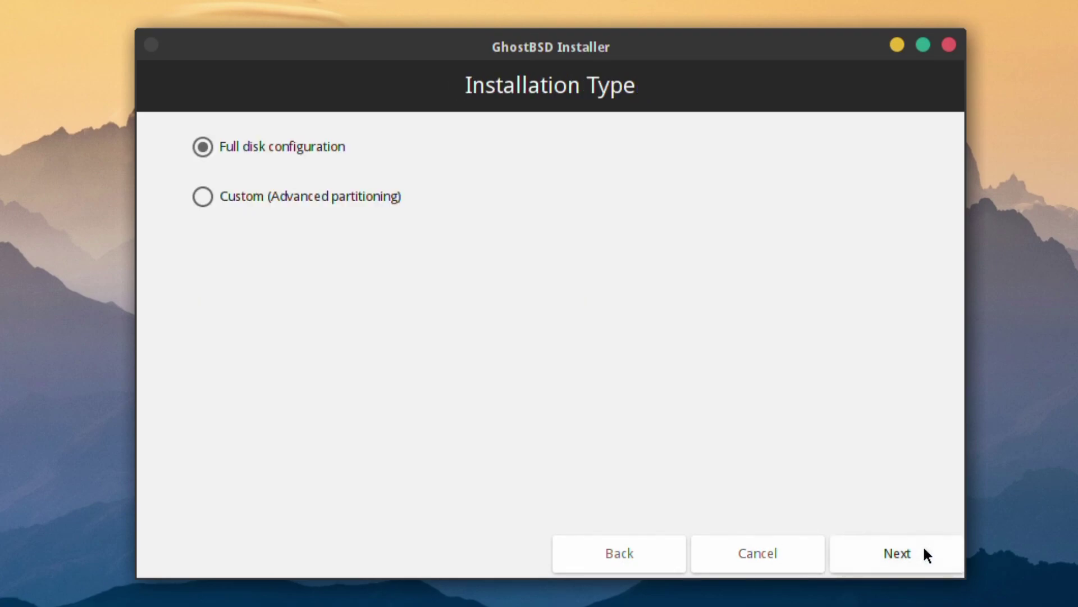
click(924, 548)
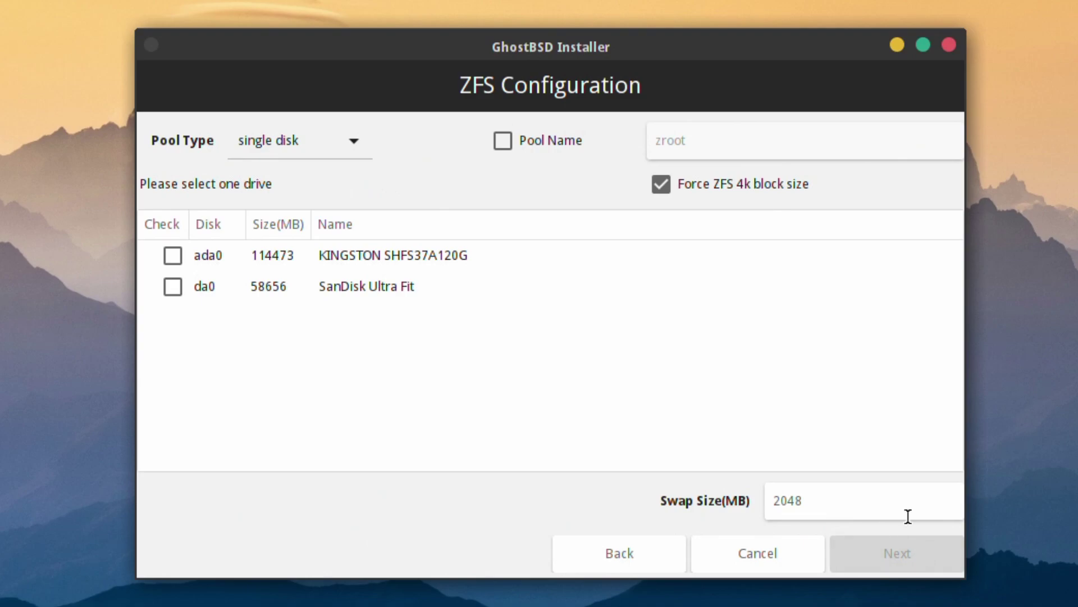
click(172, 255)
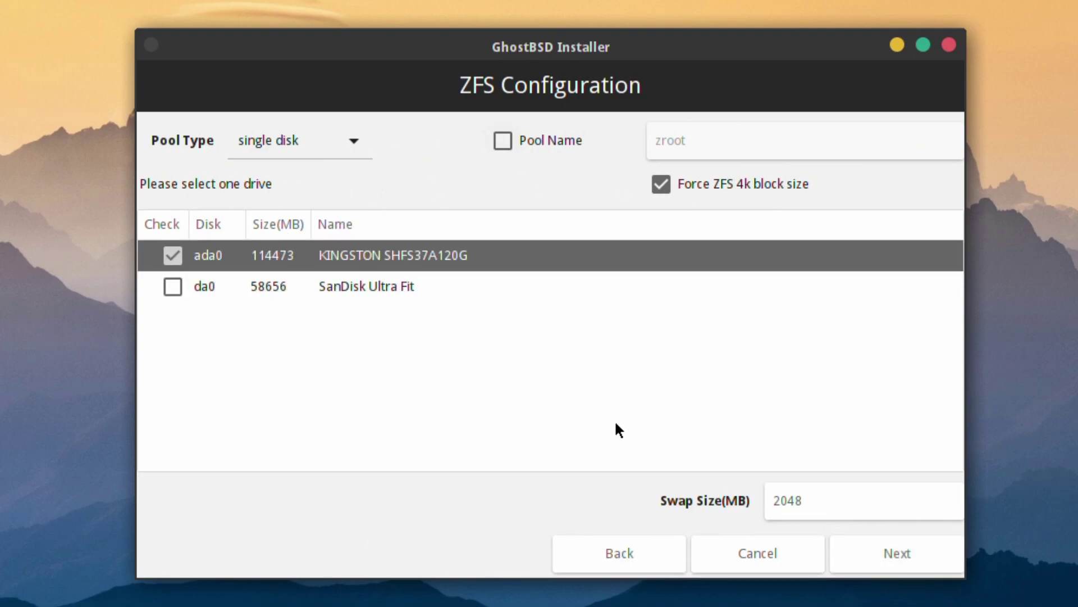
click(889, 564)
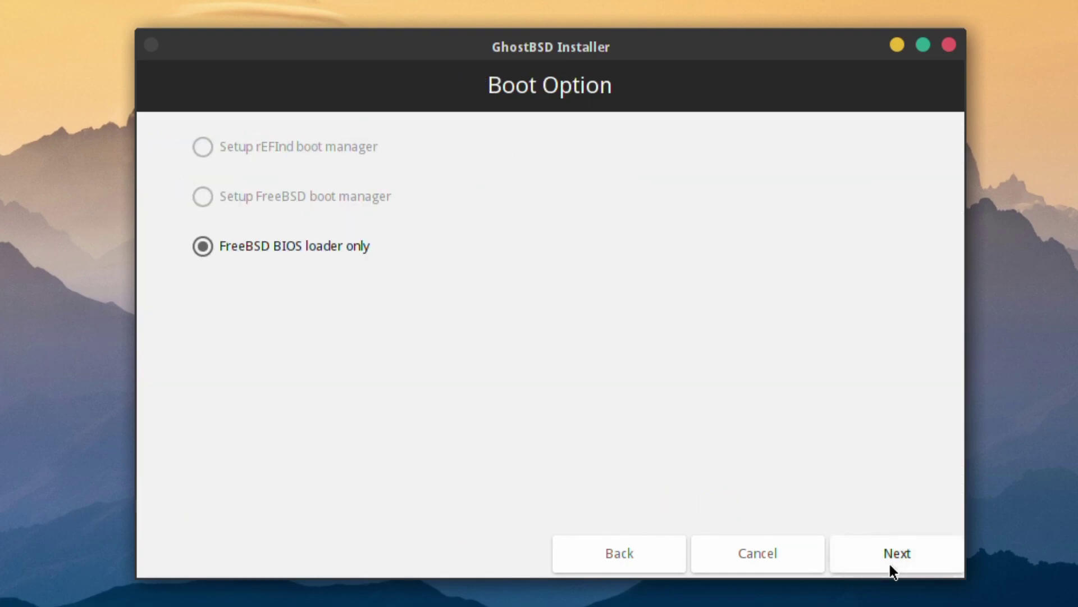
Keep the BIOS loader and enter the admin user's real name.
click(890, 564)
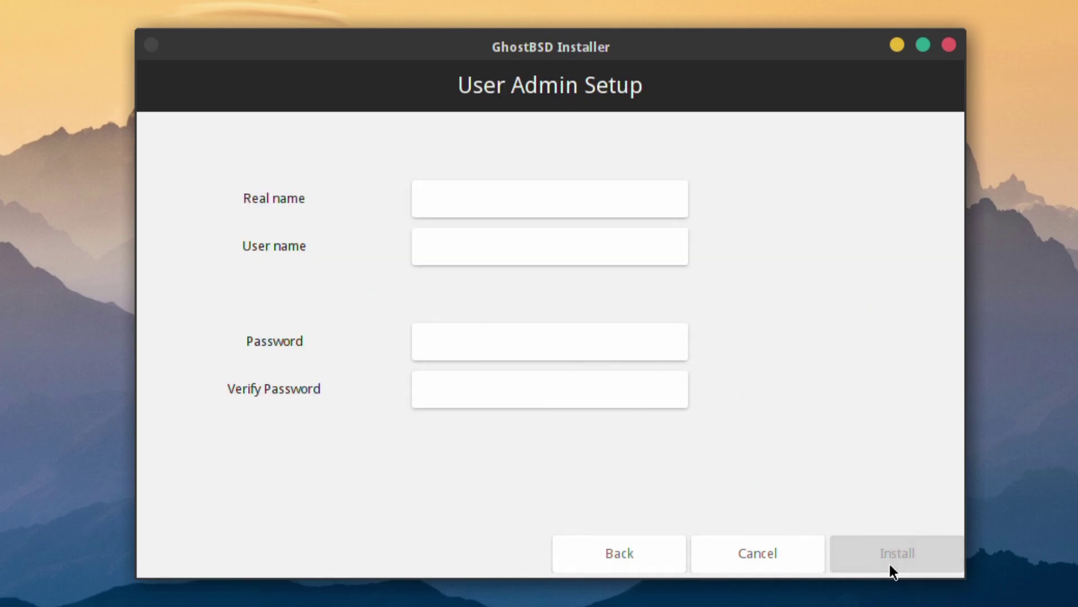
click(530, 211)
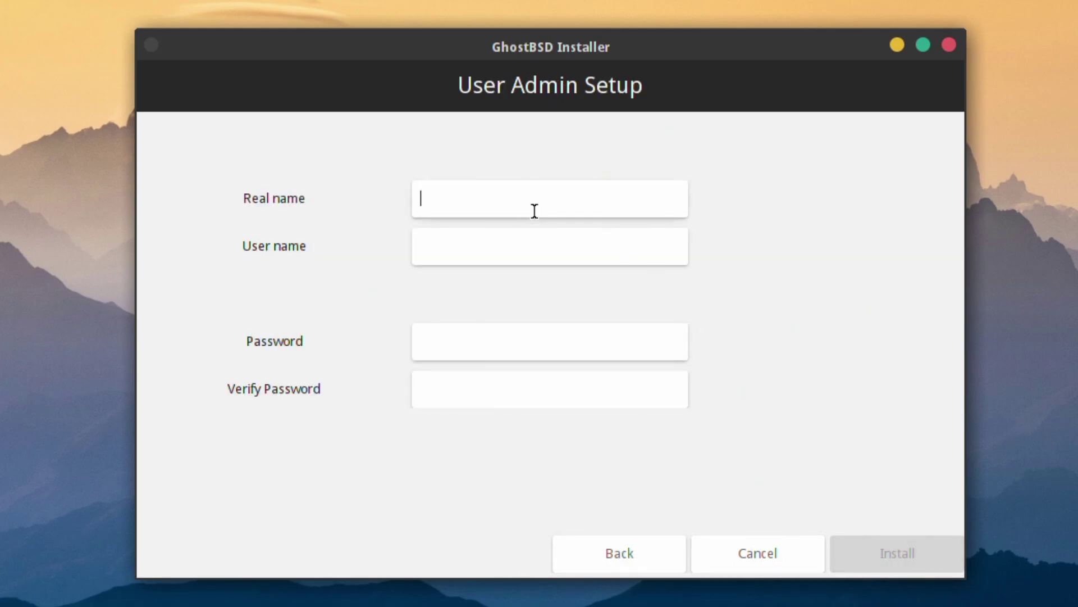
text(RoboNuggie)
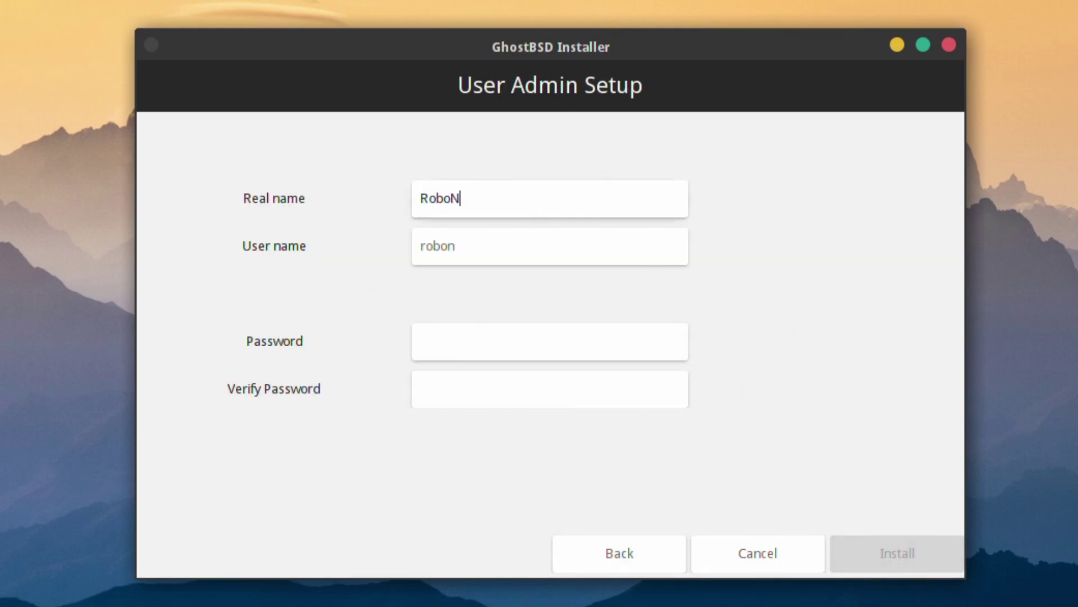
Enter the account password and retype it in Verify Password.
key(Tab)
key(Tab)
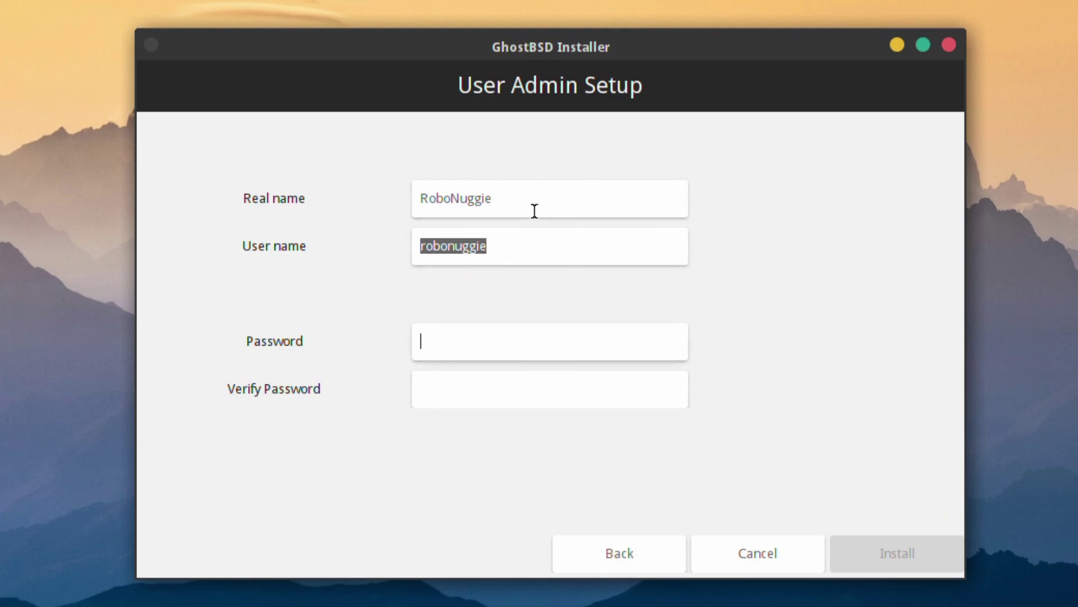
text(••)
key(BackSpace)
key(BackSpace)
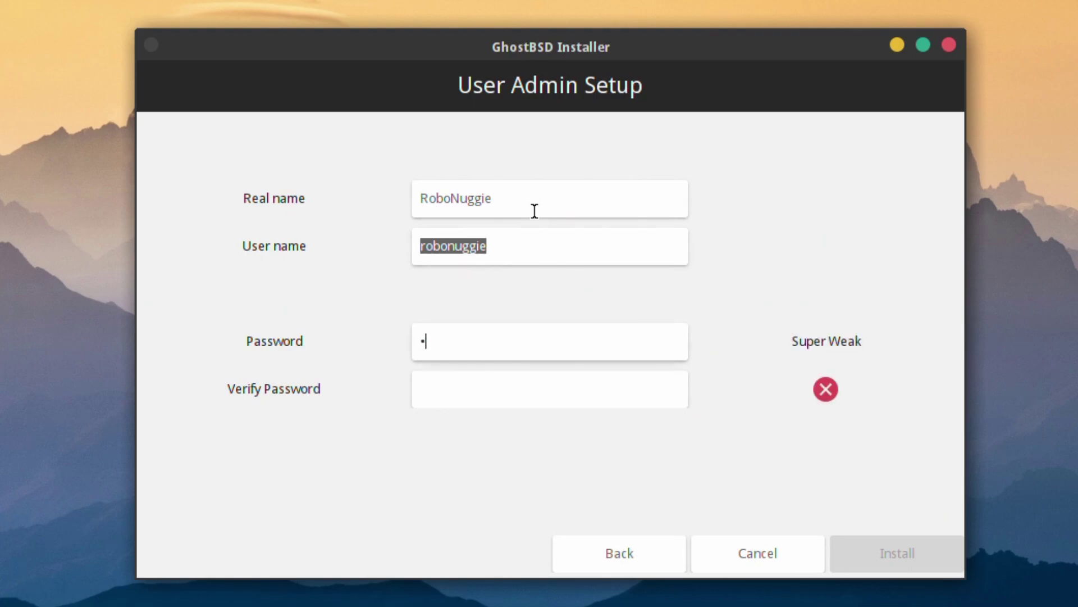
text(••••••••)
key(Tab)
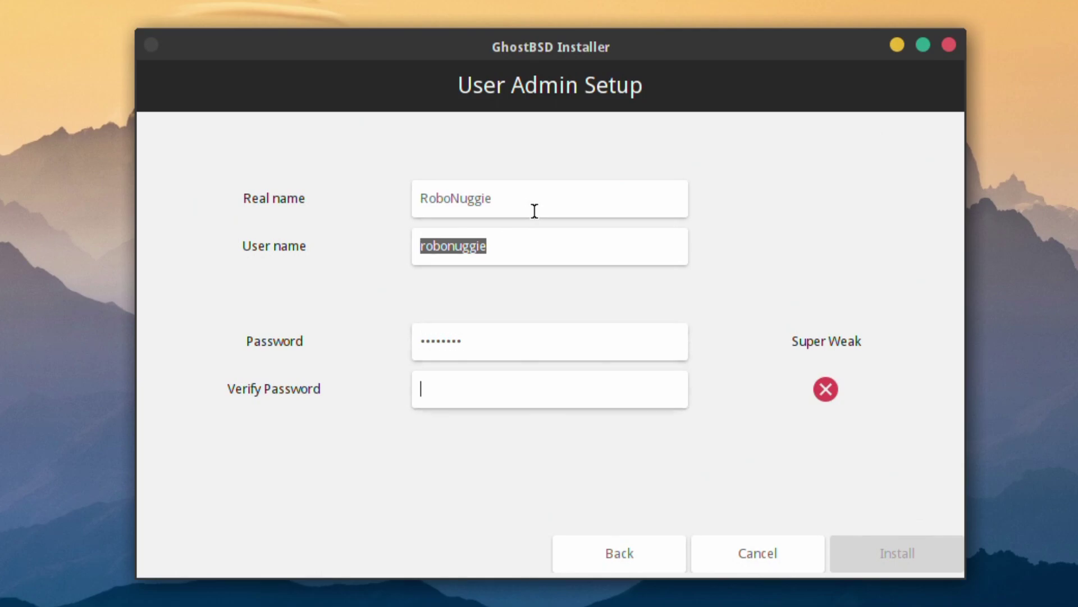
text(••••••)
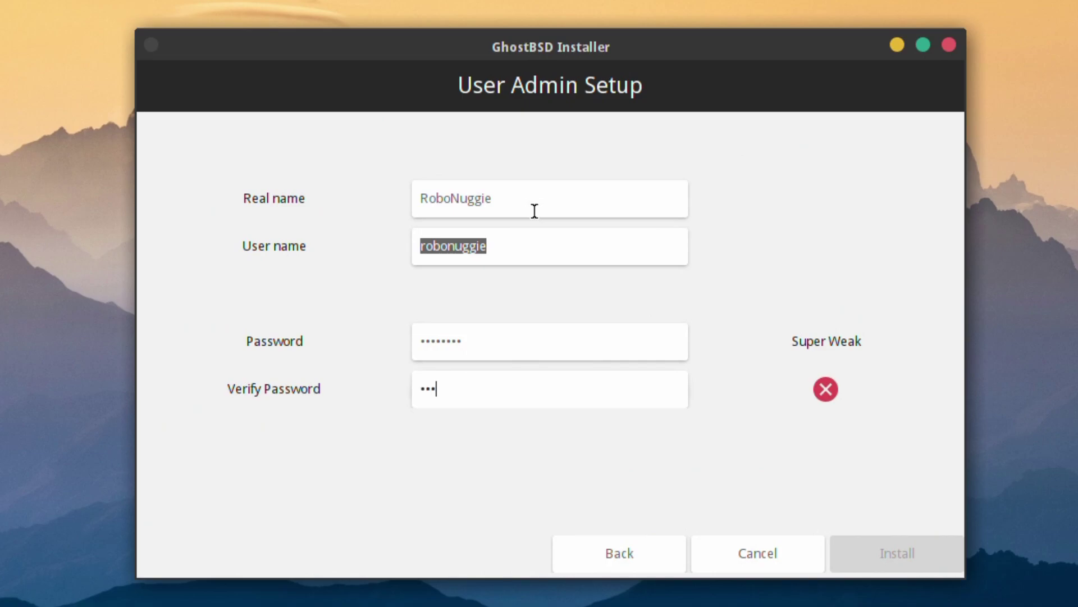
text(••)
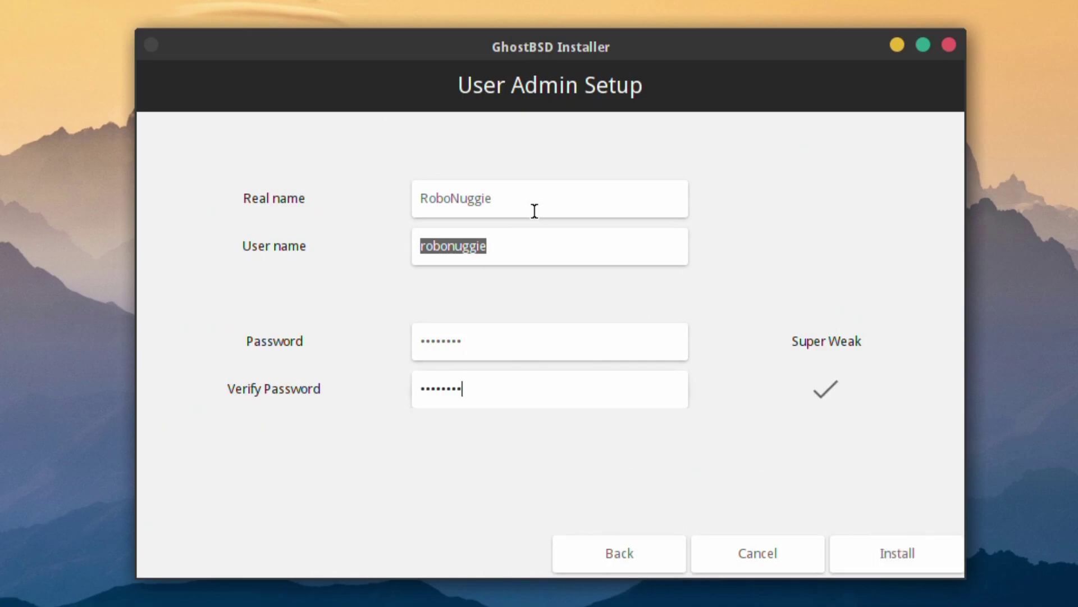
Start the GhostBSD installation and let it run to completion.
click(923, 551)
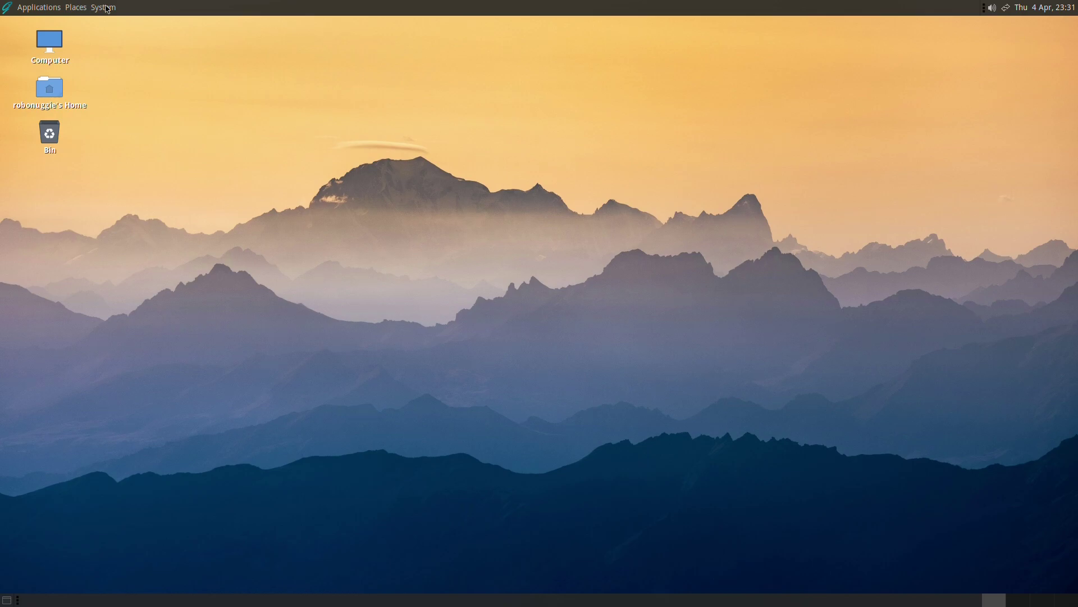
Open Control Center from the System menu in the top panel.
click(105, 8)
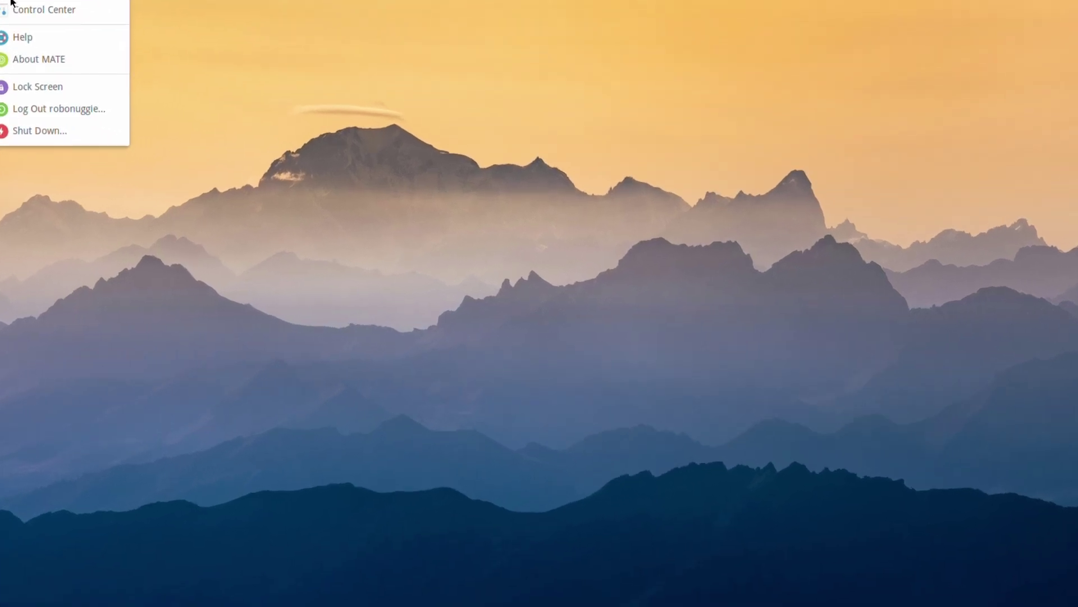
click(13, 7)
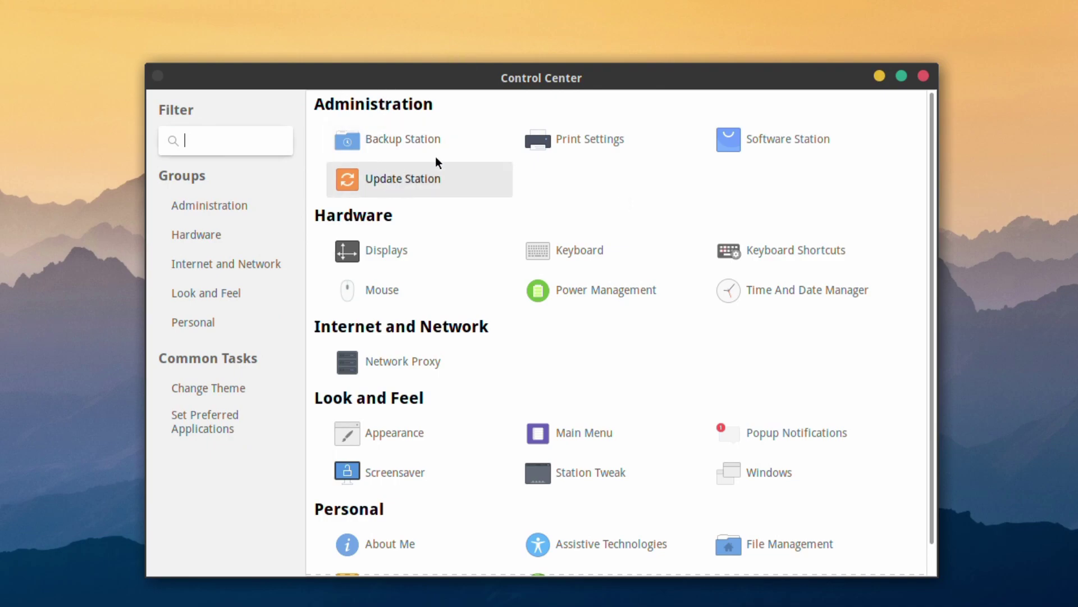
Launch Software Station as superuser, confirming with the account password.
click(784, 143)
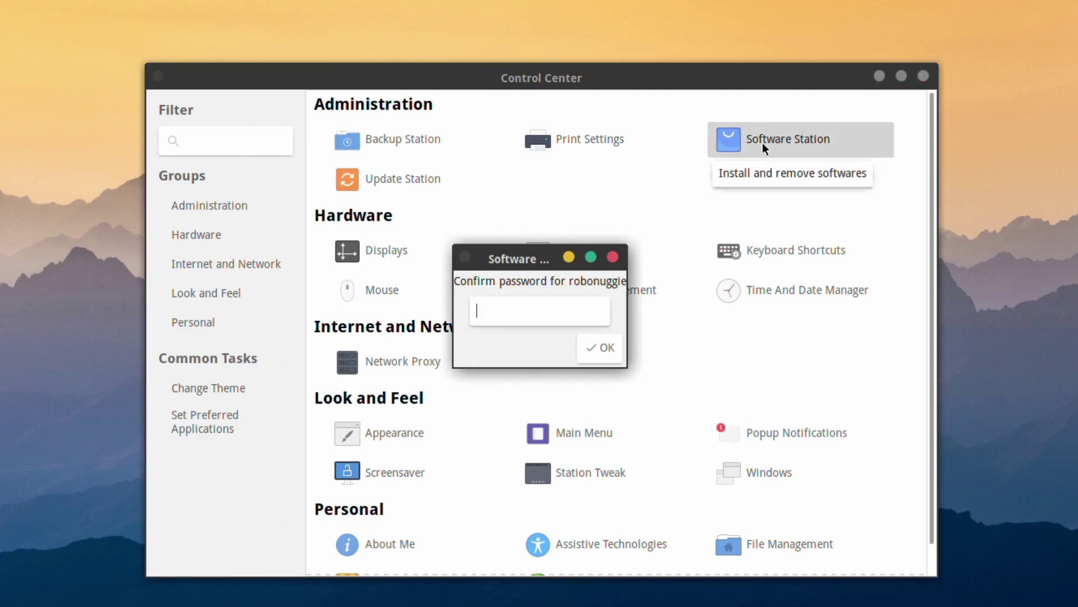
text(•••••)
key(Return)
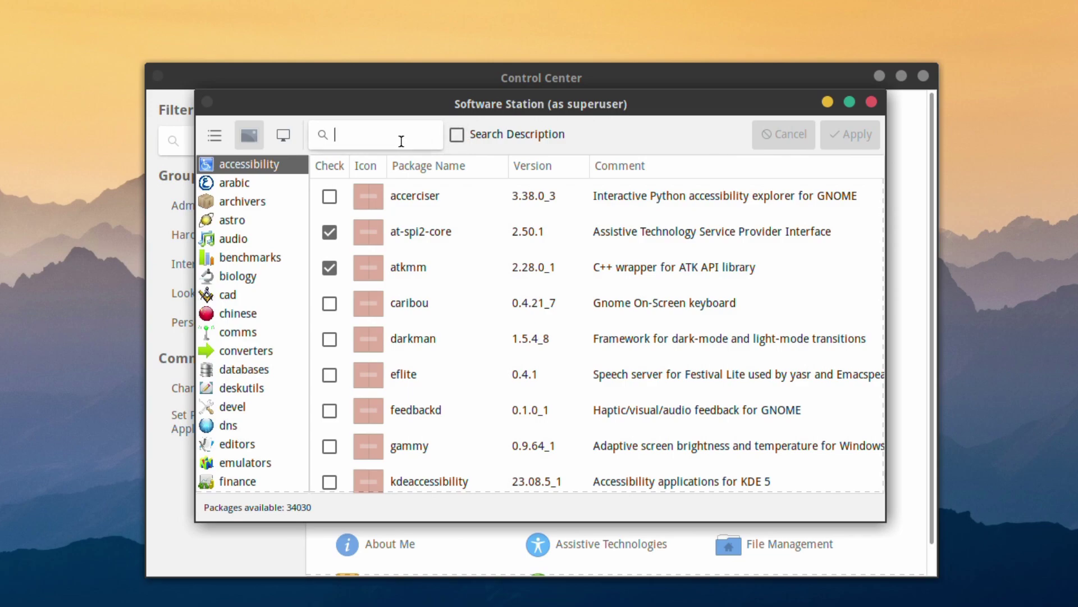
Search for libreoffice and mark en_GB-libreoffice for installation.
text(l)
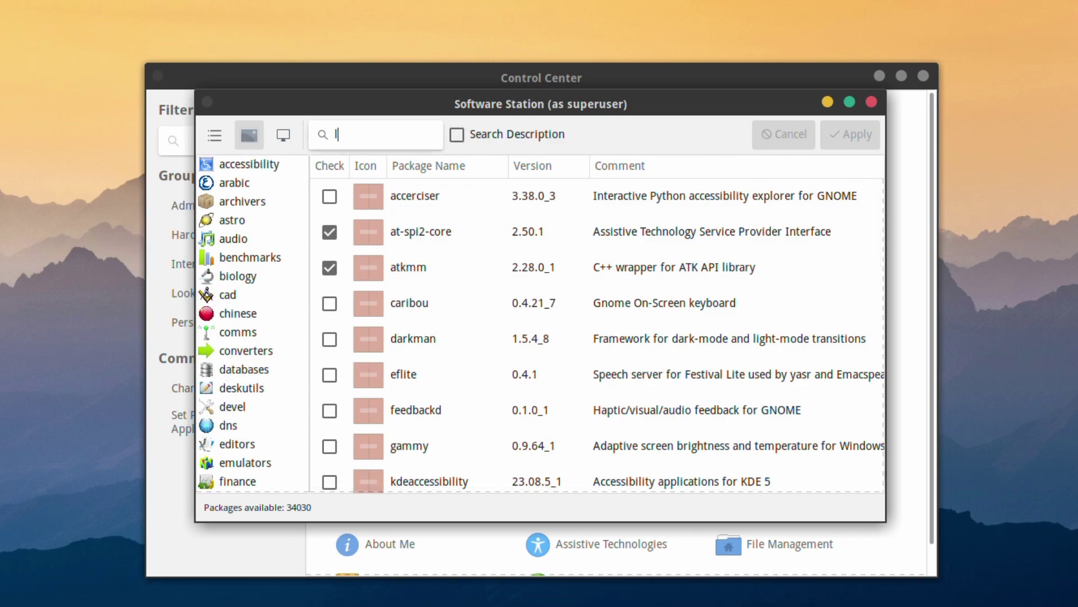
text(ibreoff)
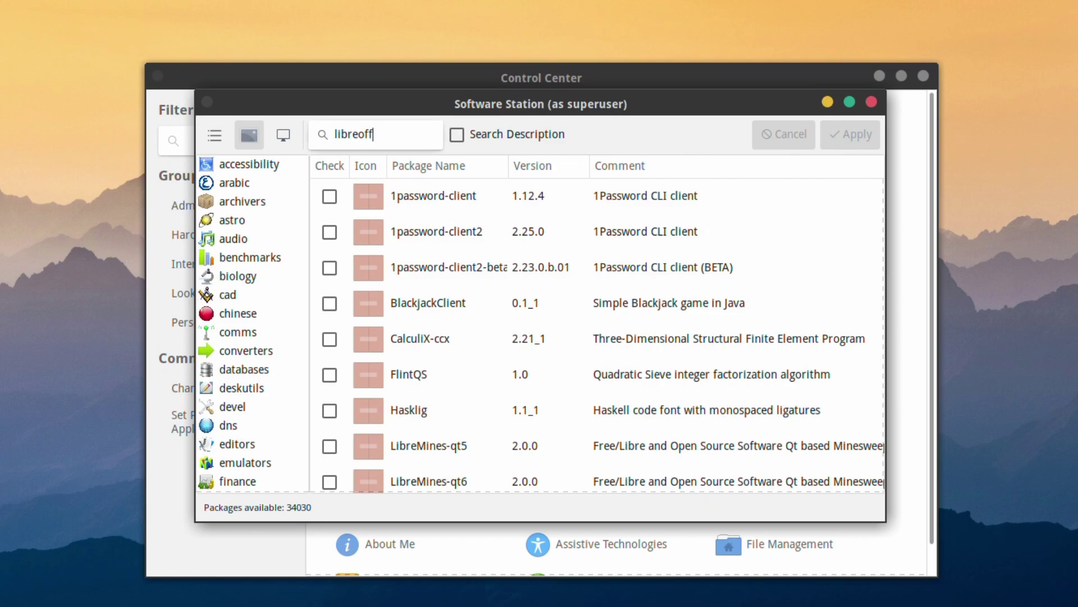
text(ice)
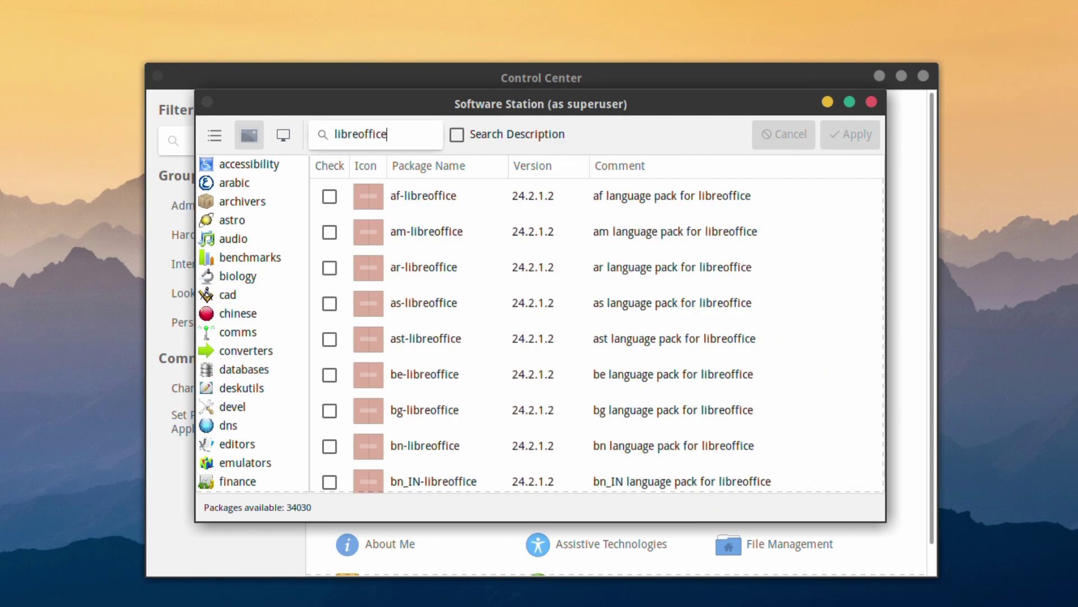
scroll(426, 337, down, 1)
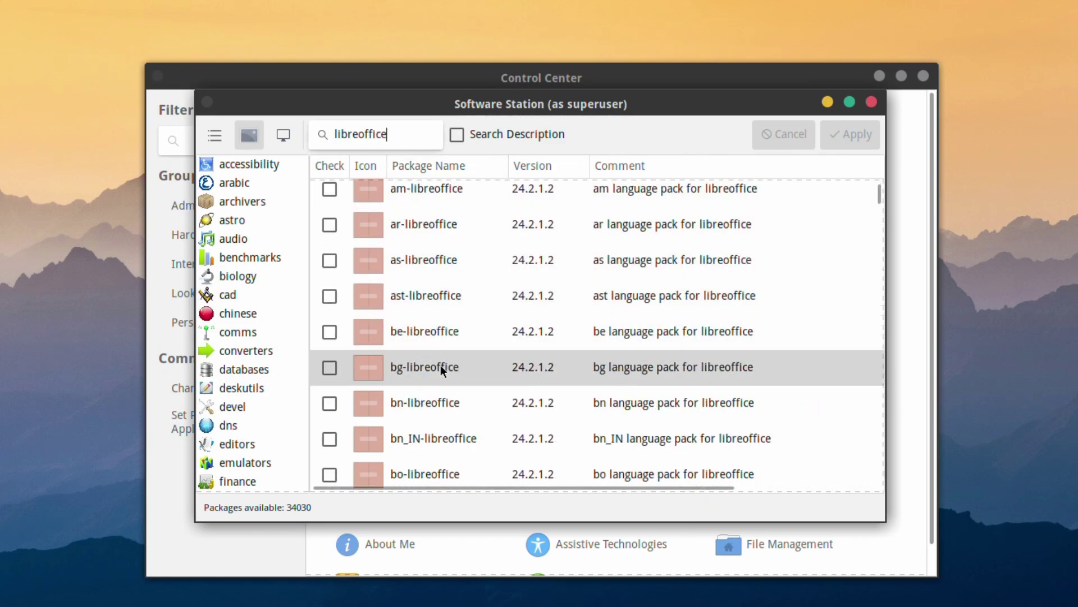
scroll(462, 396, down, 4)
scroll(462, 408, down, 3)
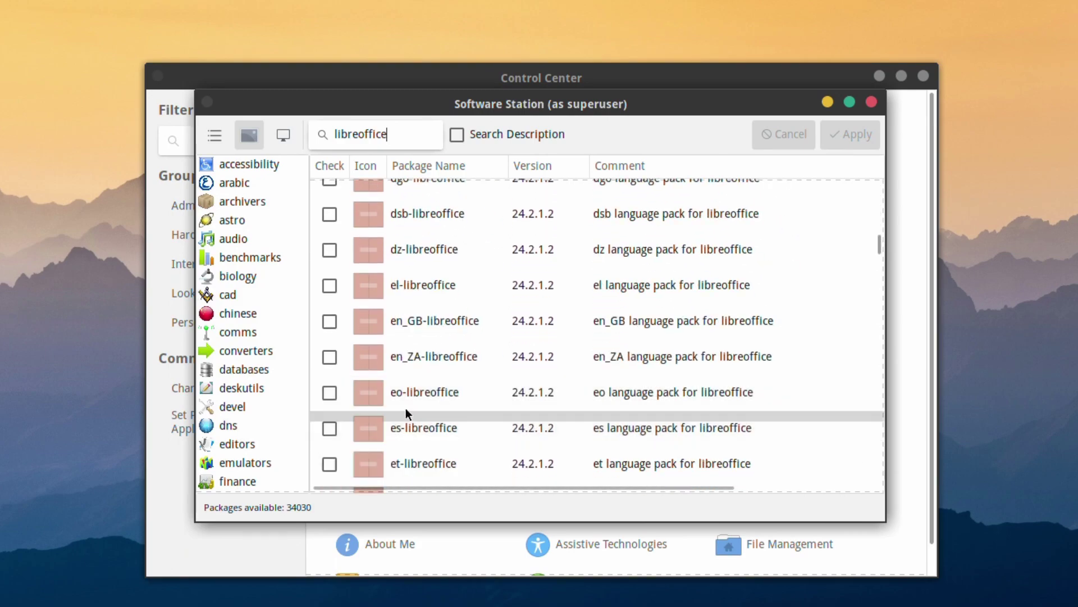
click(330, 320)
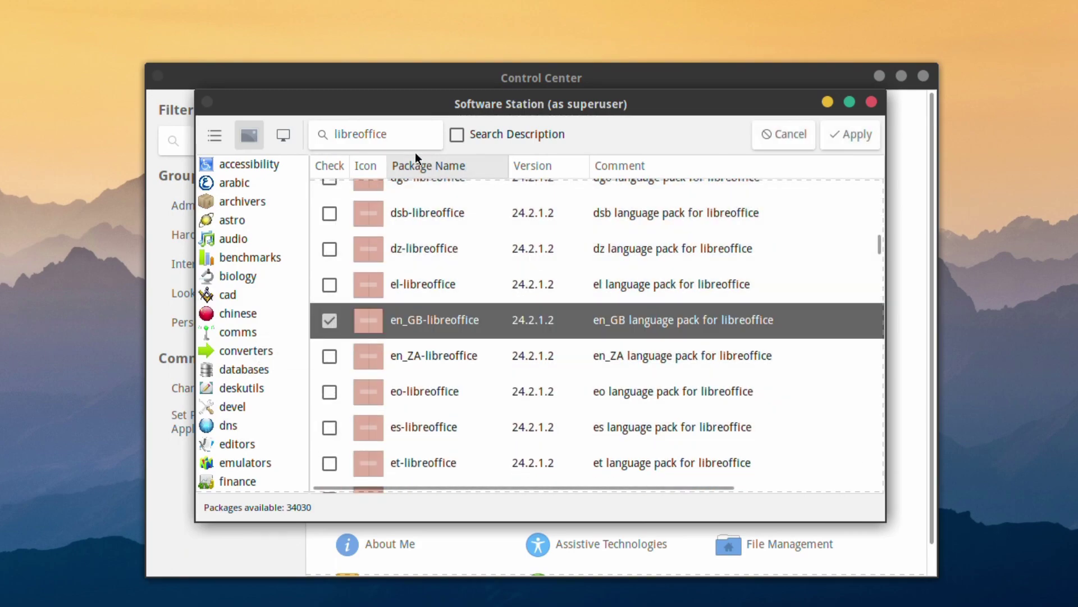
Search for gimp and mark gimp-app and gimp-data-extras for installation.
drag(415, 138, 317, 119)
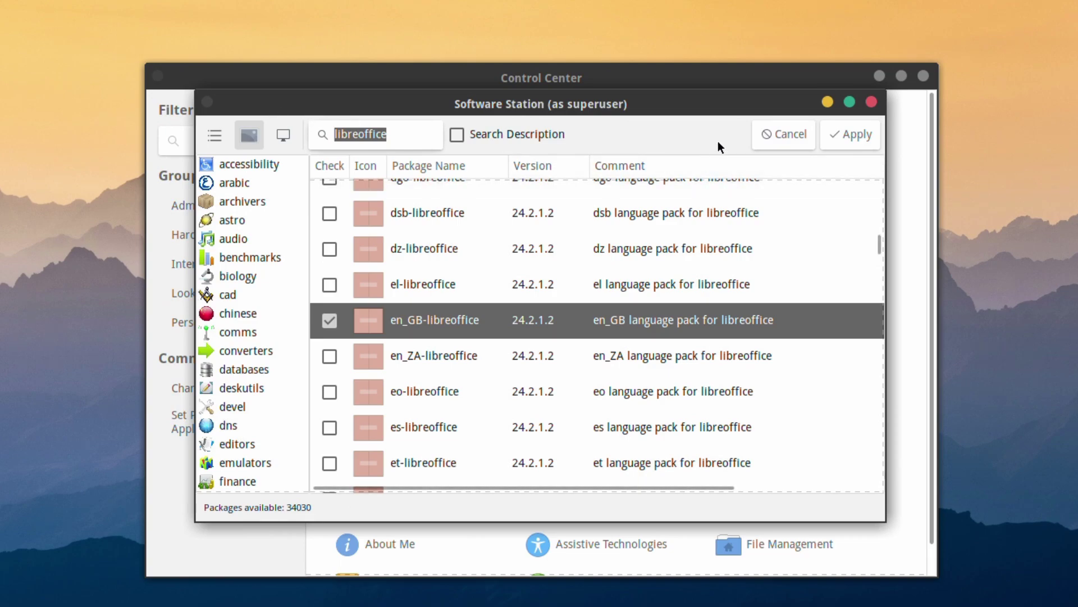
click(379, 133)
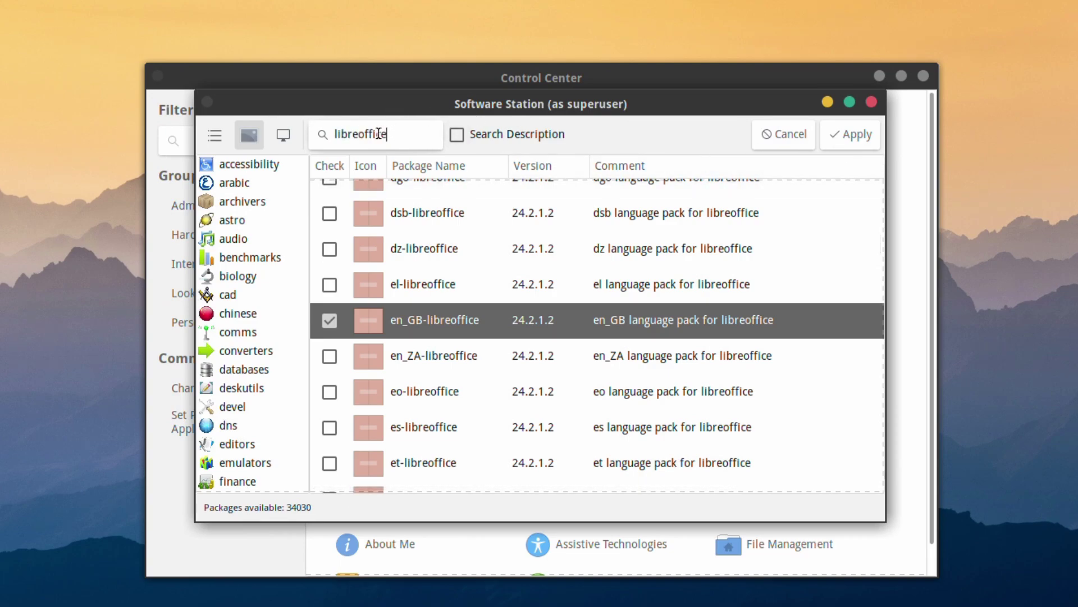
double_click(379, 133)
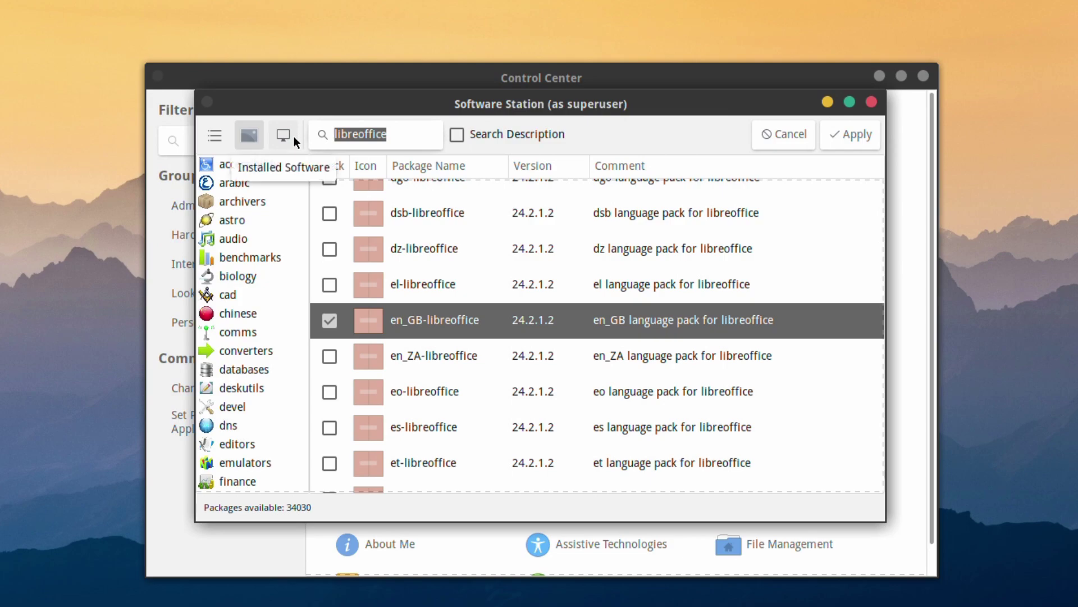
key(BackSpace)
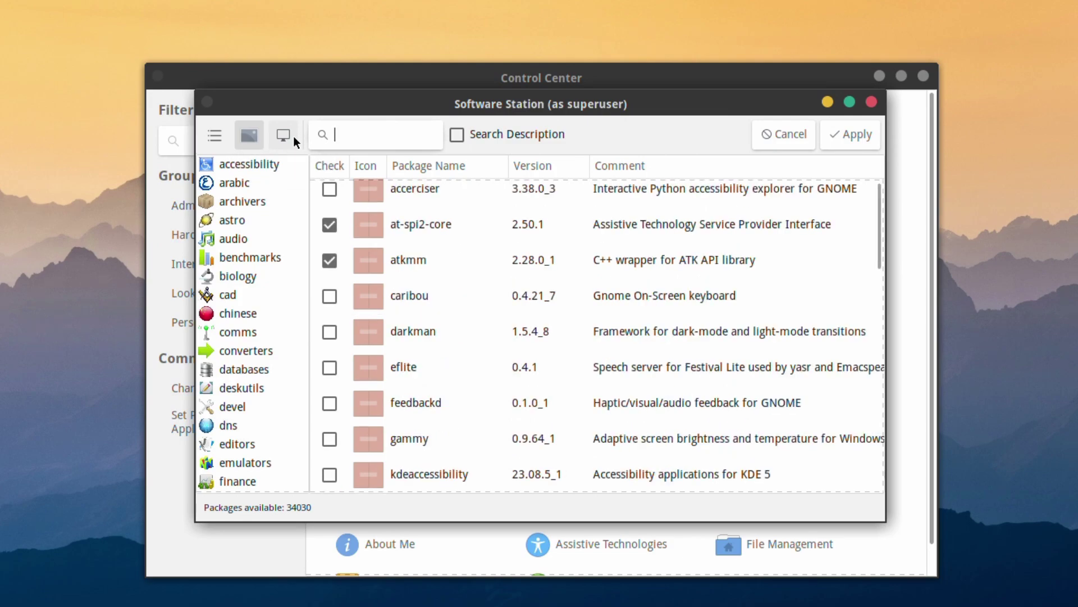
text(gimp)
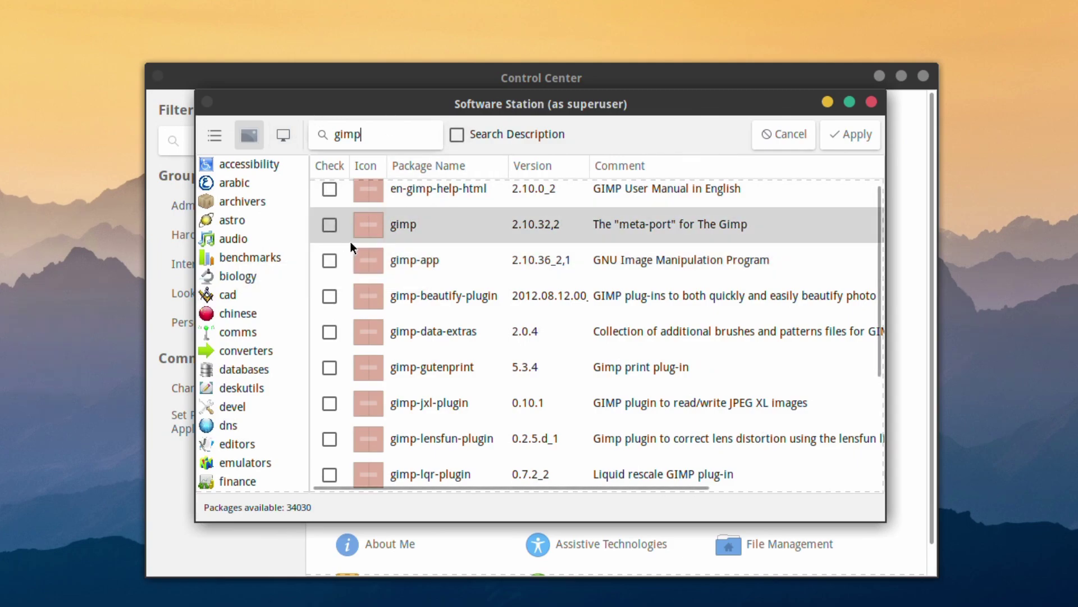
click(328, 260)
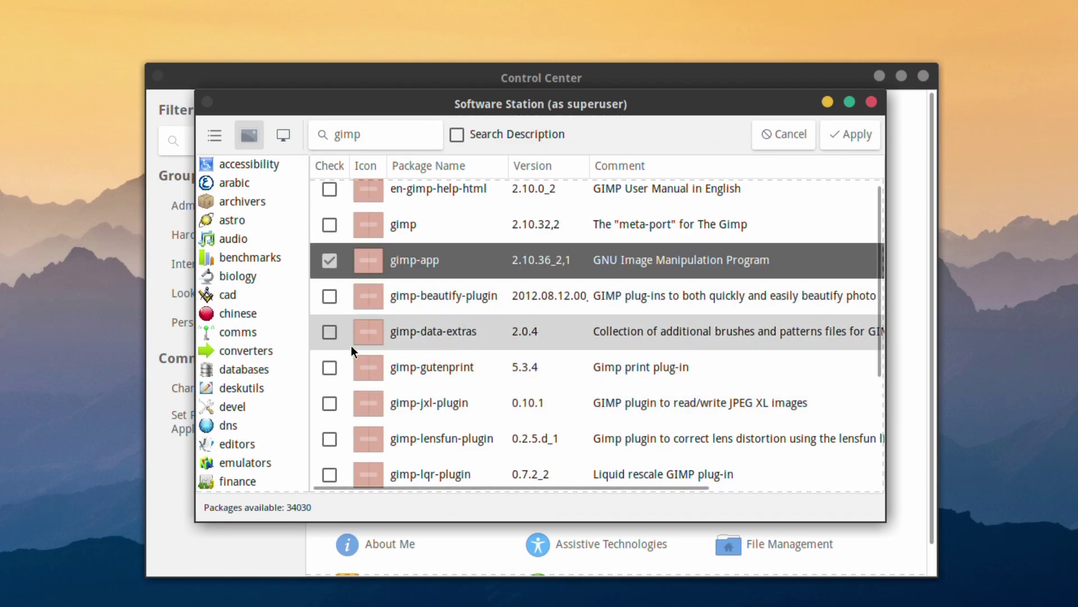
click(328, 332)
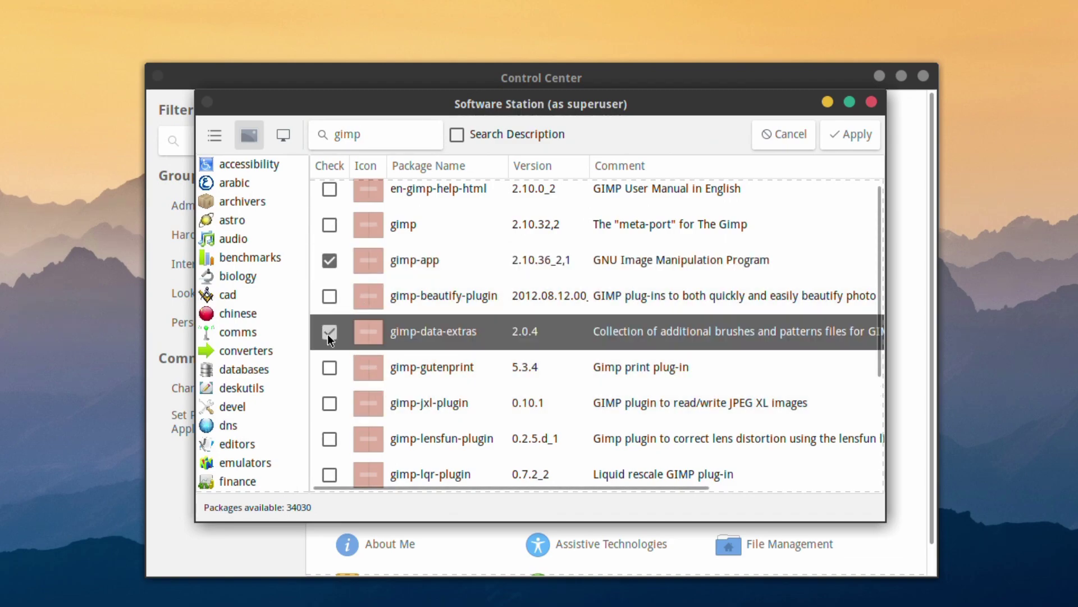
Search for inkscape and mark inkscape and inkscape-open-symbols for installation.
drag(399, 135, 319, 133)
text(in)
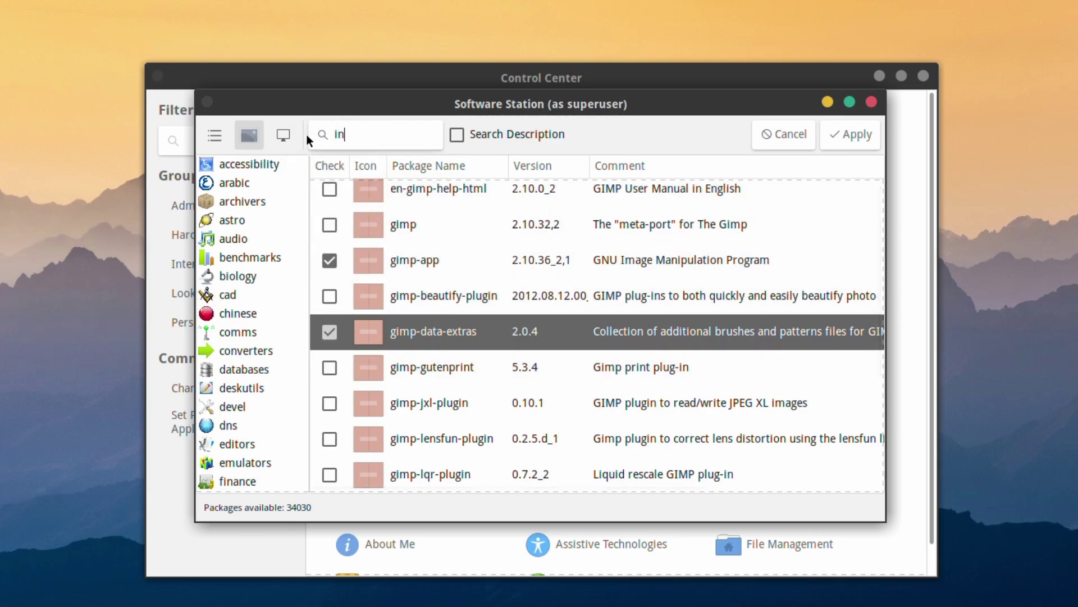
text(kscape)
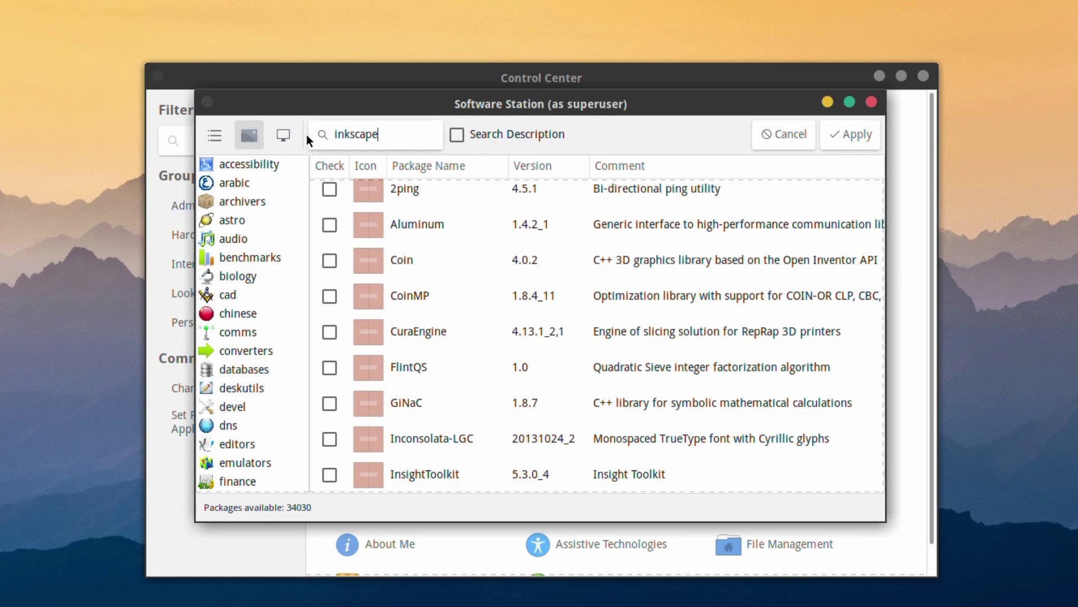
click(311, 194)
click(328, 195)
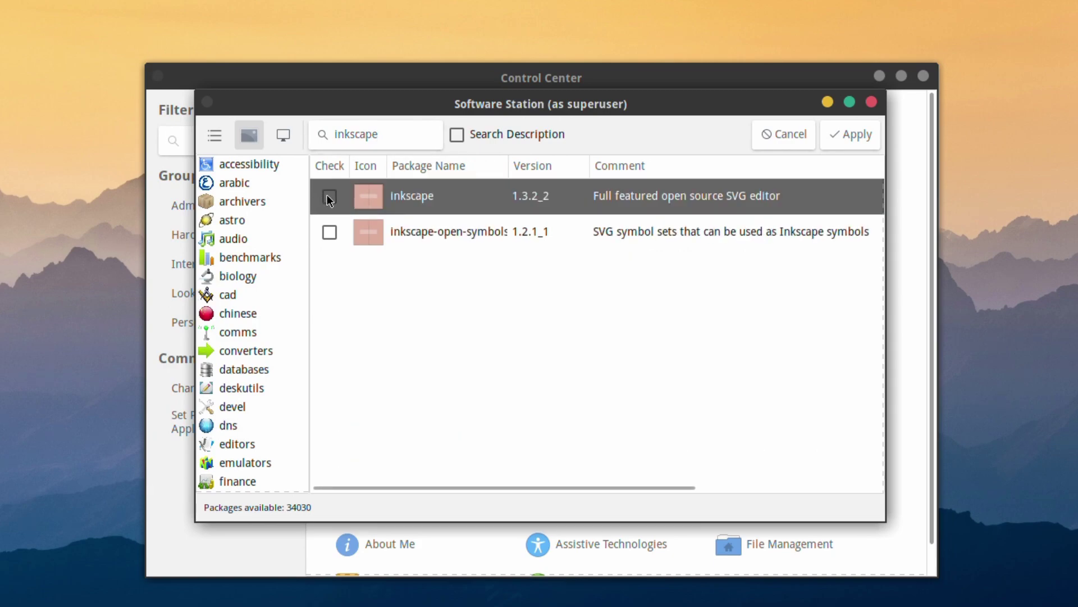
click(321, 230)
click(329, 231)
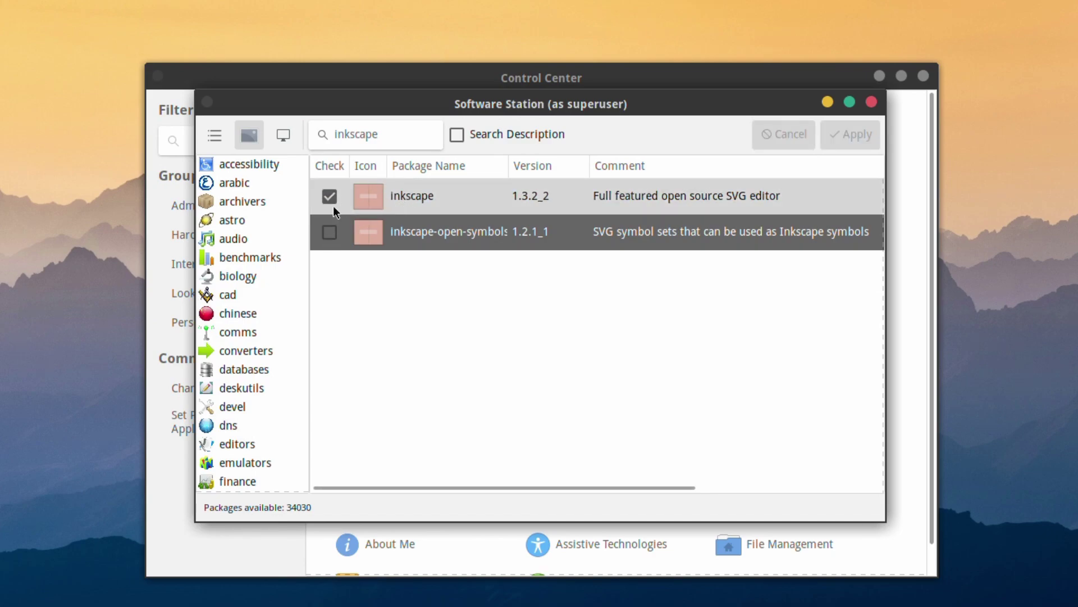
click(326, 222)
drag(403, 135, 284, 123)
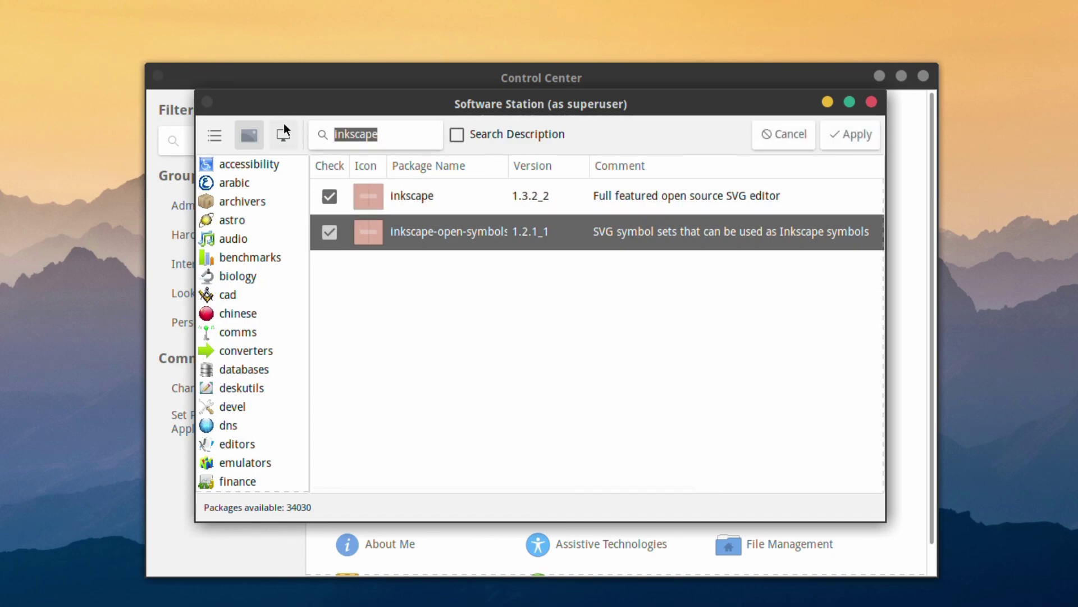
Search for thunderbird and mark thunderbird 115.8.1_1 and thunderbird-dictionaries.
text(th)
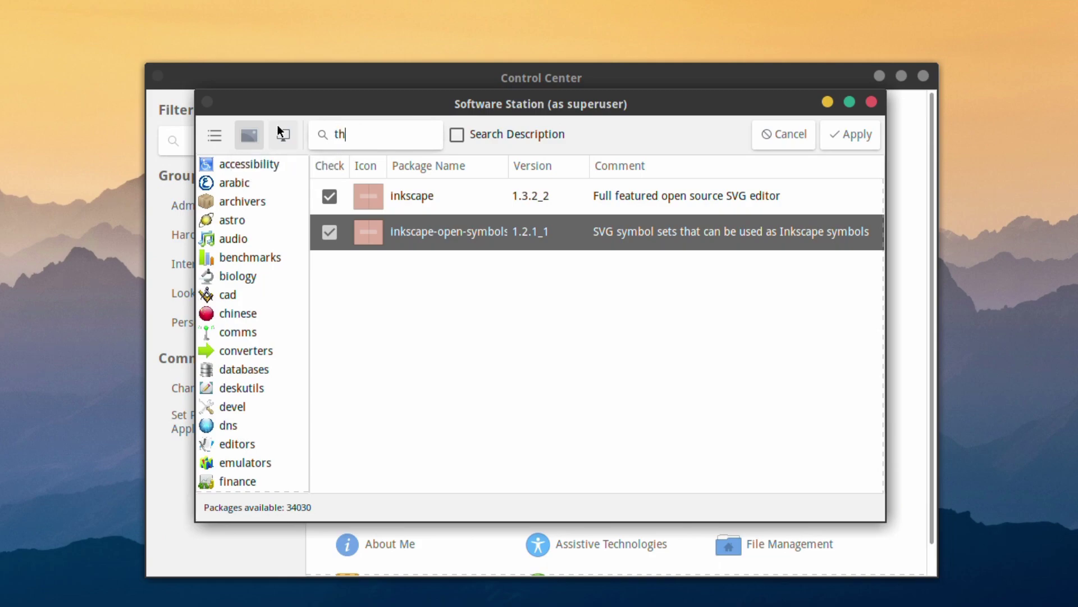
text(underbi)
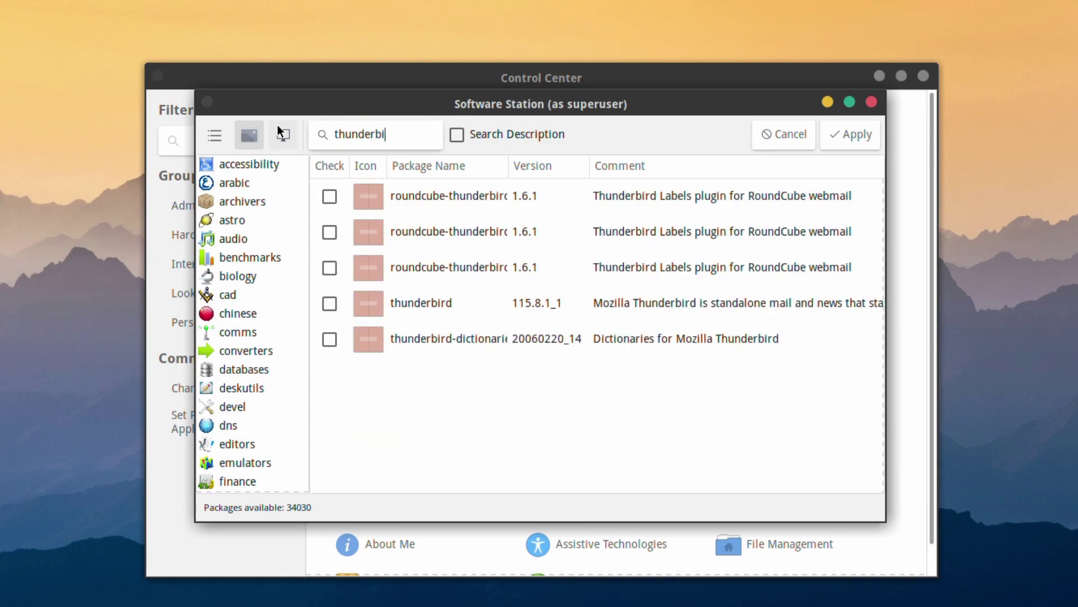
text(rd)
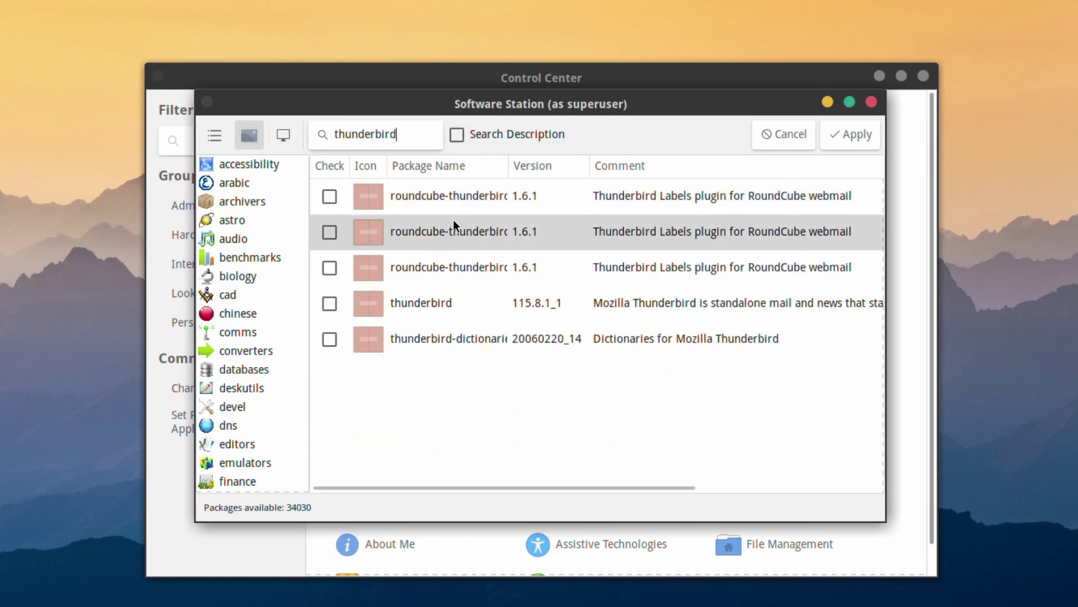
click(324, 307)
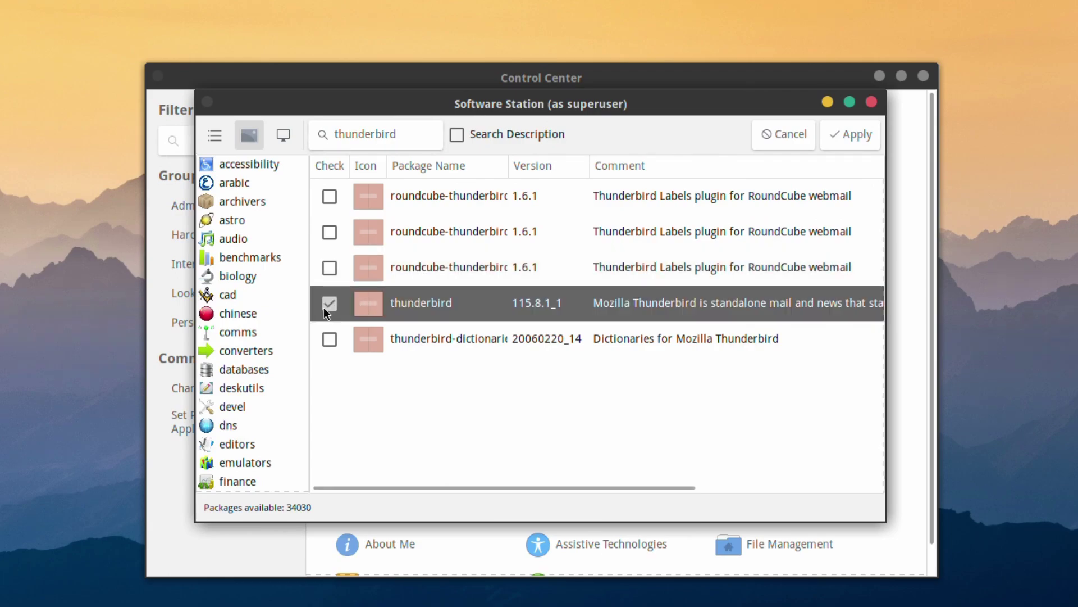
click(333, 338)
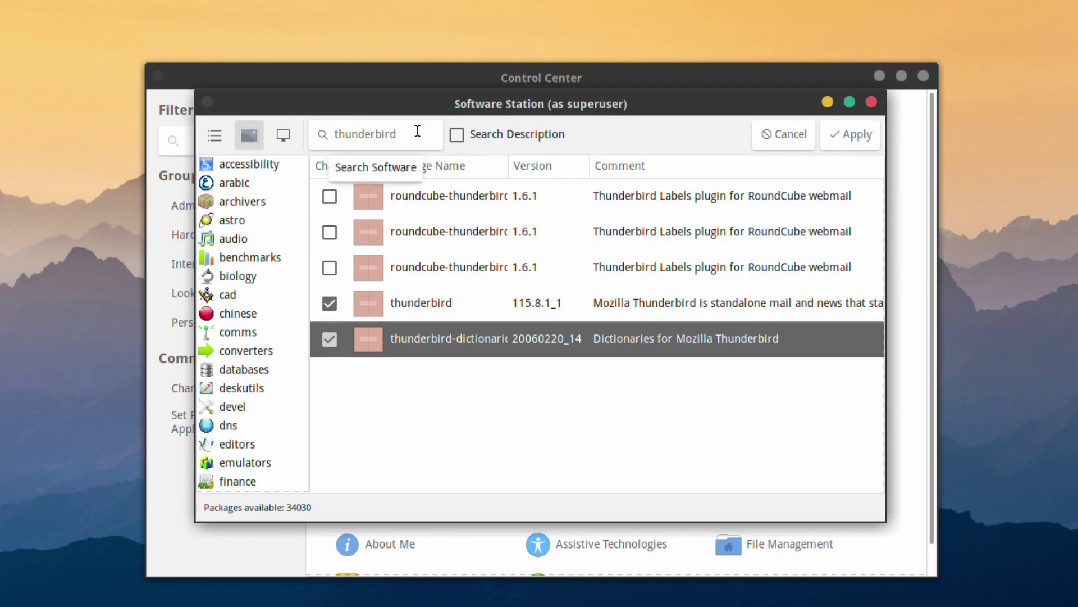
double_click(396, 135)
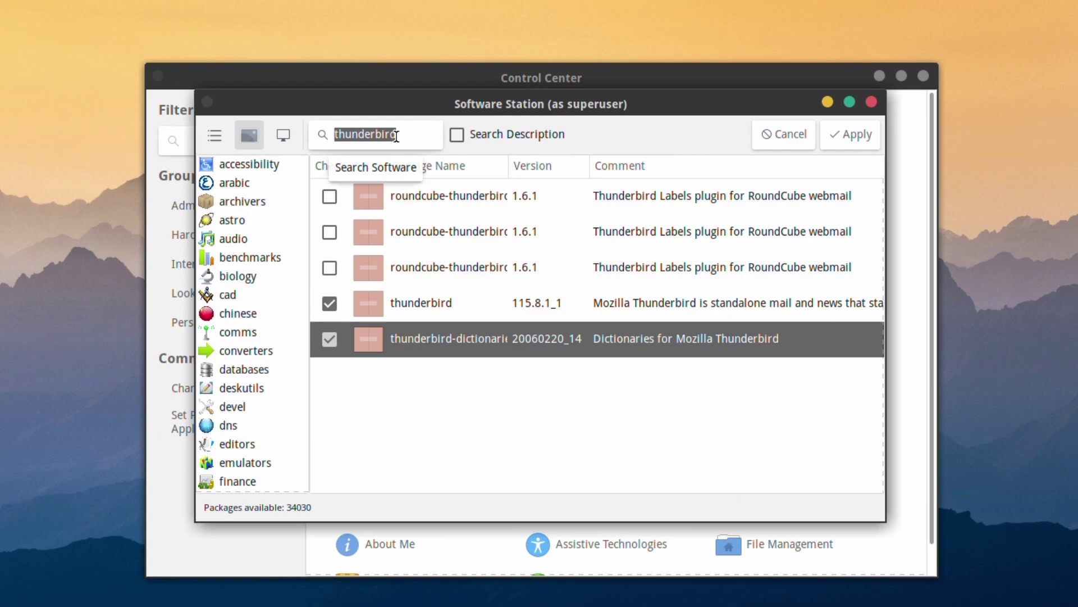
Apply and confirm the queued changes, installing the 98 new packages.
click(846, 148)
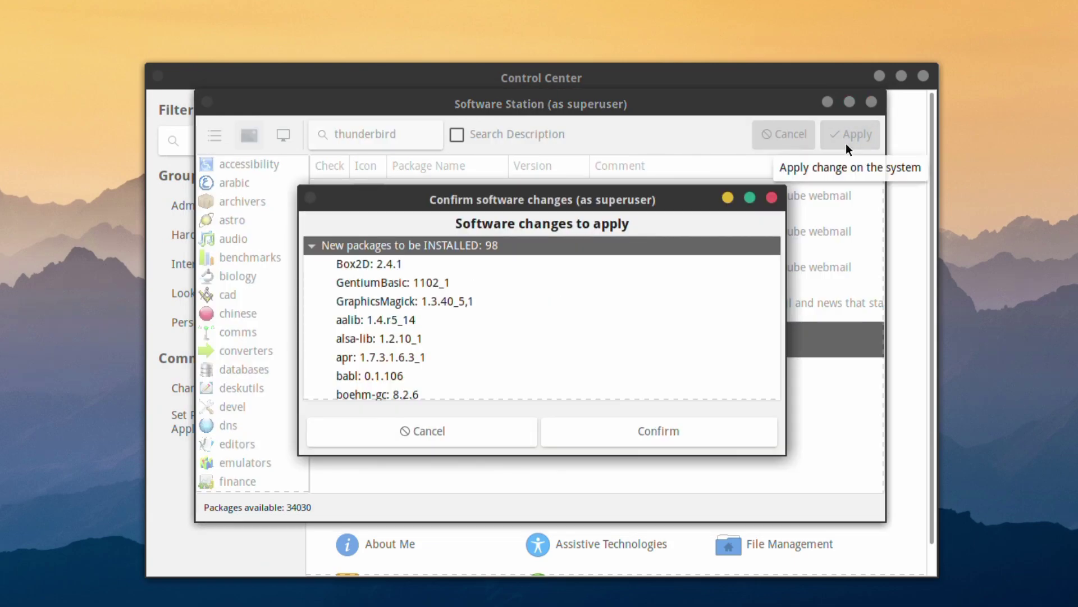
scroll(681, 360, down, 5)
scroll(681, 360, up, 5)
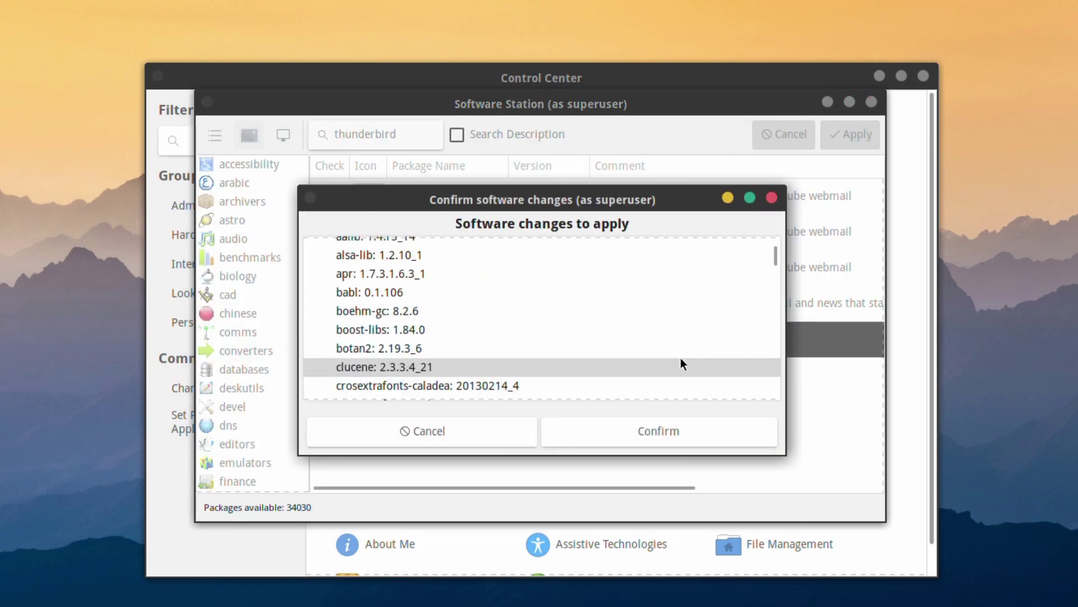
click(659, 432)
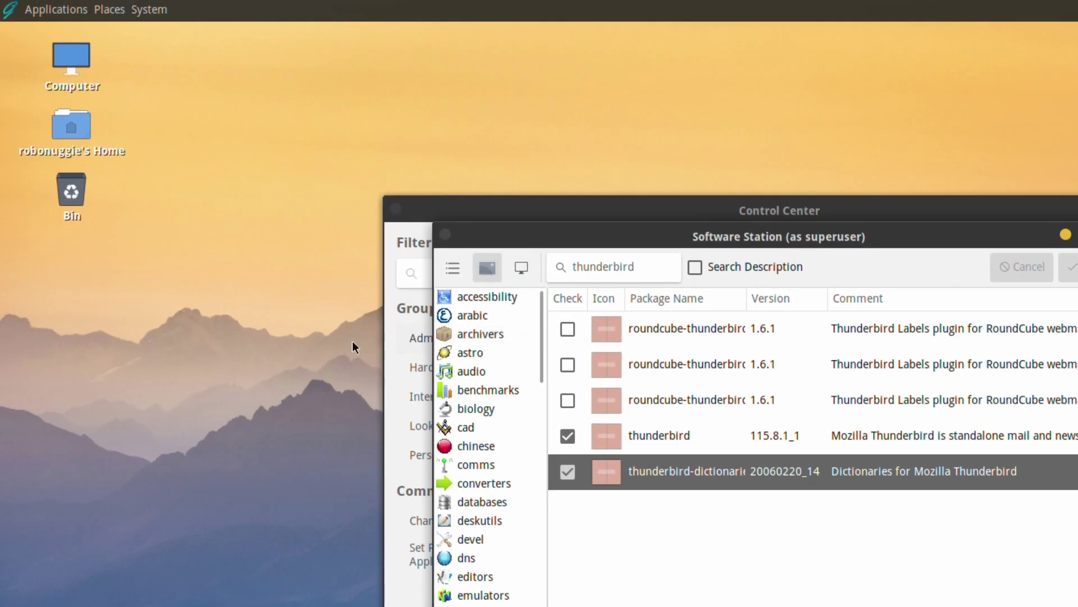
Browse the Applications menu categories, close it, and drag Software Station to the top right.
click(4, 7)
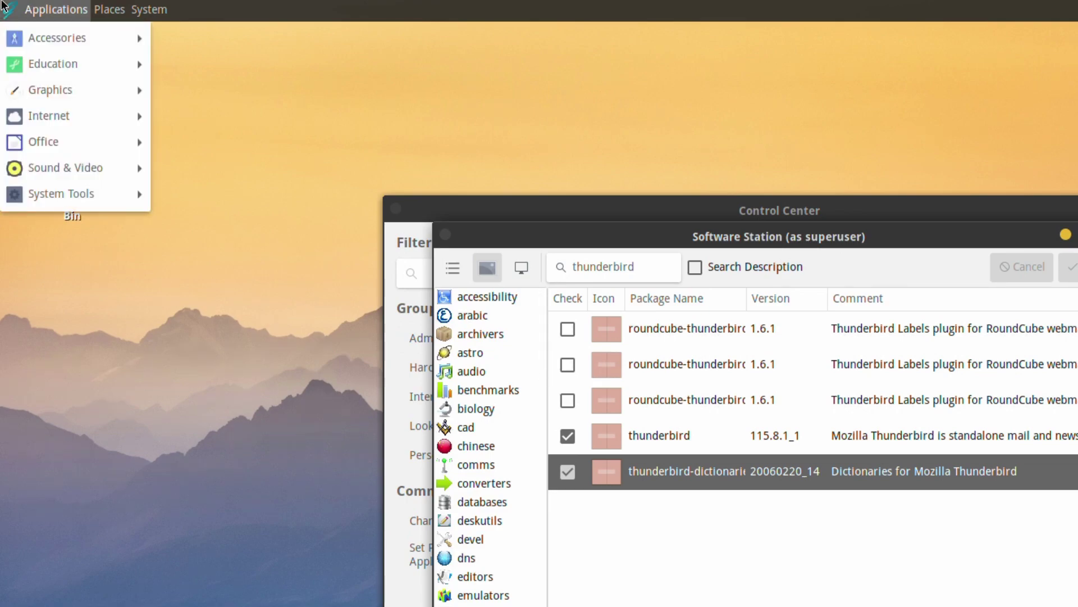
mouse_move(24, 65)
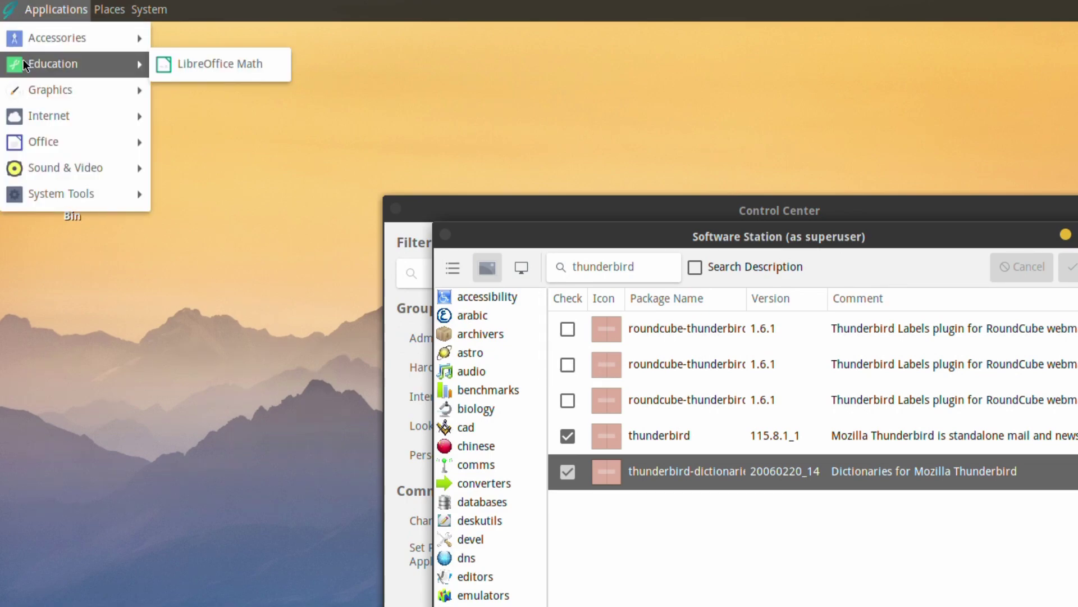
mouse_move(25, 88)
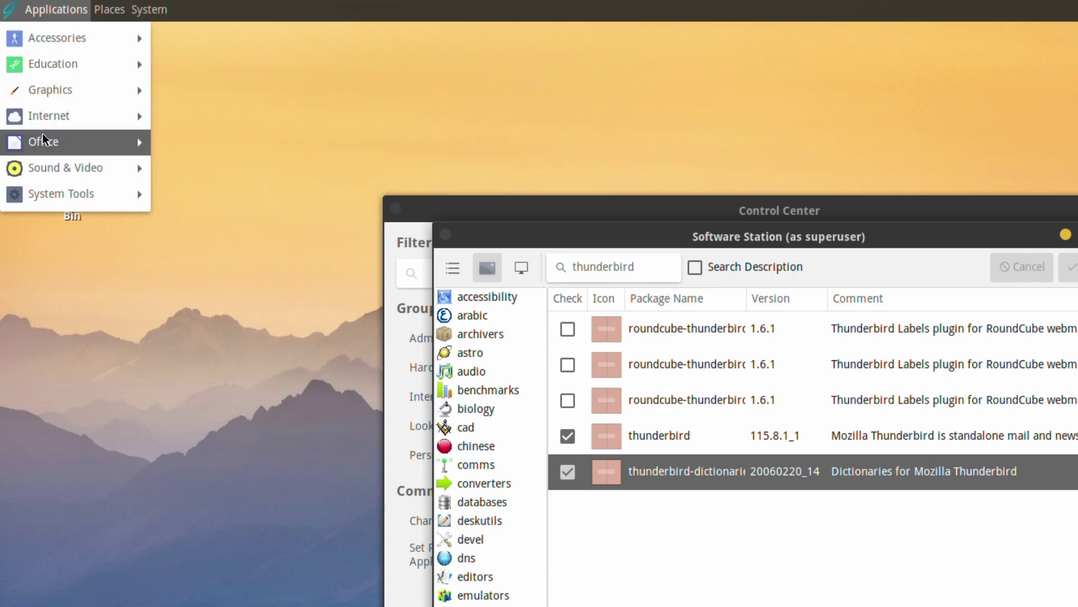
mouse_move(46, 138)
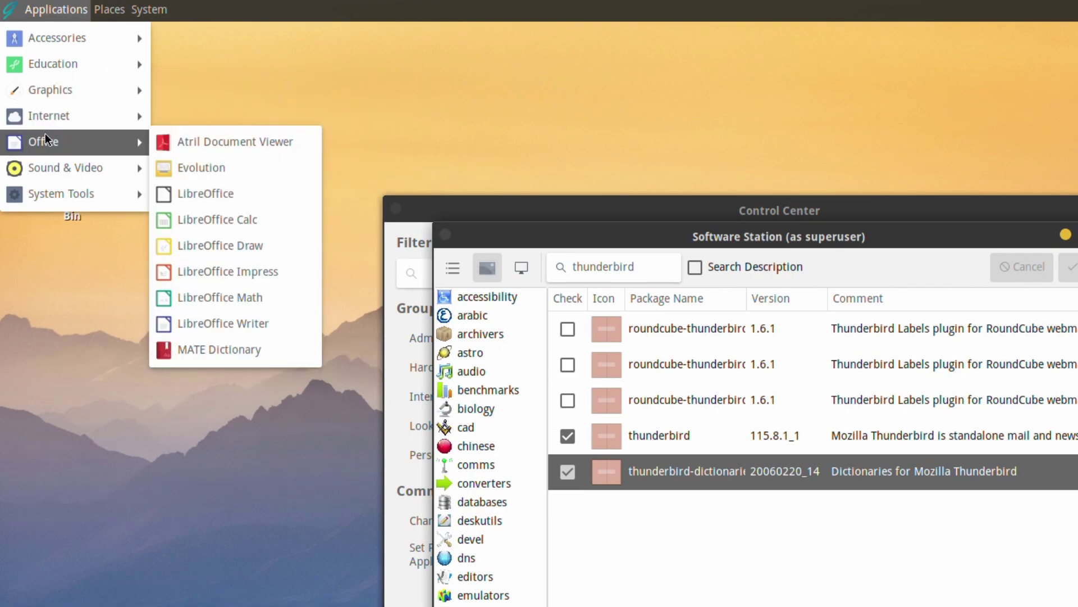
click(657, 137)
drag(490, 224, 860, 56)
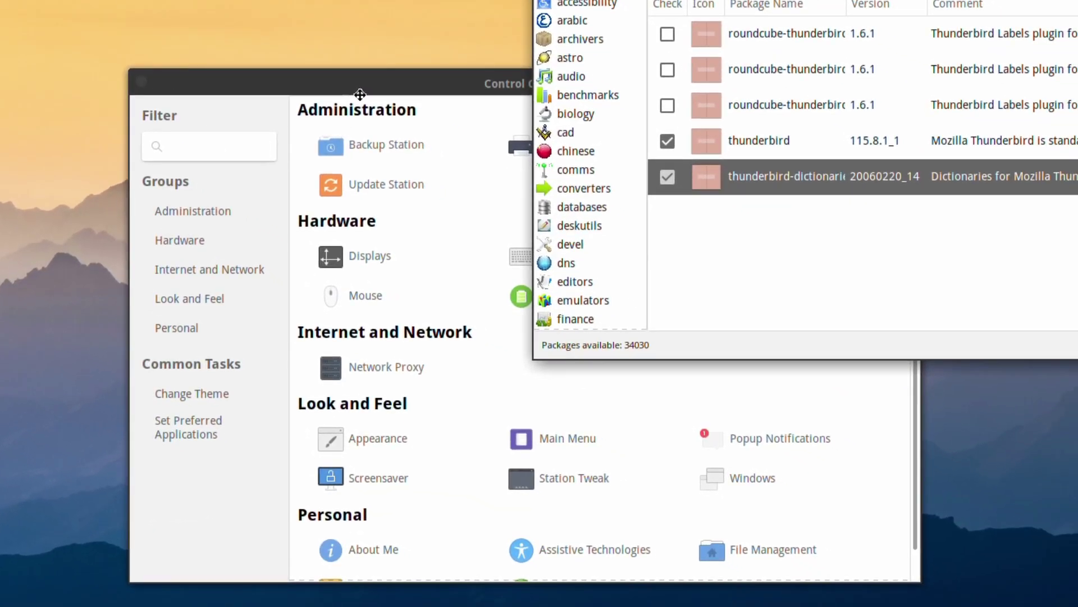
Rearrange the Control Center and Print Settings windows so Print Settings sits on top.
click(360, 93)
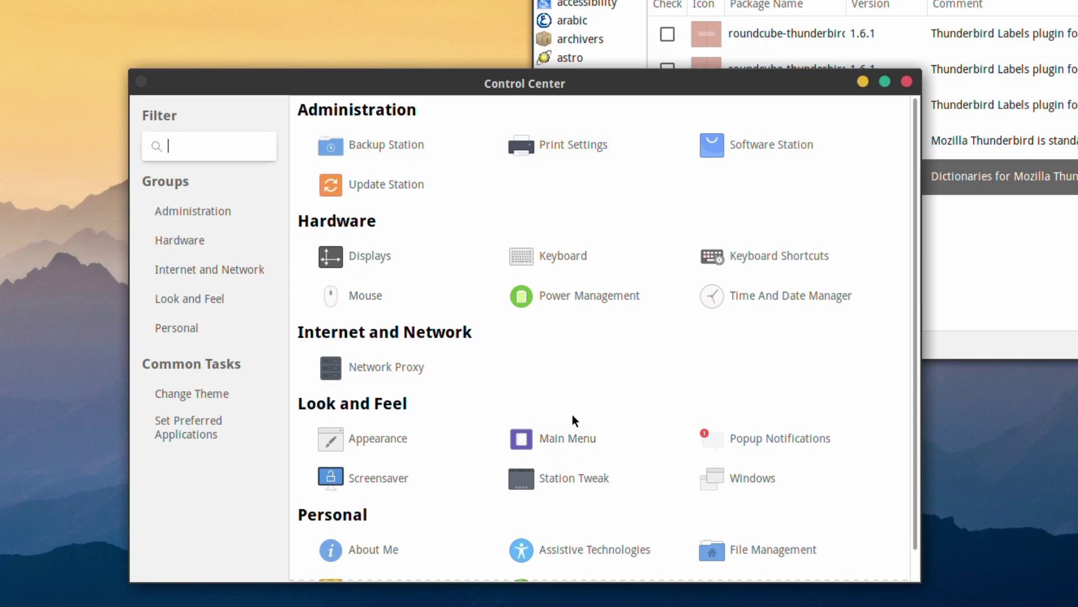
drag(585, 90, 452, 348)
drag(481, 239, 39, 2)
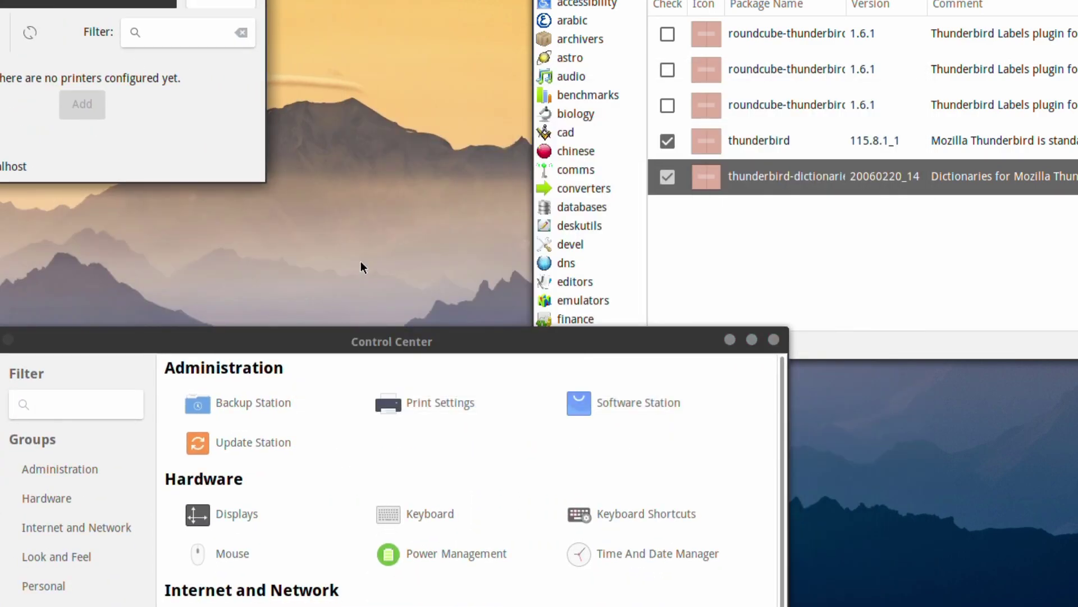
drag(410, 337, 634, 62)
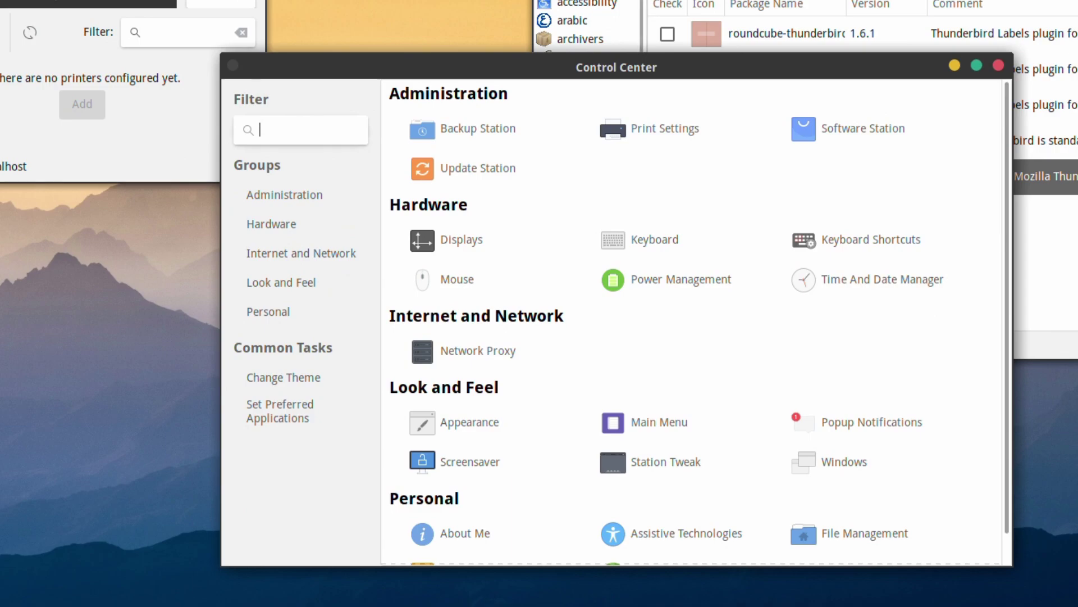
drag(98, 4, 598, 222)
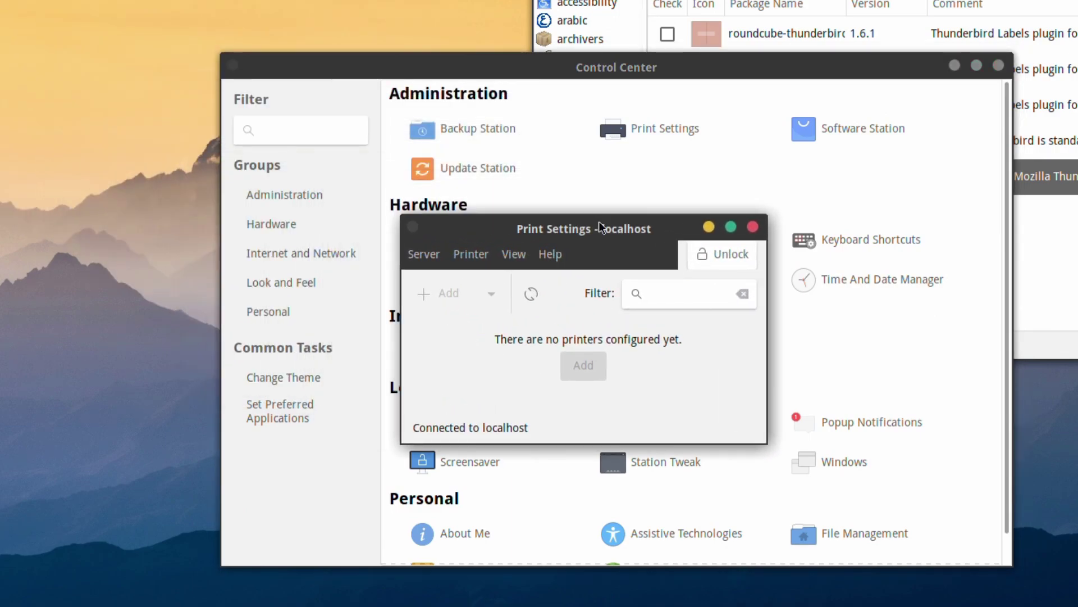
Unlock Print Settings by authenticating with the administrator password.
click(733, 259)
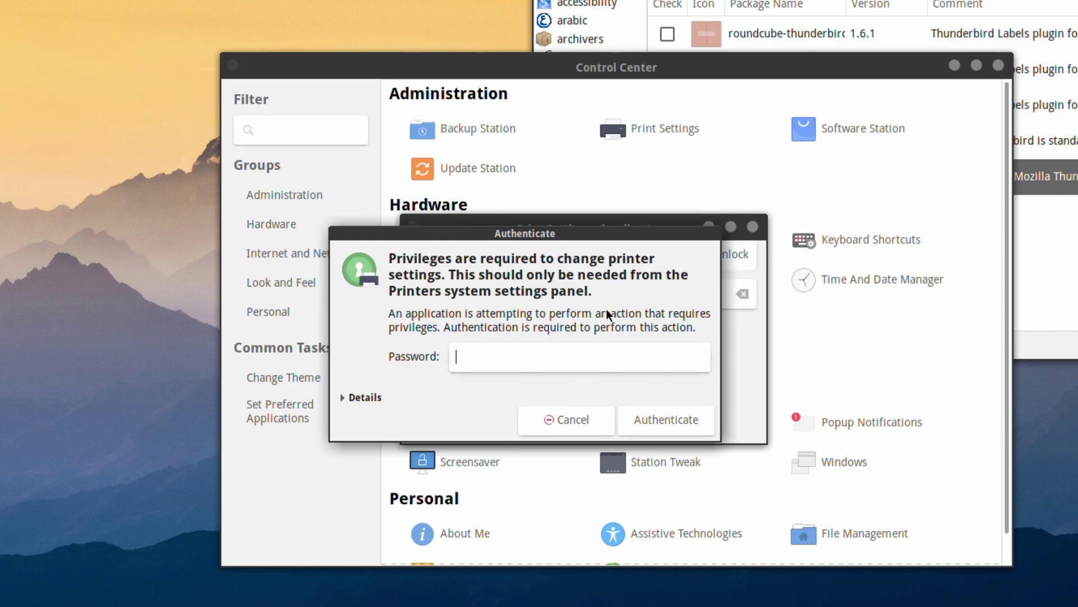
text(••••••••)
key(Return)
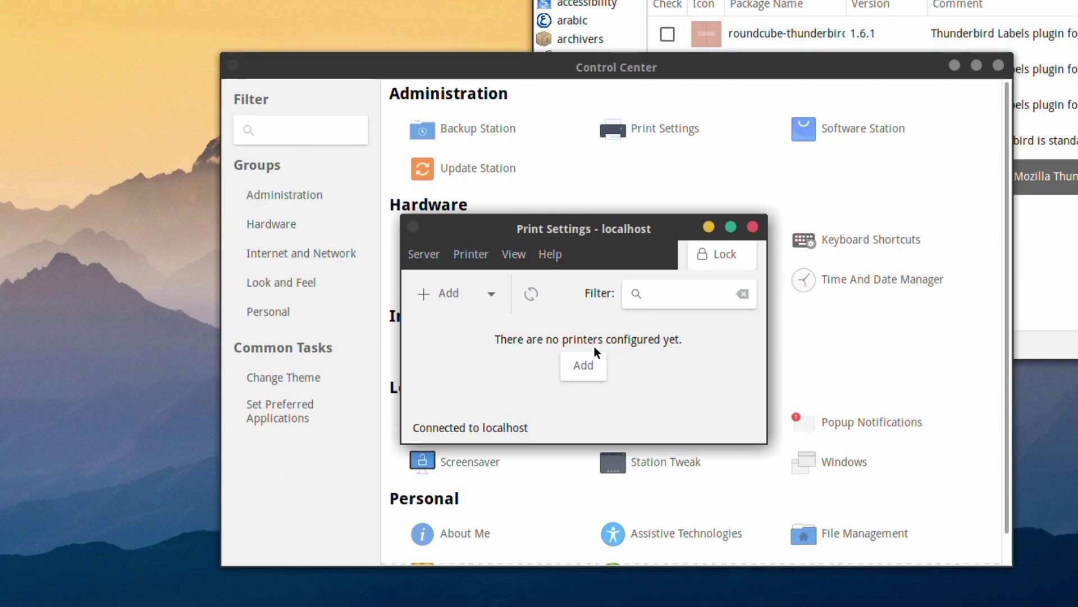
Add a network printer, selecting the Xerox B230 at 192.168.1.175, and search for its driver.
click(585, 365)
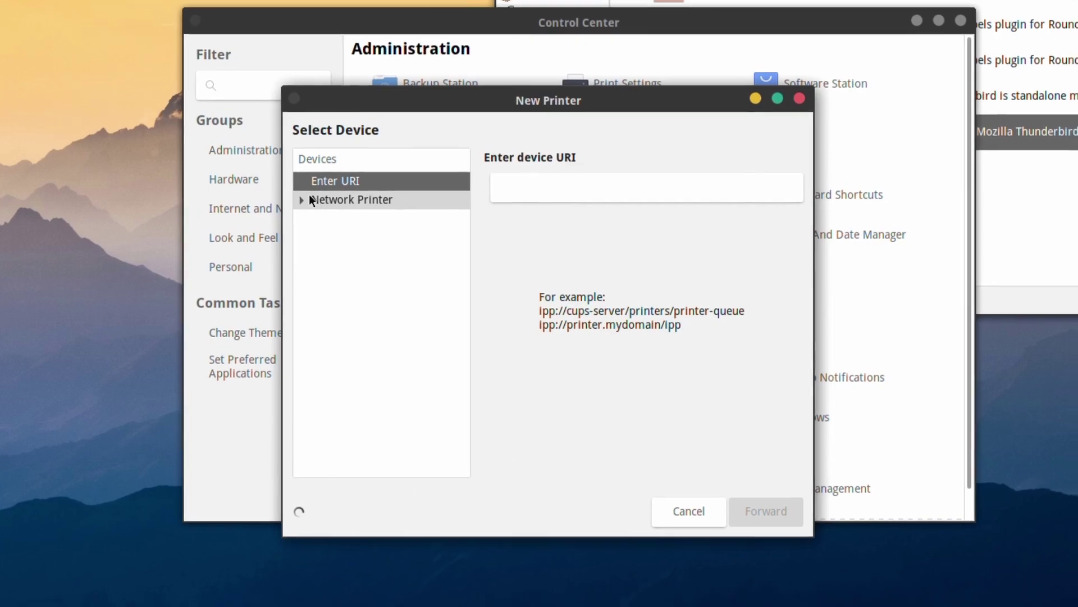
click(338, 245)
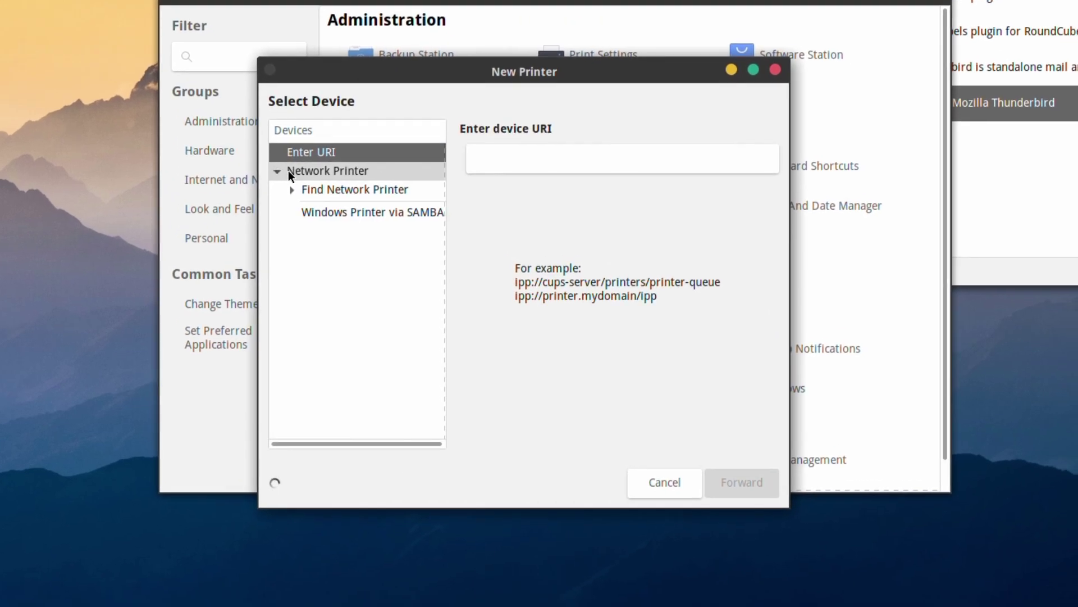
click(306, 189)
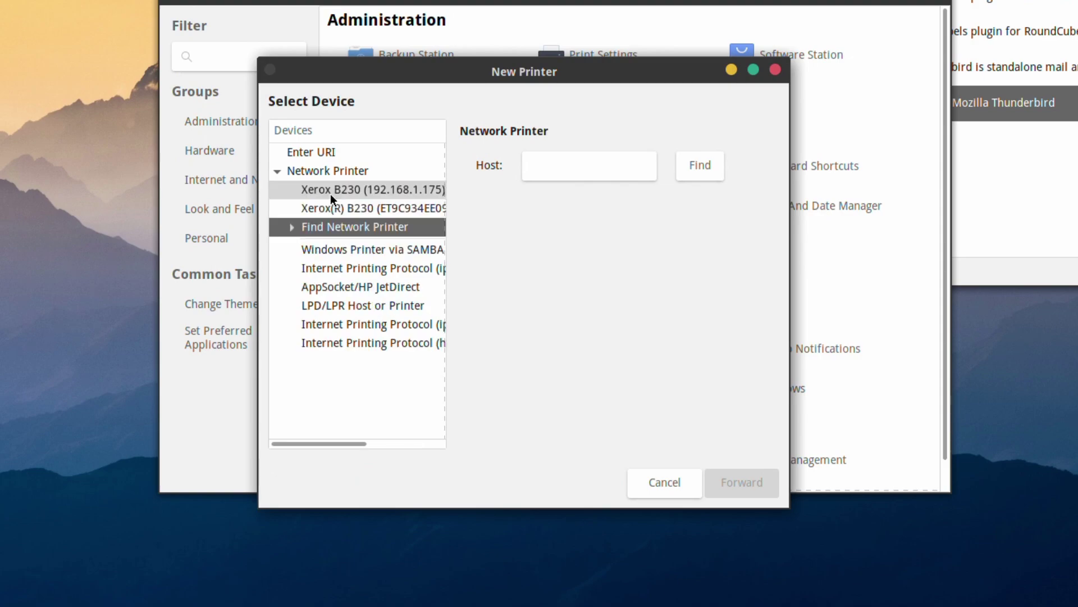
click(338, 190)
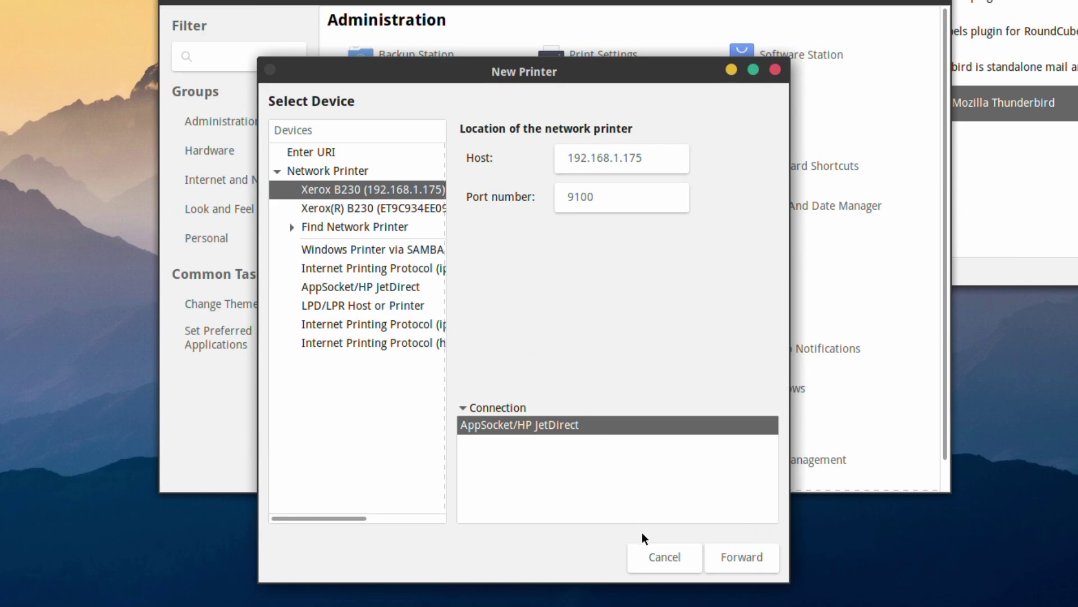
click(743, 561)
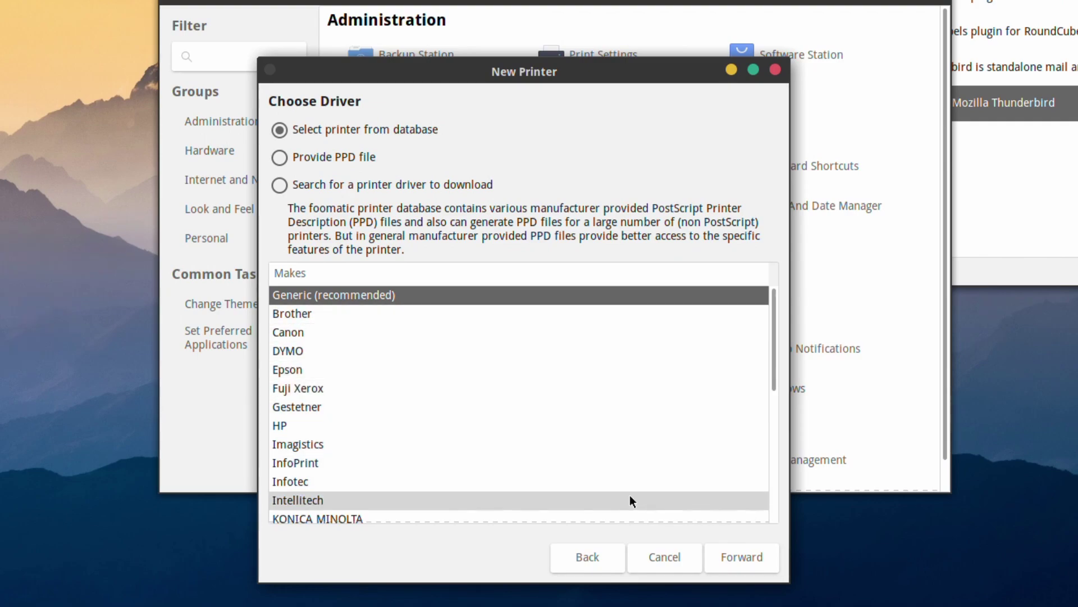
Accept the Generic make, PCL Laser driver and Duplexer option, creating printer Generic-PCL-Laser.
click(745, 559)
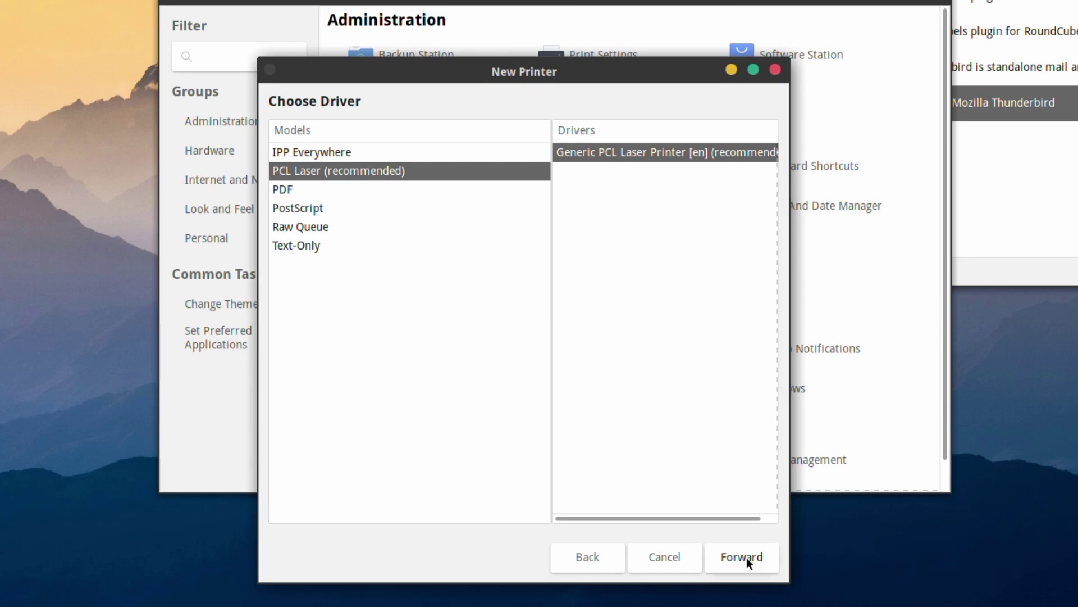
click(747, 557)
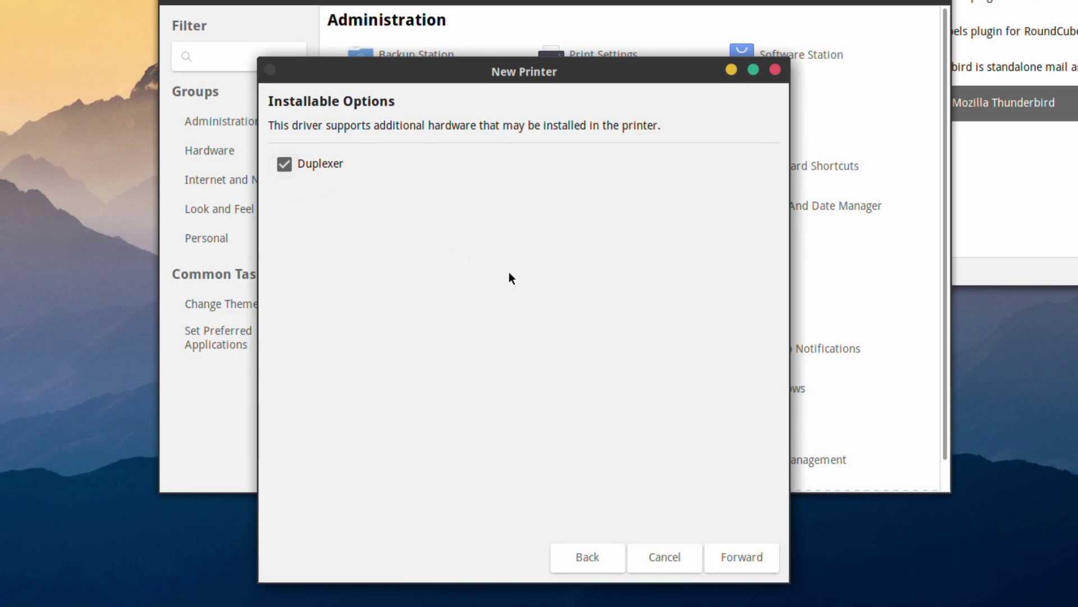
click(734, 555)
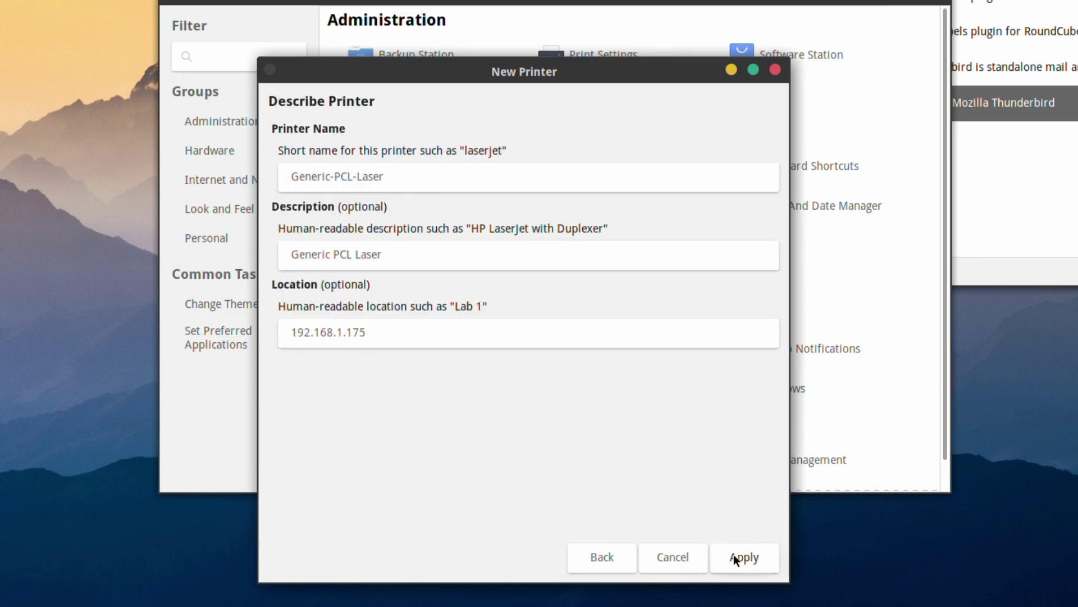
click(734, 557)
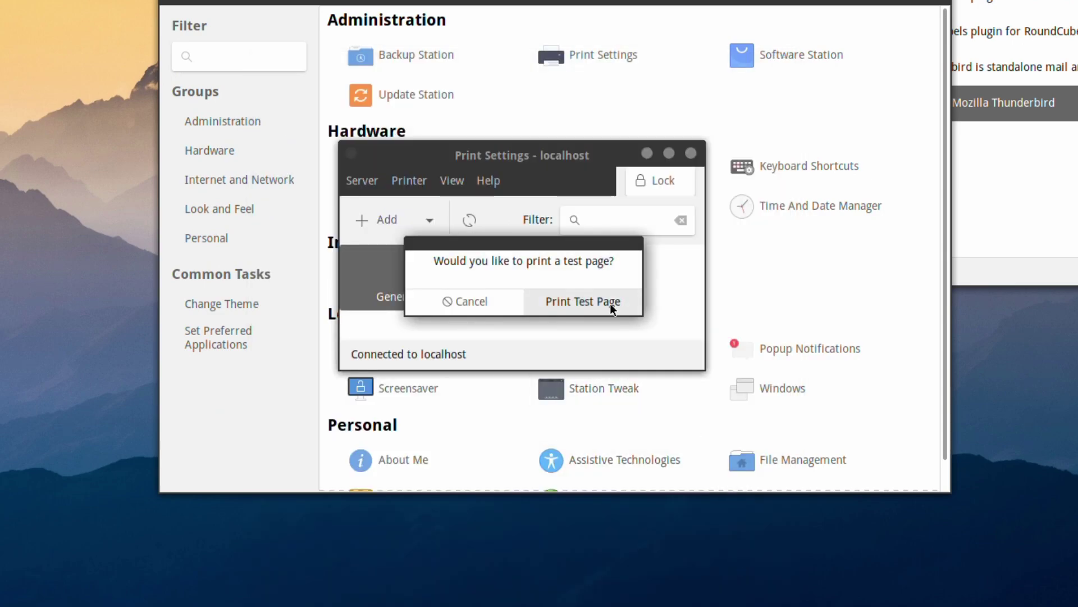
Print a test page on Generic-PCL-Laser, dismiss the notice, and close Printer Properties.
click(612, 306)
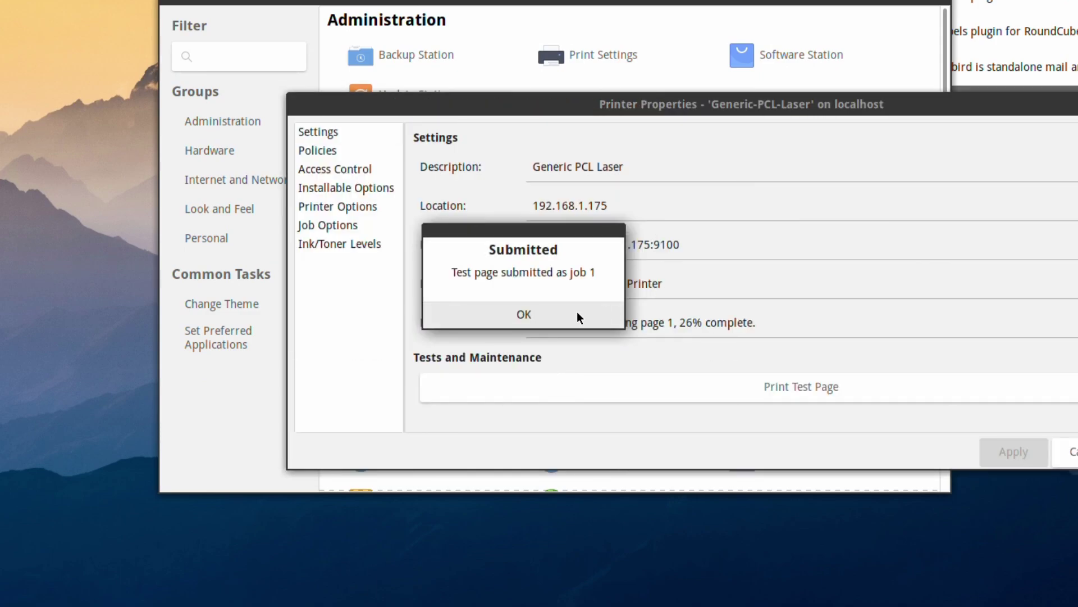
click(577, 312)
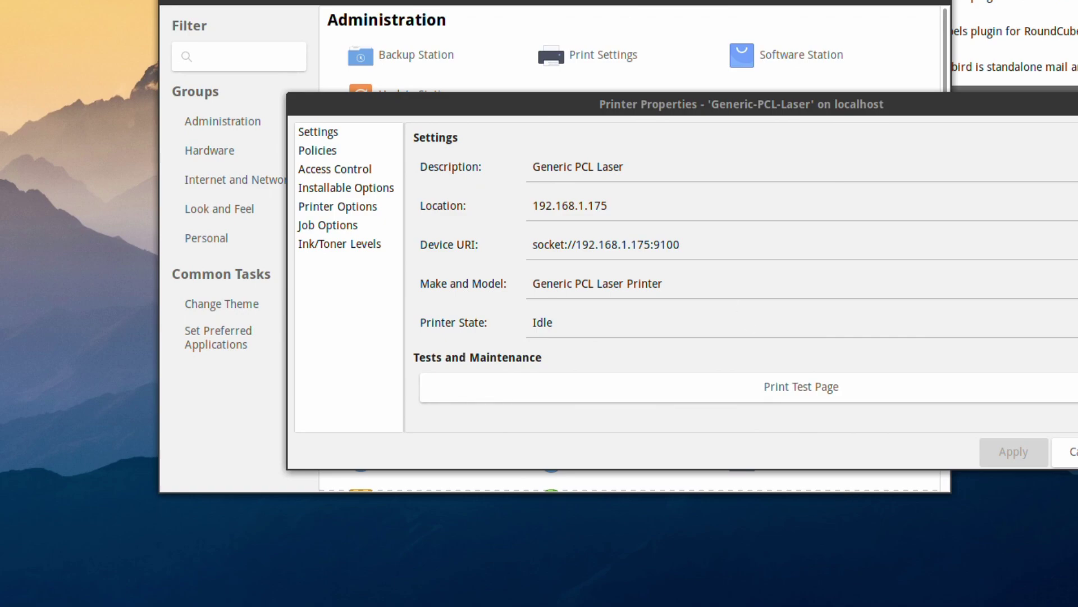
click(1067, 451)
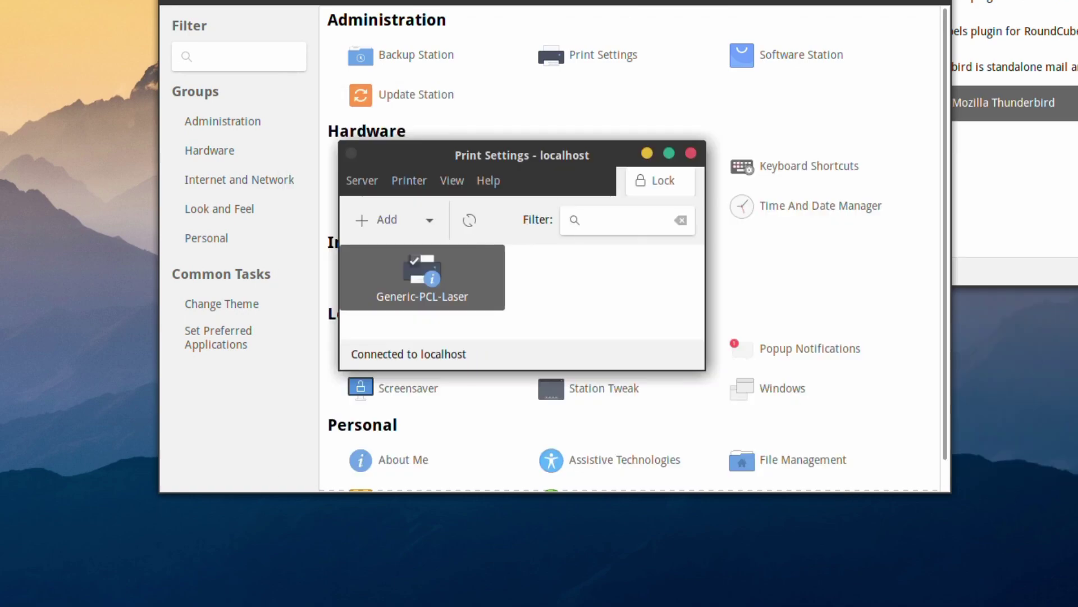
Review Generic-PCL-Laser's properties and printer actions, then close Print Settings.
right_click(421, 265)
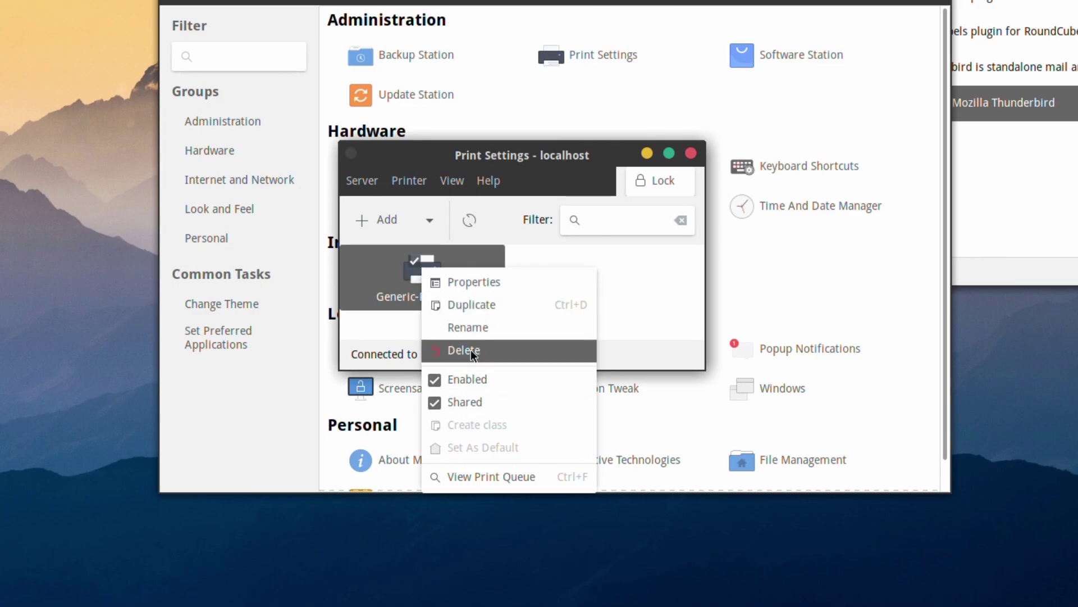
click(499, 284)
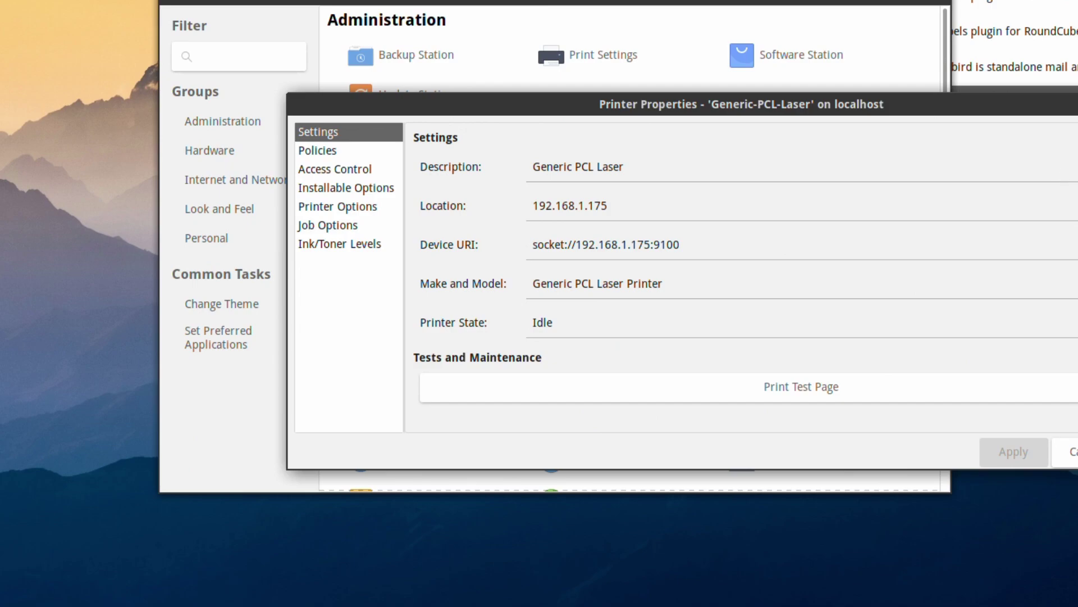
key(Escape)
click(420, 182)
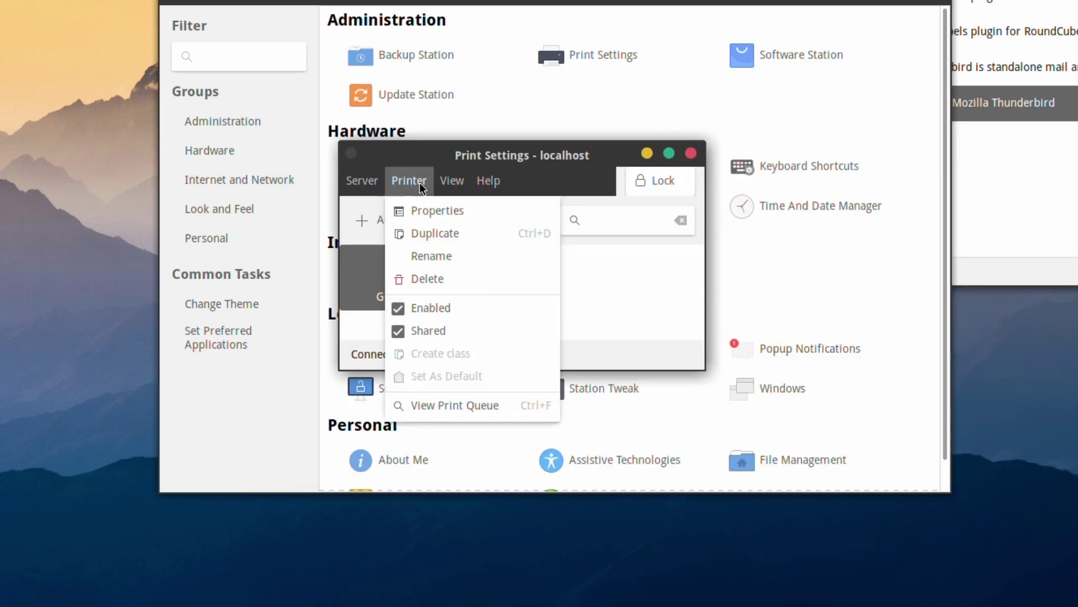
click(422, 185)
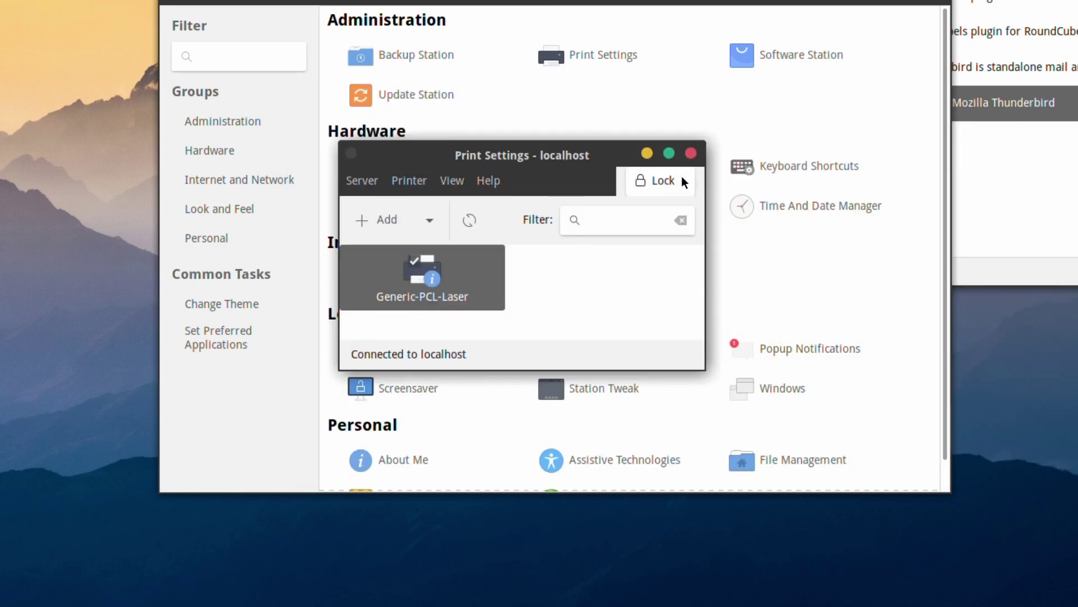
click(692, 155)
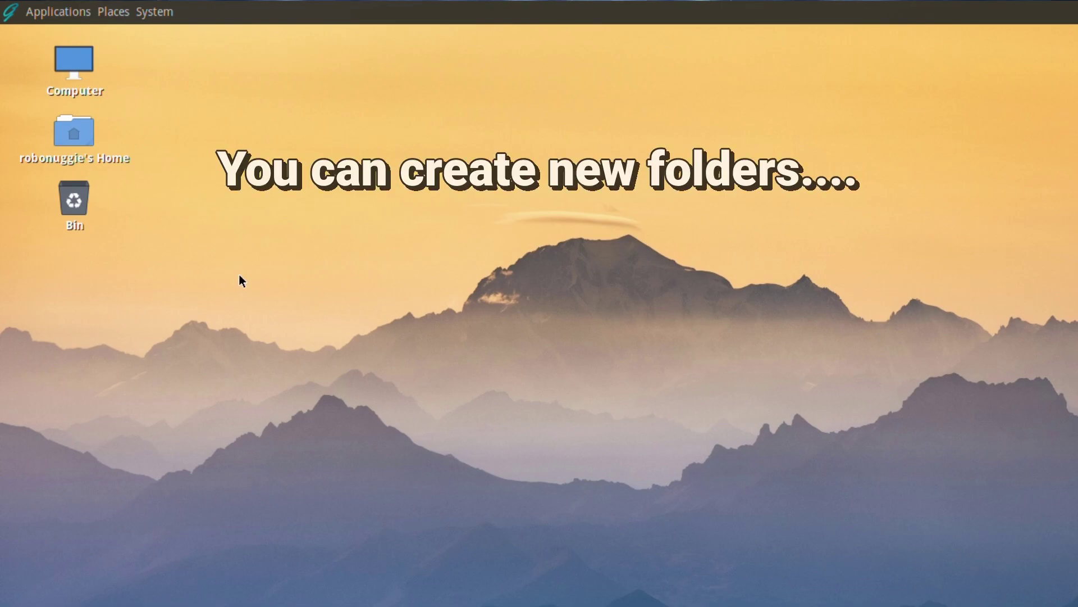
Create a new folder on the desktop, keeping the name untitled folder.
right_click(202, 270)
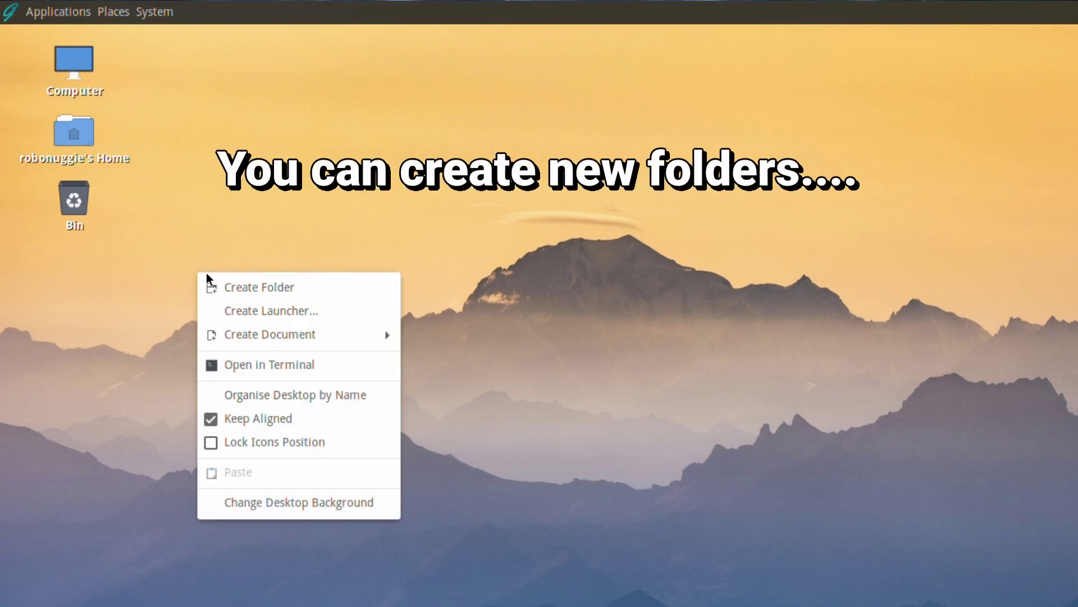
click(210, 278)
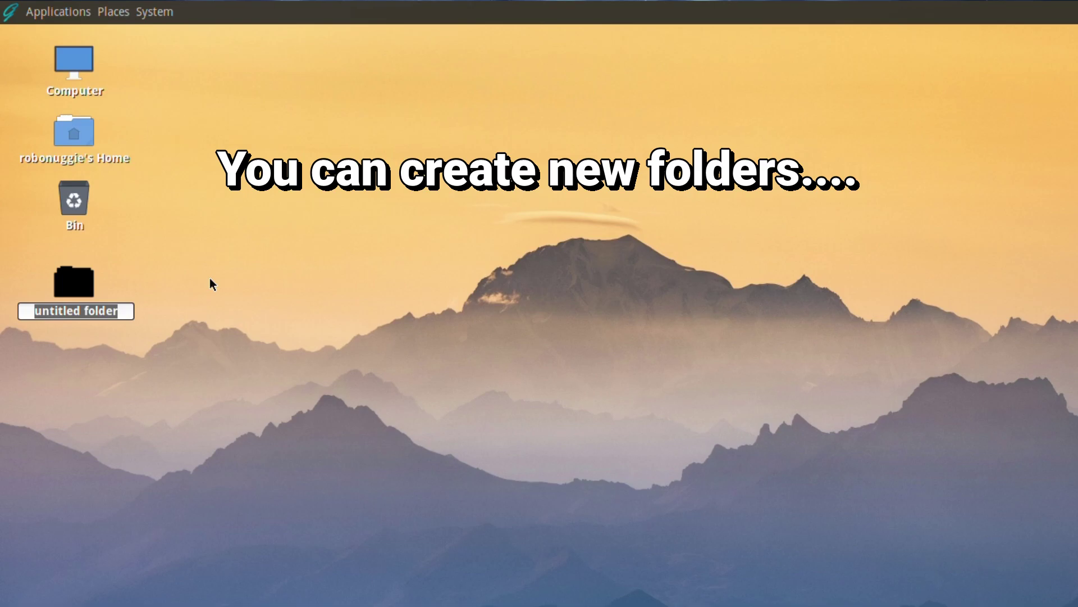
click(210, 278)
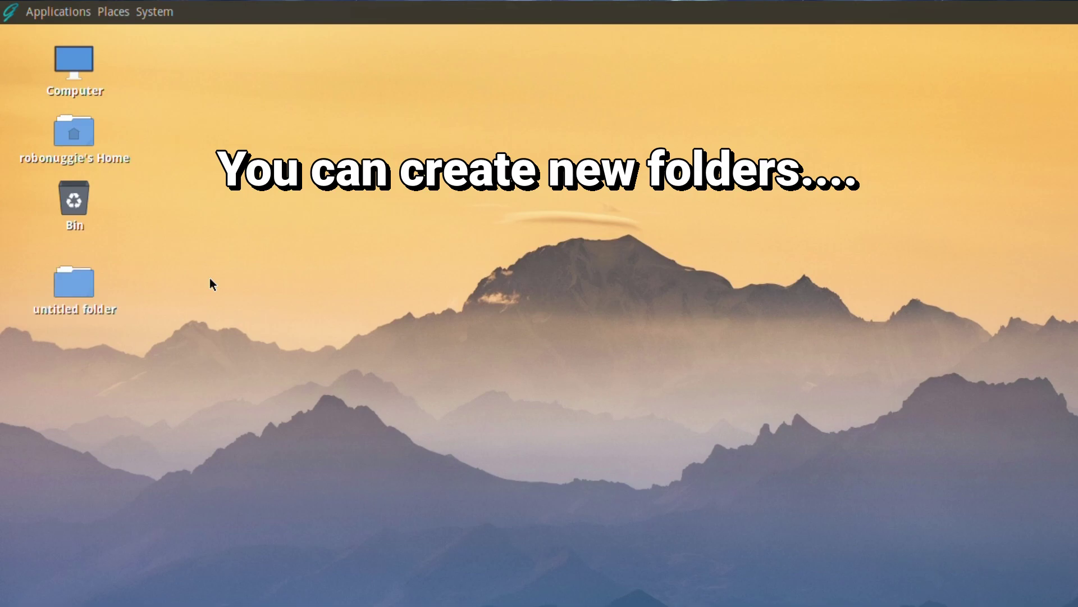
Create an empty file on the desktop with the default name new file.
right_click(154, 288)
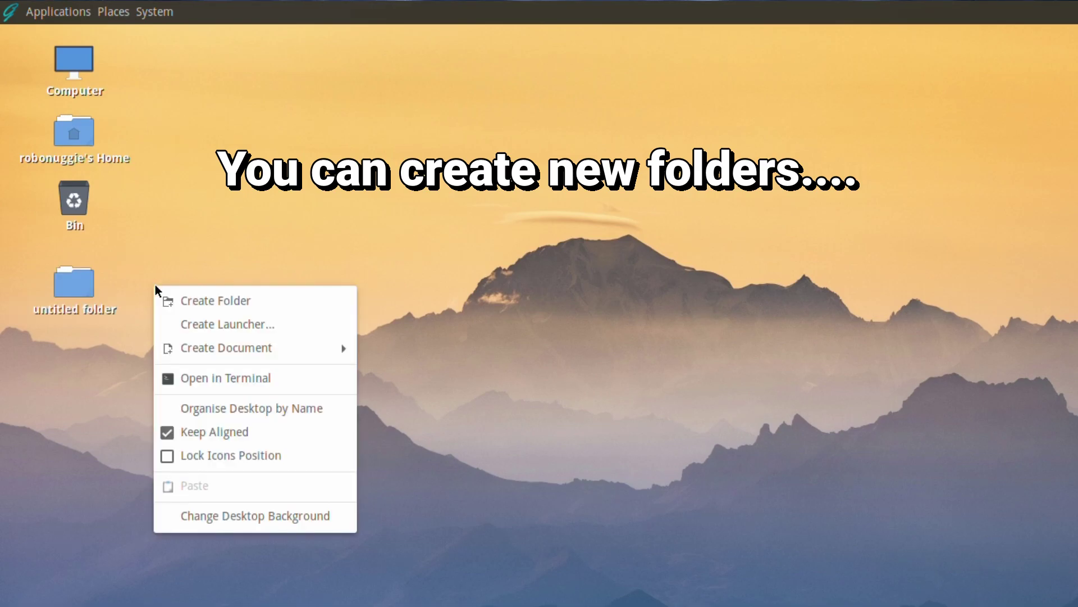
mouse_move(190, 358)
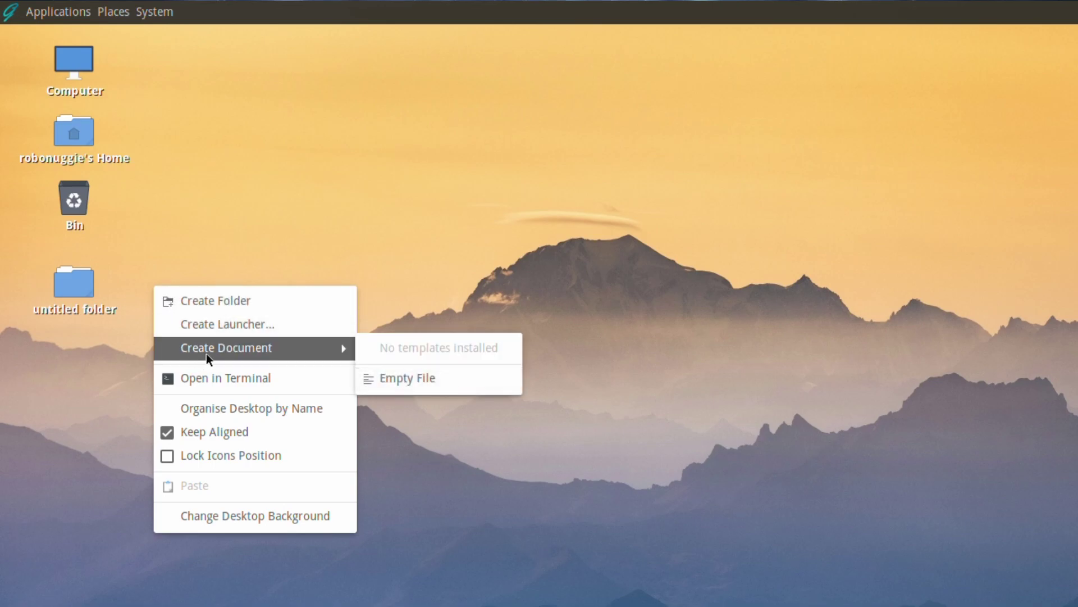
click(446, 380)
click(389, 381)
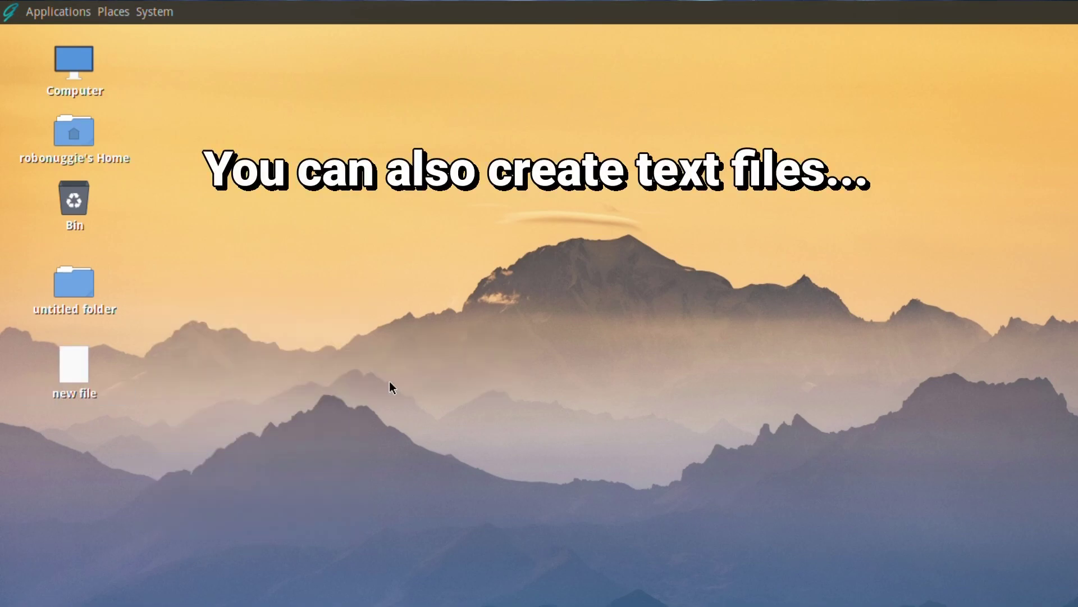
Open new file in Pluma, type 'test' into it, and save it.
right_click(67, 356)
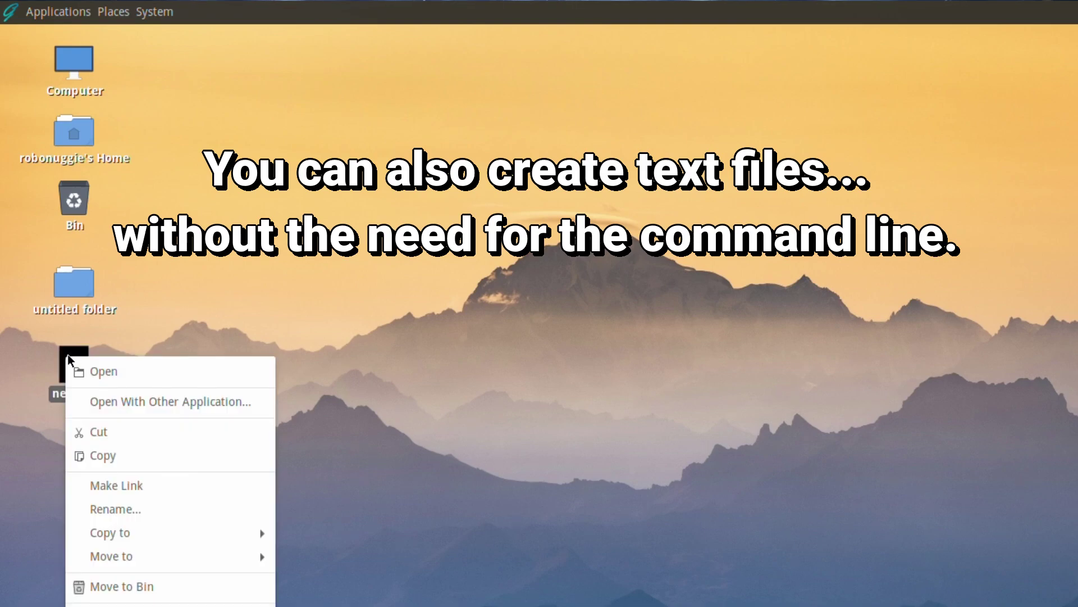
click(110, 374)
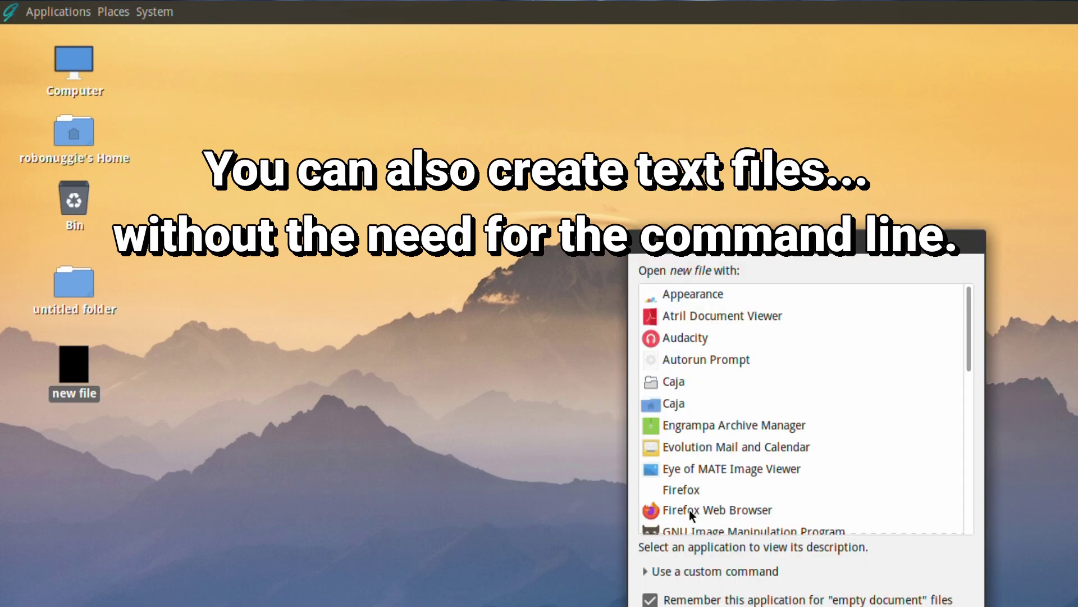
scroll(767, 430, down, 5)
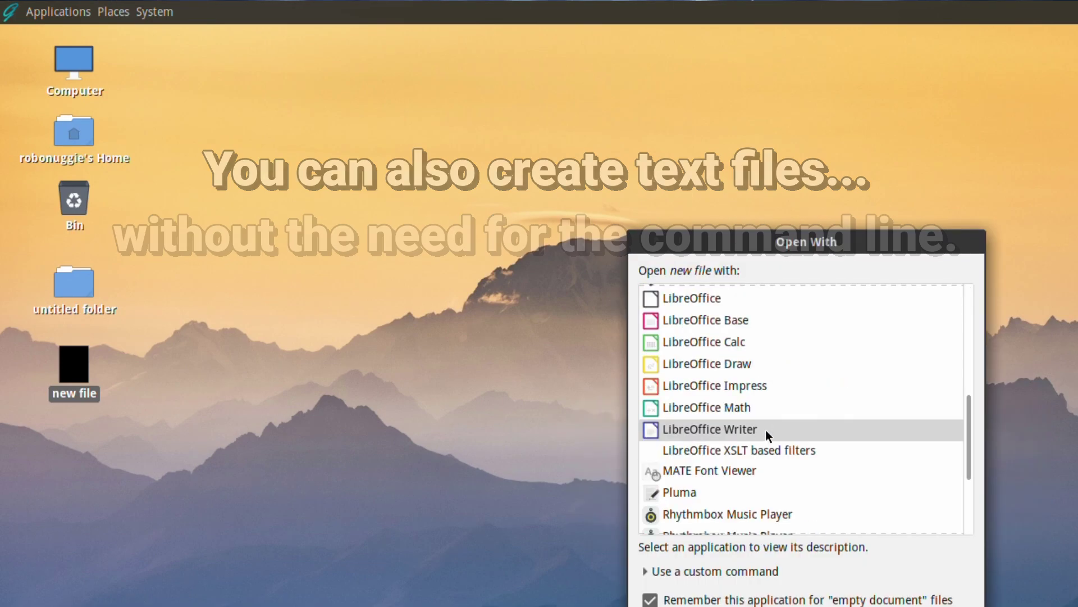
click(679, 492)
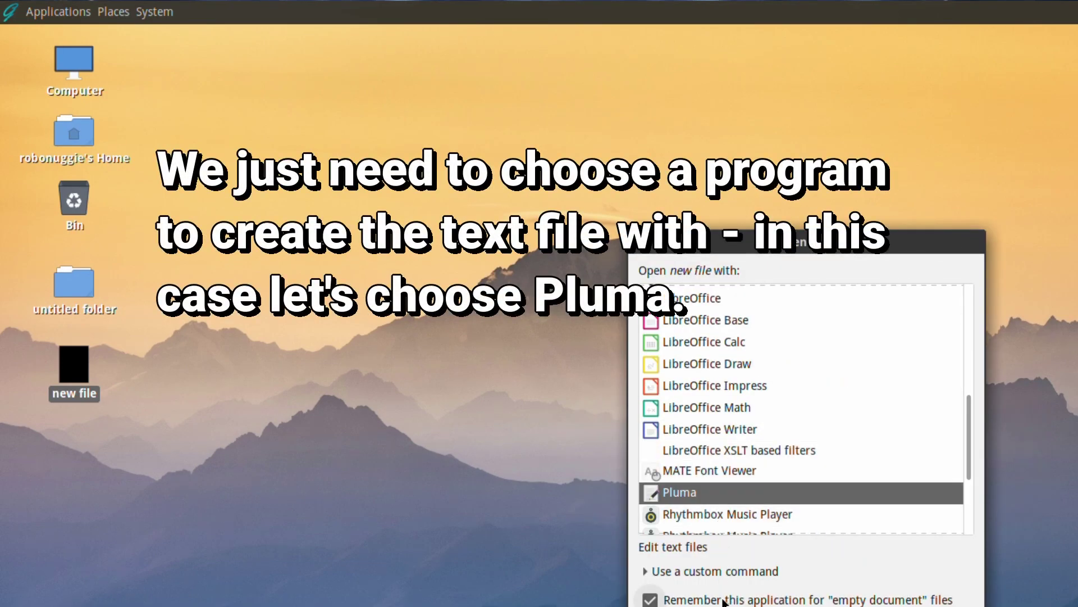
key(Return)
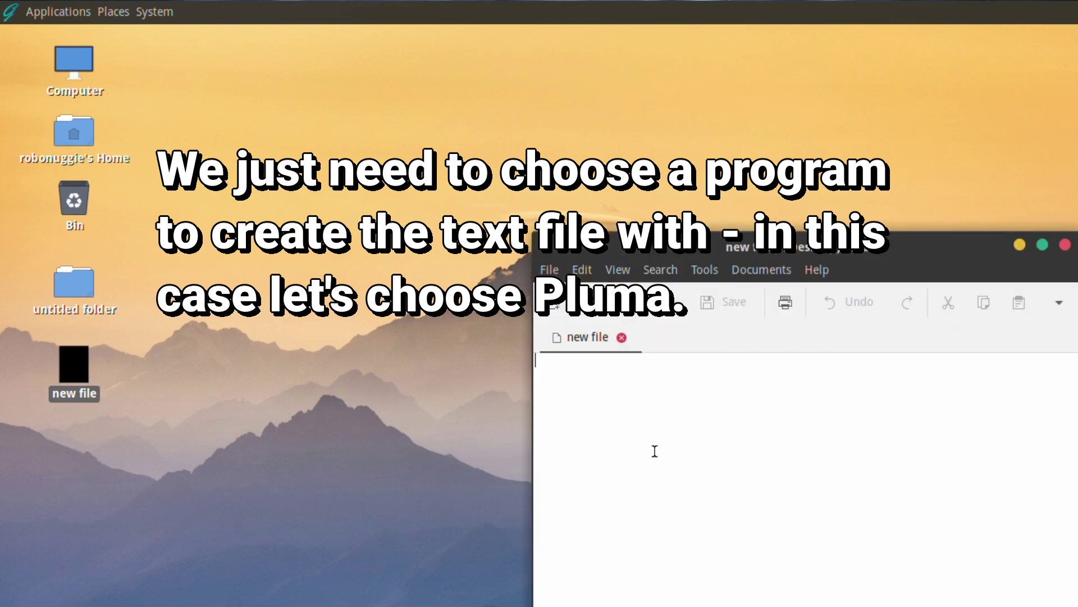
text(t)
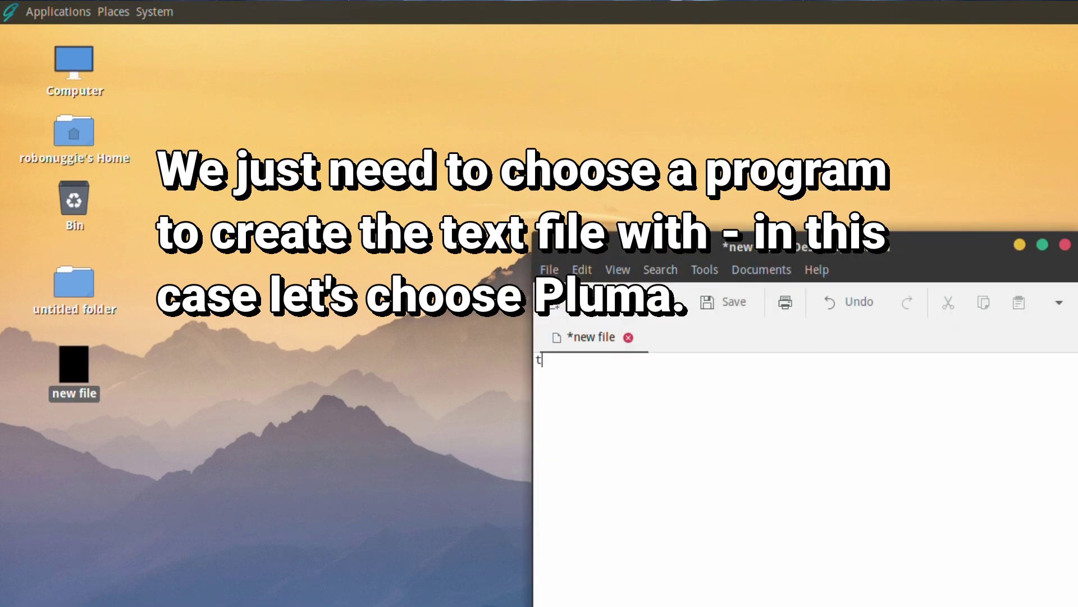
text(est)
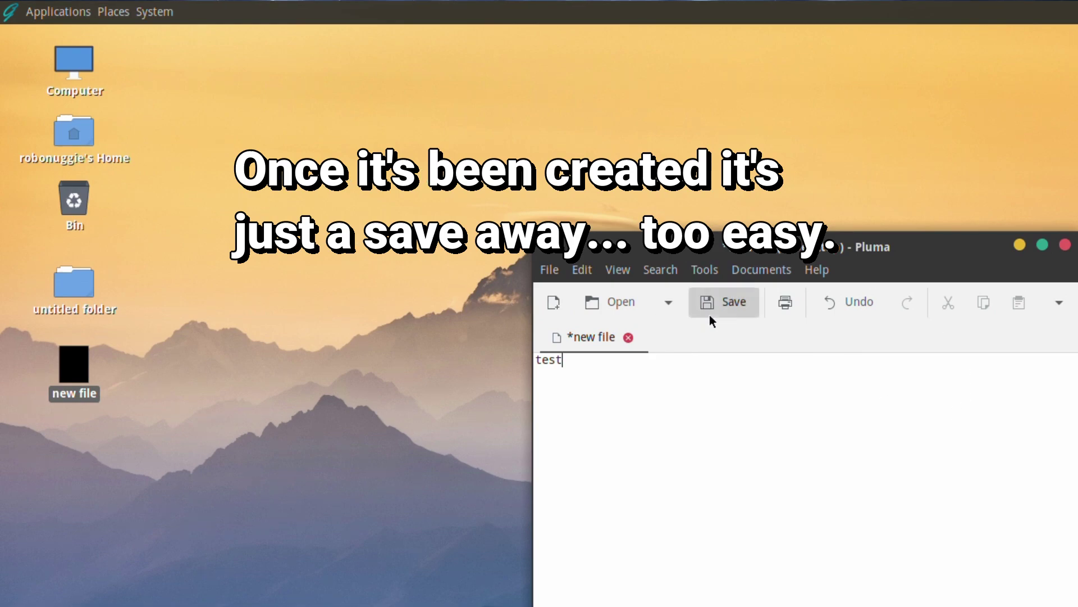
click(729, 309)
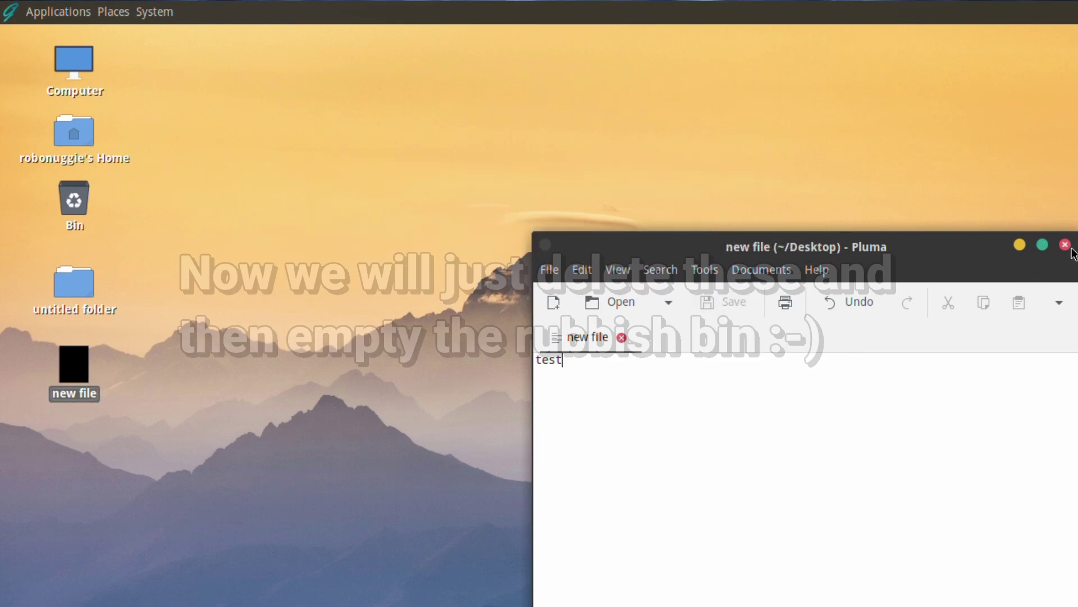
Close Pluma and move untitled folder and new file to the Bin.
click(1065, 246)
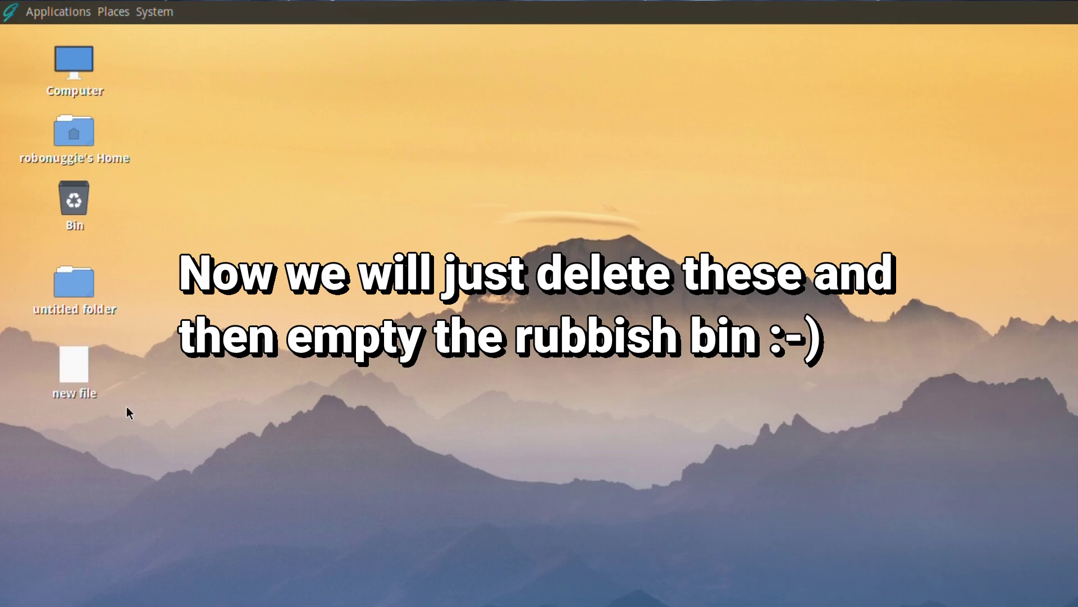
drag(126, 406, 77, 285)
right_click(77, 285)
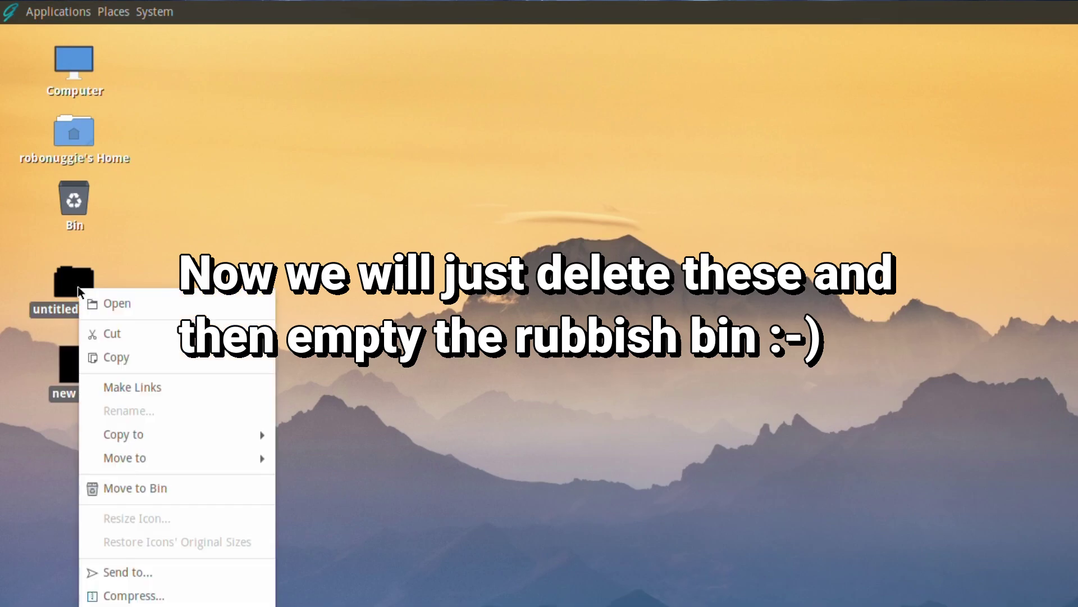
click(123, 487)
Empty the Bin, confirming the deletion, and clear the desktop selection.
right_click(72, 191)
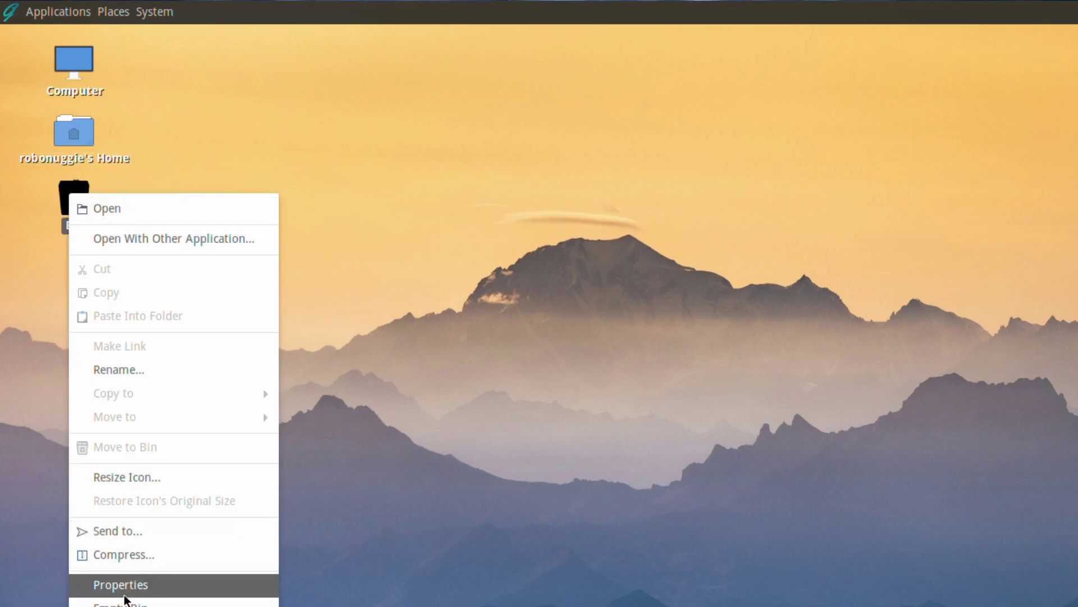
click(125, 601)
click(891, 520)
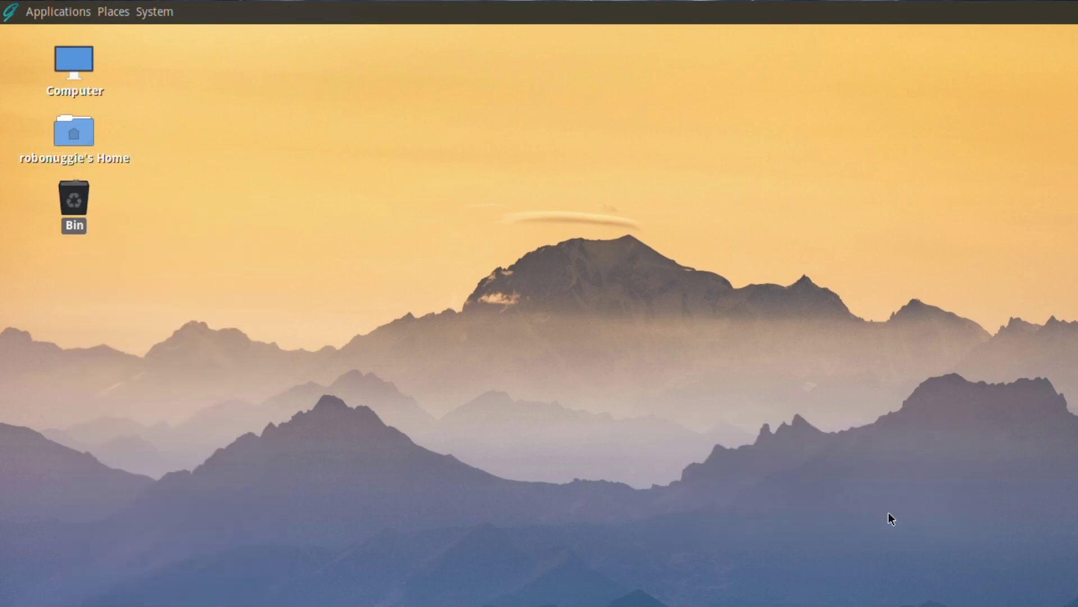
click(137, 383)
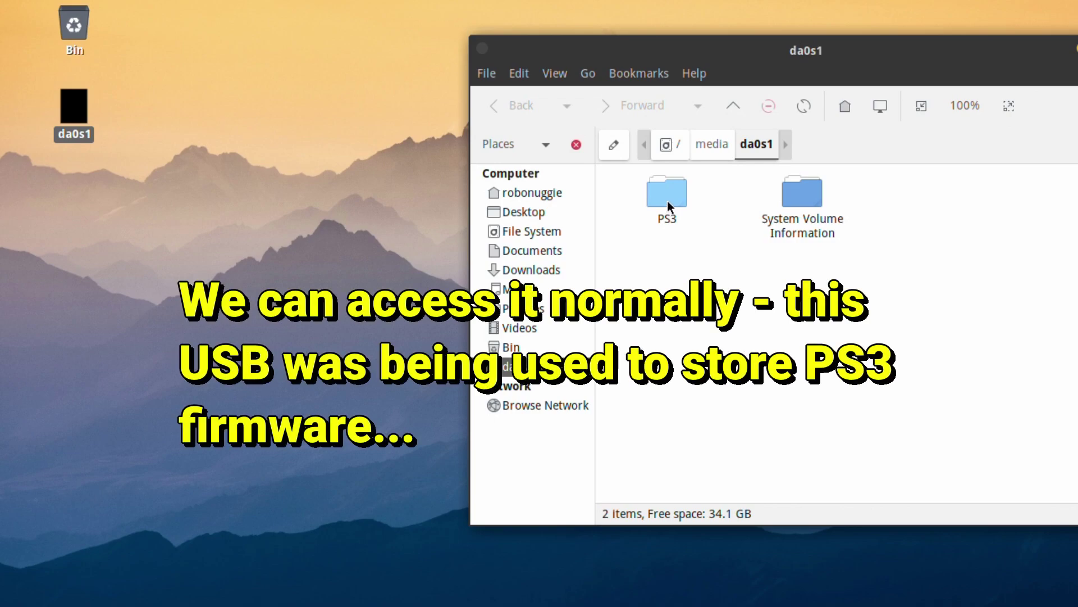
double_click(667, 200)
double_click(668, 200)
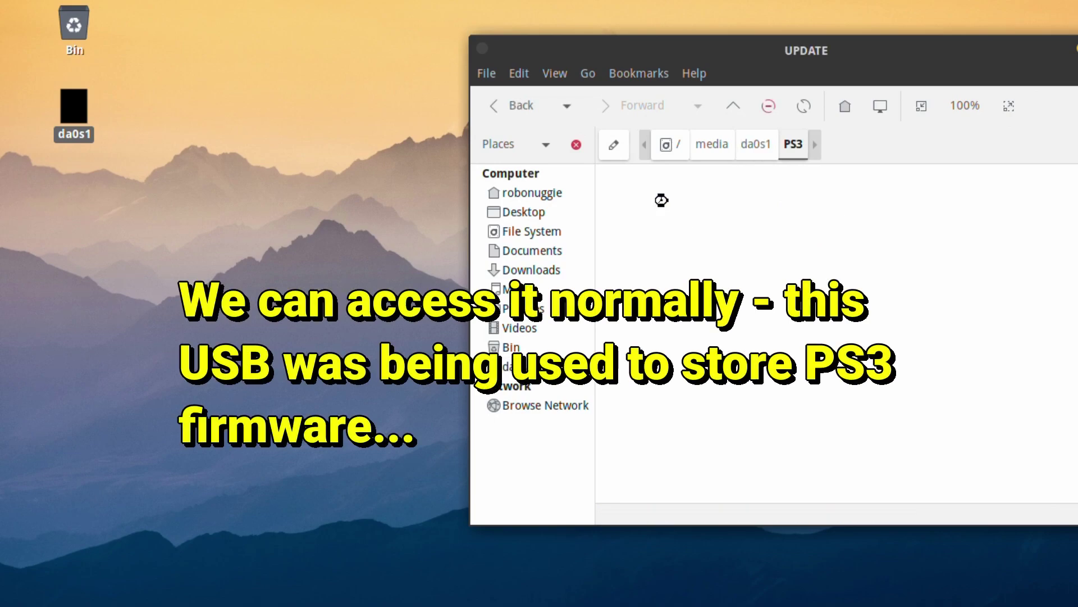
click(499, 106)
click(499, 108)
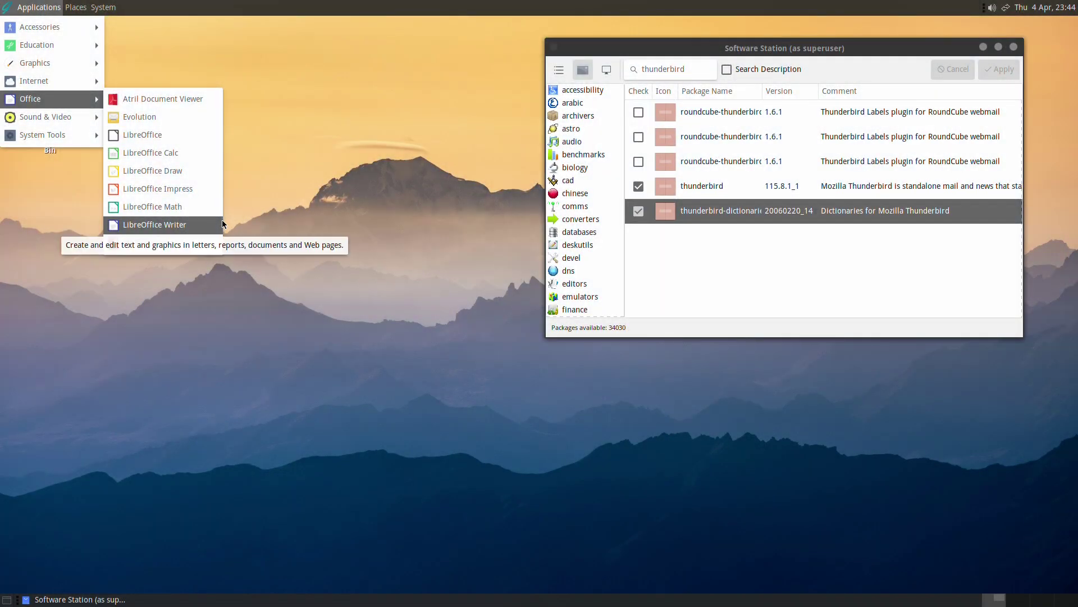
Start LibreOffice Writer from the Office applications menu.
click(223, 224)
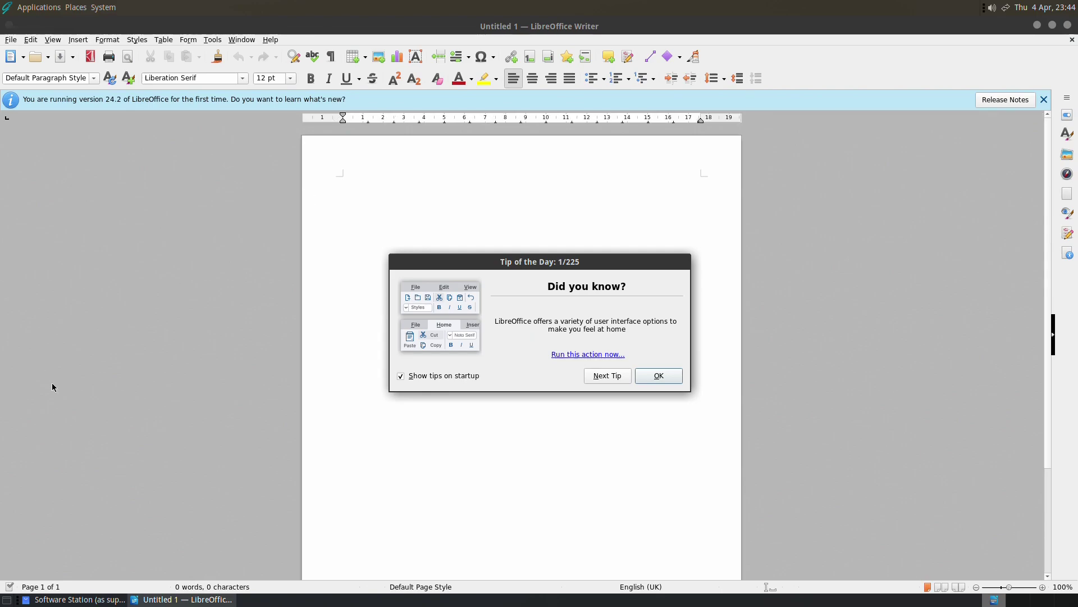
Turn off startup tips, close Tip of the Day, and dismiss the version 24.2 notice.
click(449, 379)
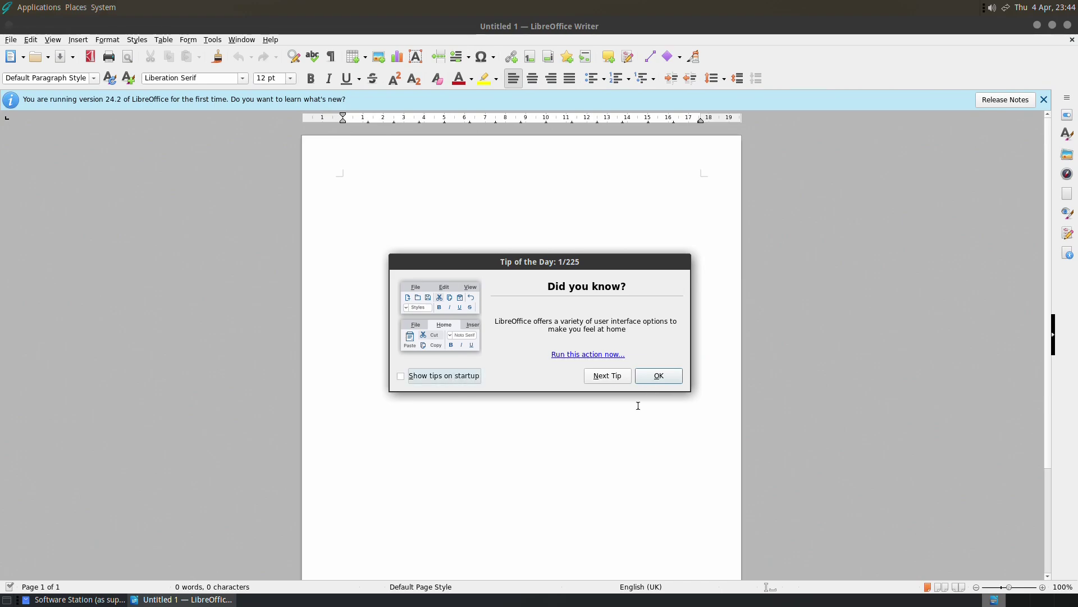
click(673, 382)
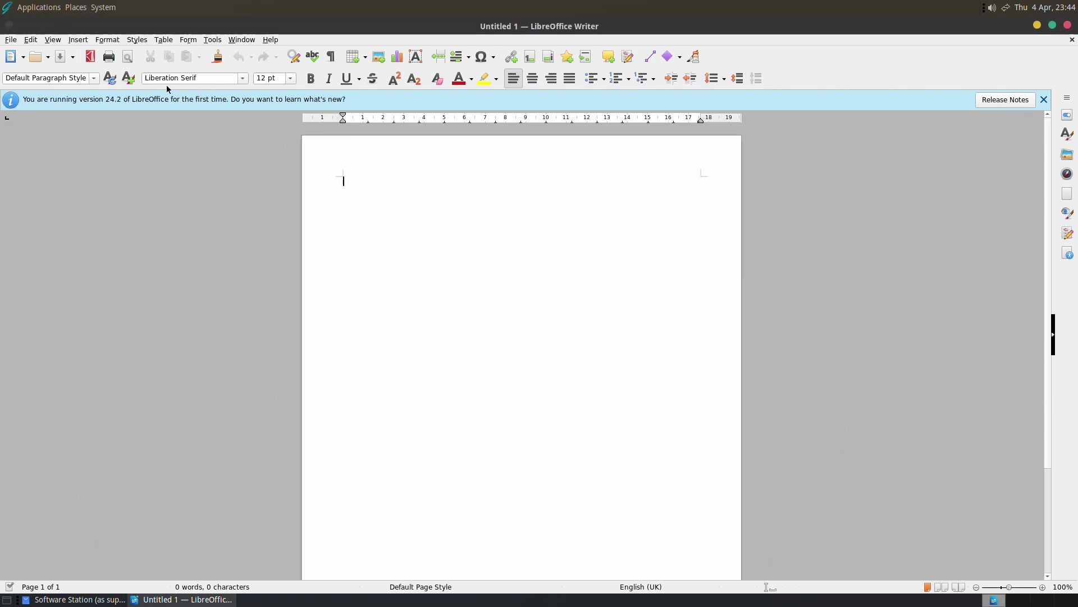
click(1026, 99)
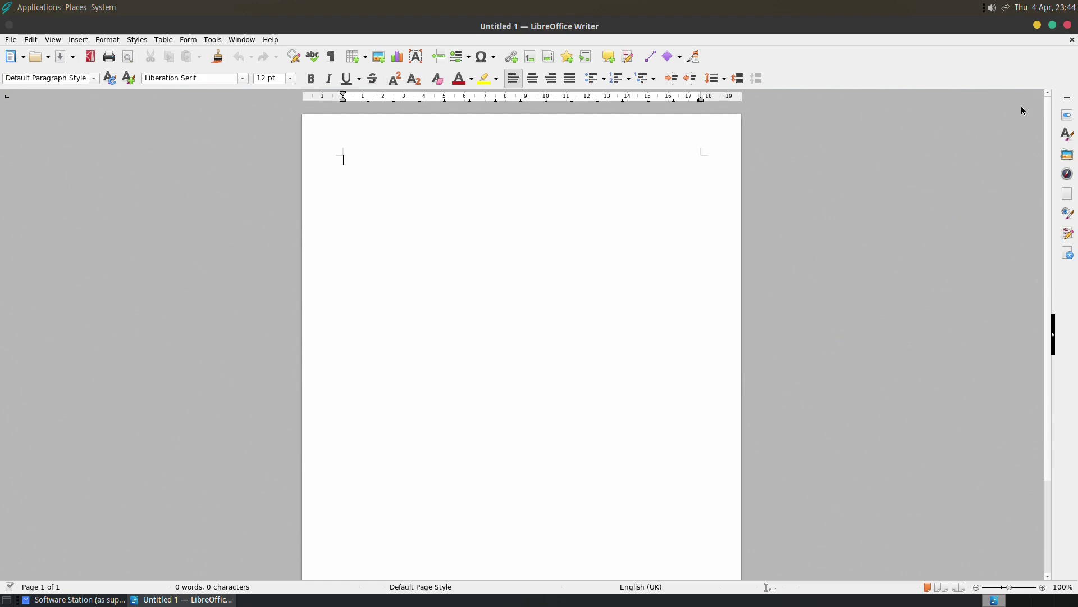
Zoom the page to Page Width and type 'Hello GhostBSD!'.
click(55, 41)
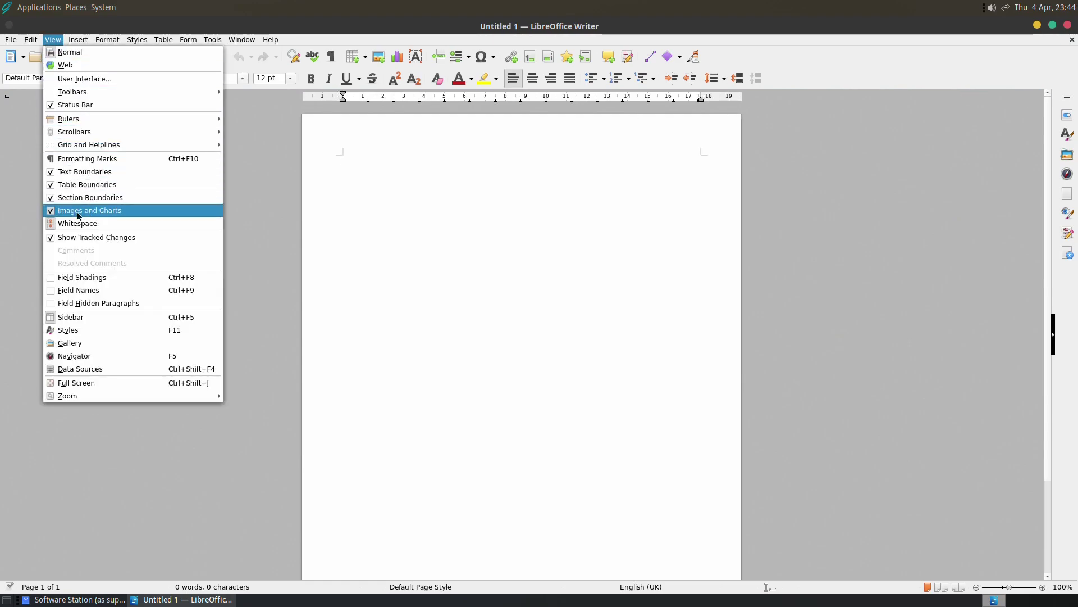
mouse_move(161, 395)
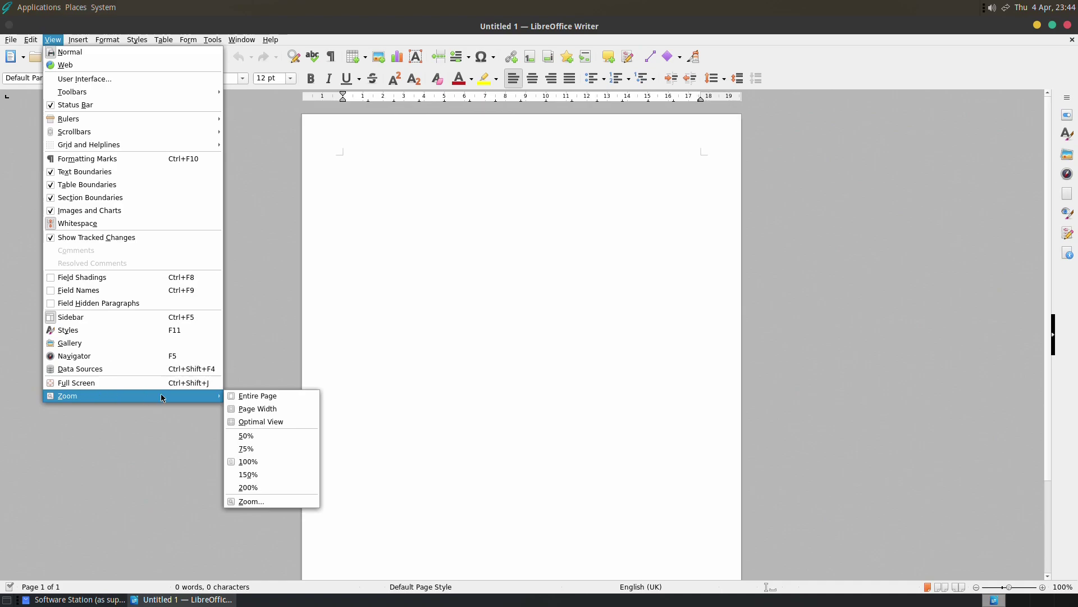
click(264, 409)
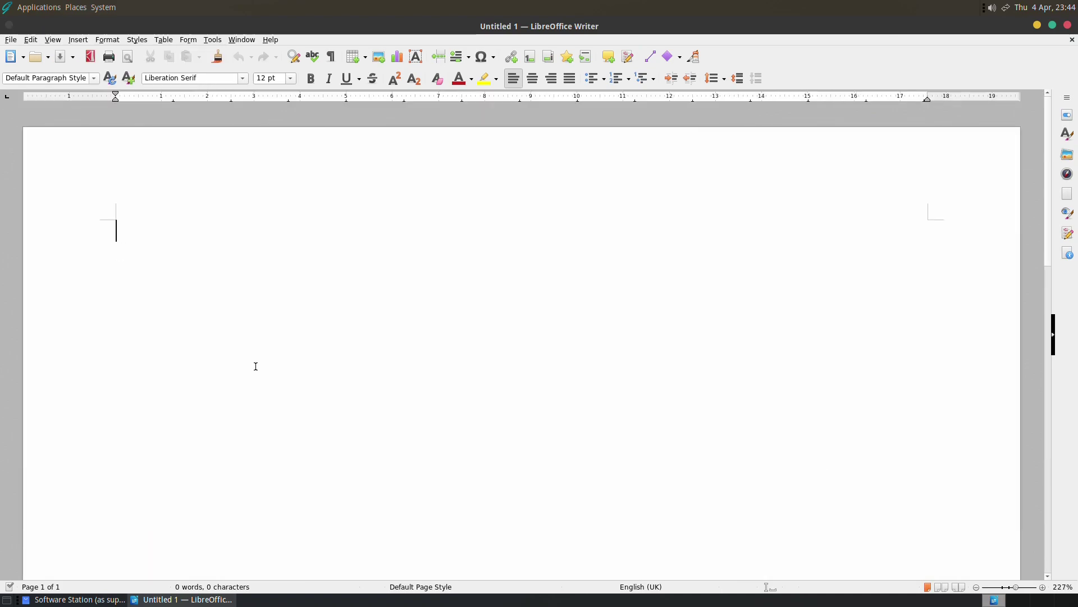
text(Hello )
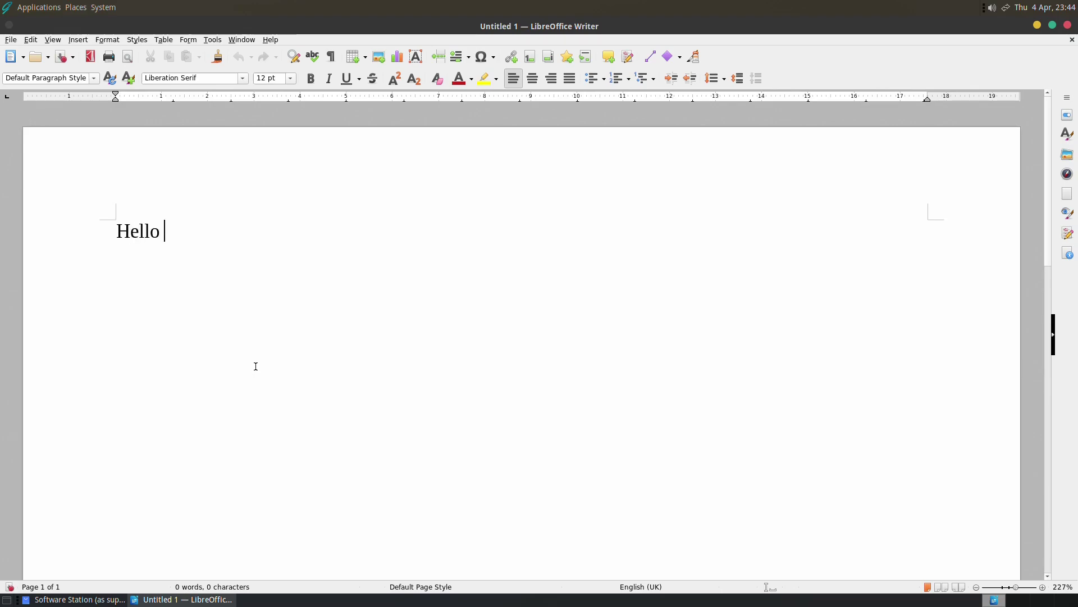
text(GhostBSD!)
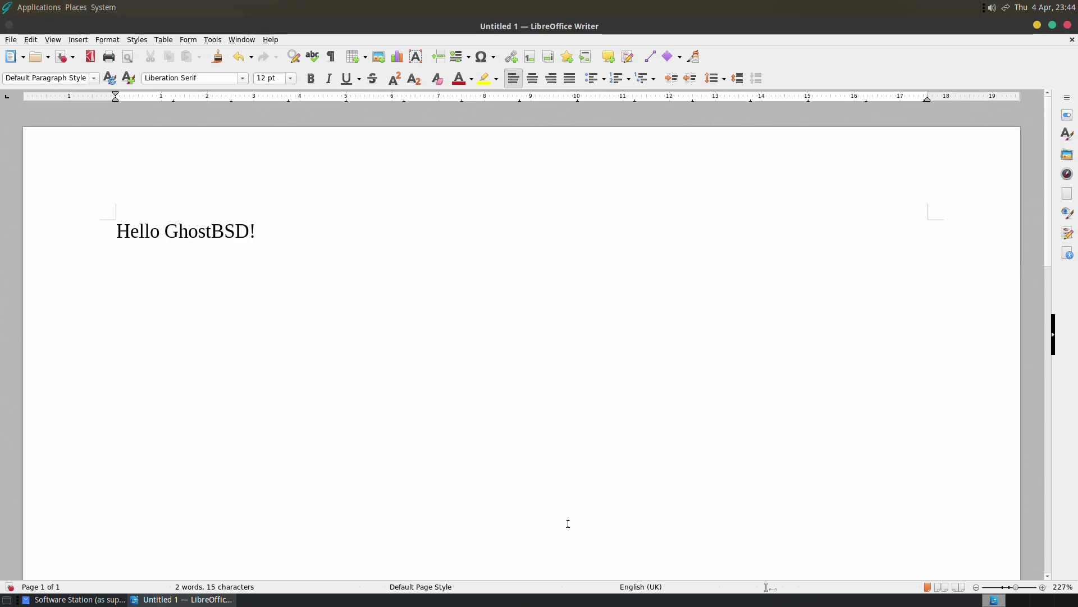
Select 'Hello GhostBSD' and set its font size to 96 pt.
drag(249, 232, 161, 80)
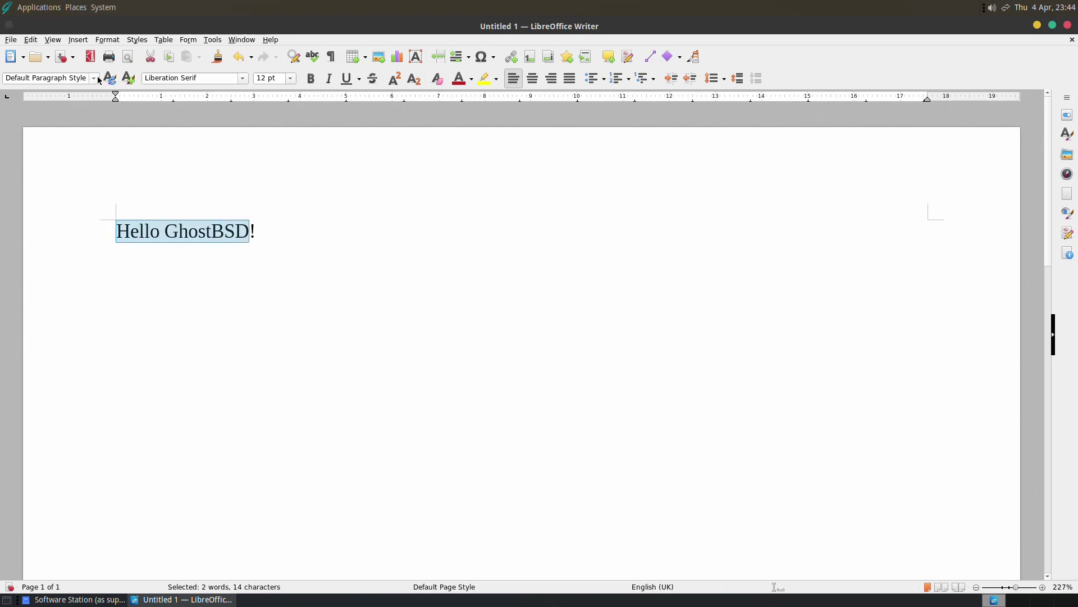
click(290, 79)
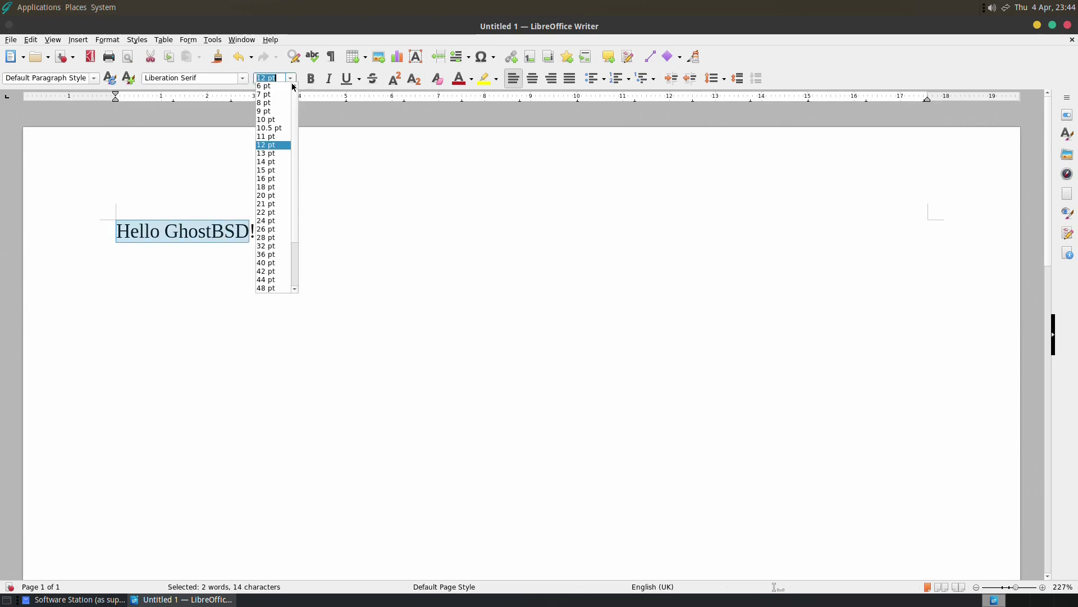
scroll(293, 247, down, 3)
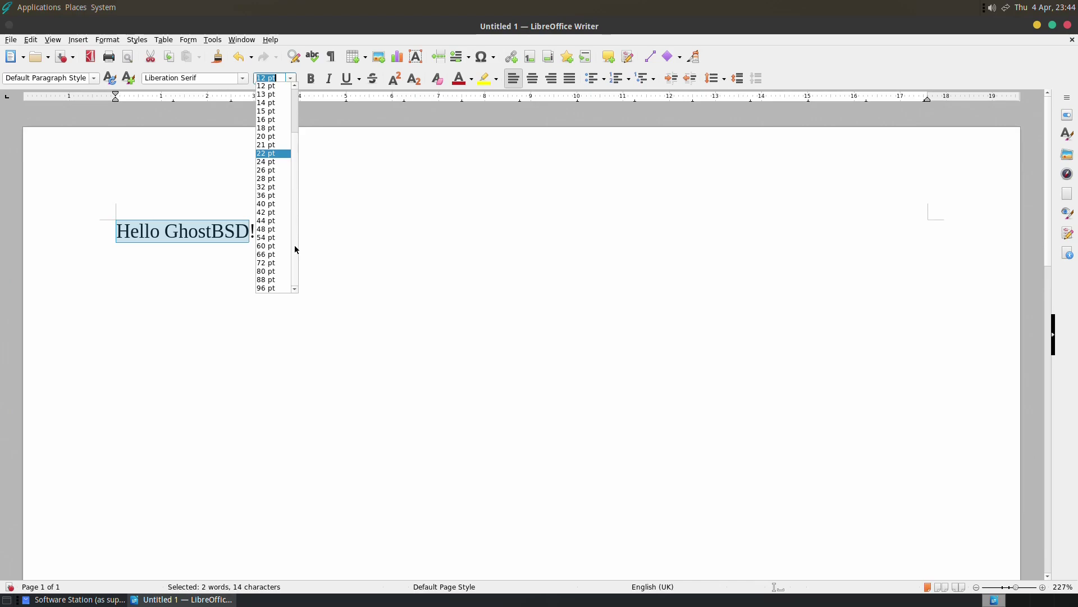
click(275, 286)
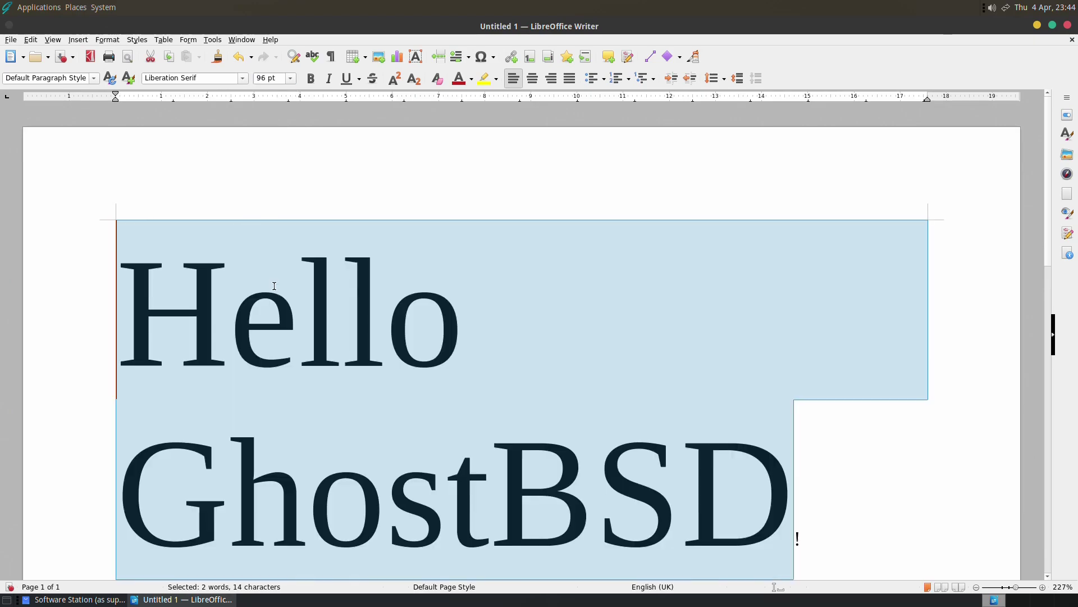
Delete the small trailing exclamation mark after the enlarged text.
click(199, 295)
scroll(199, 295, down, 2)
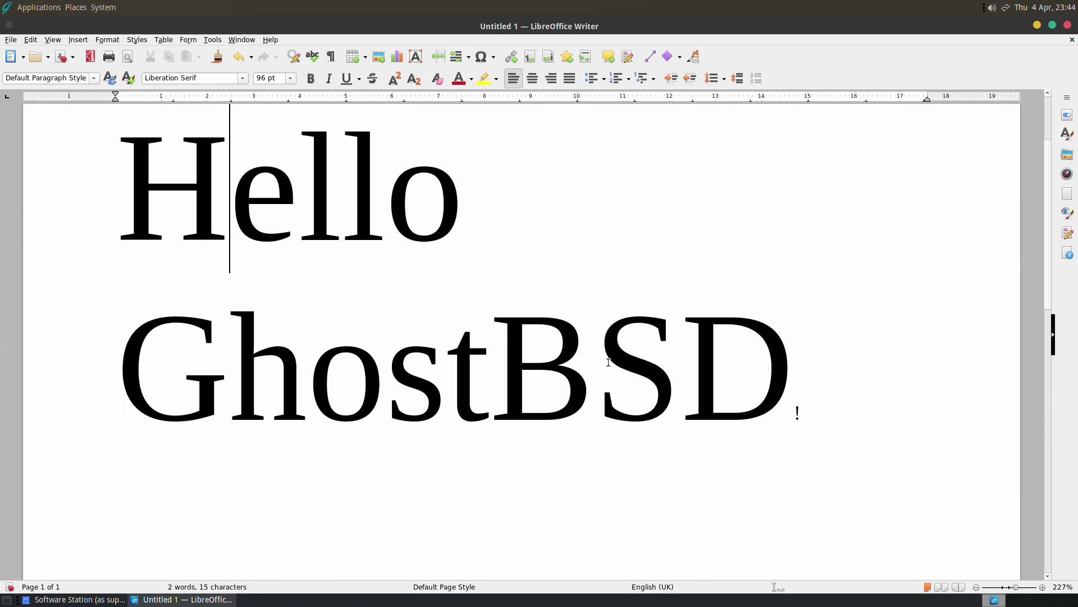
click(799, 401)
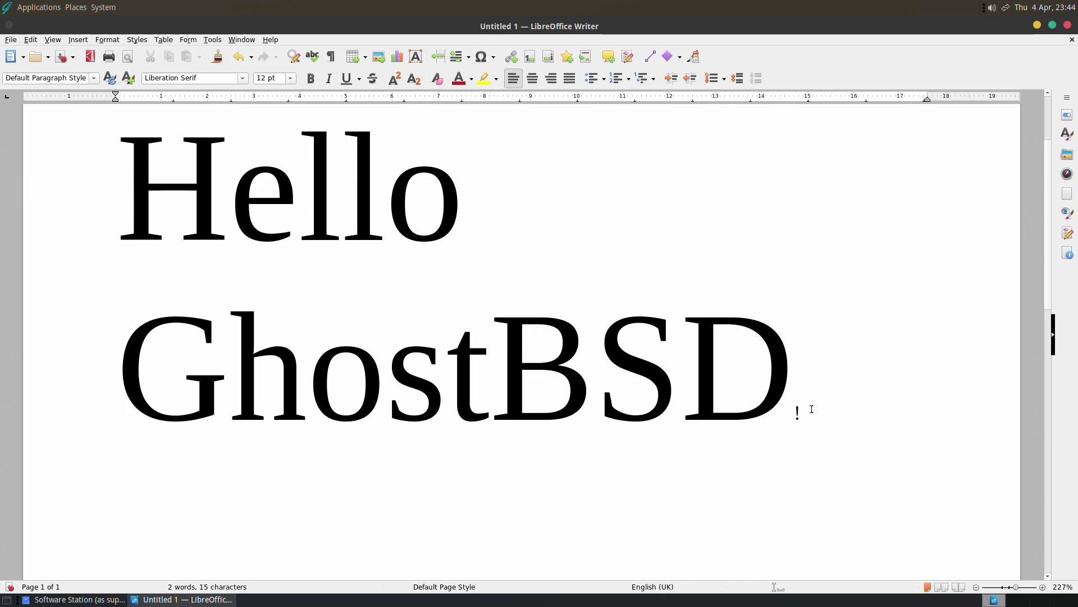
key(BackSpace)
scroll(809, 409, up, 2)
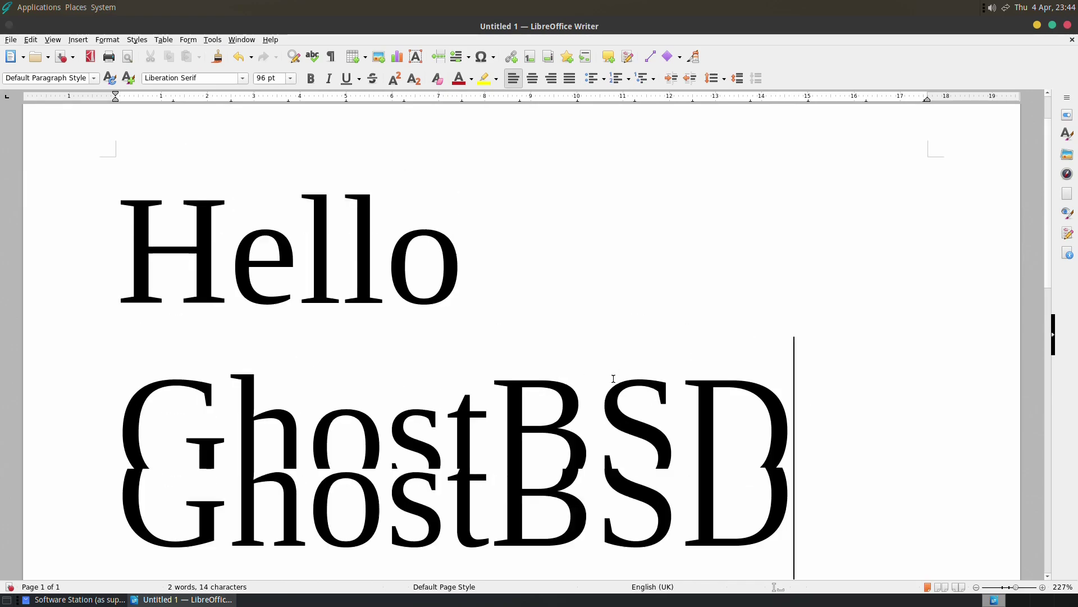
Close Writer with Don't Save and launch Thunderbird from Applications > Internet.
click(1067, 25)
click(541, 338)
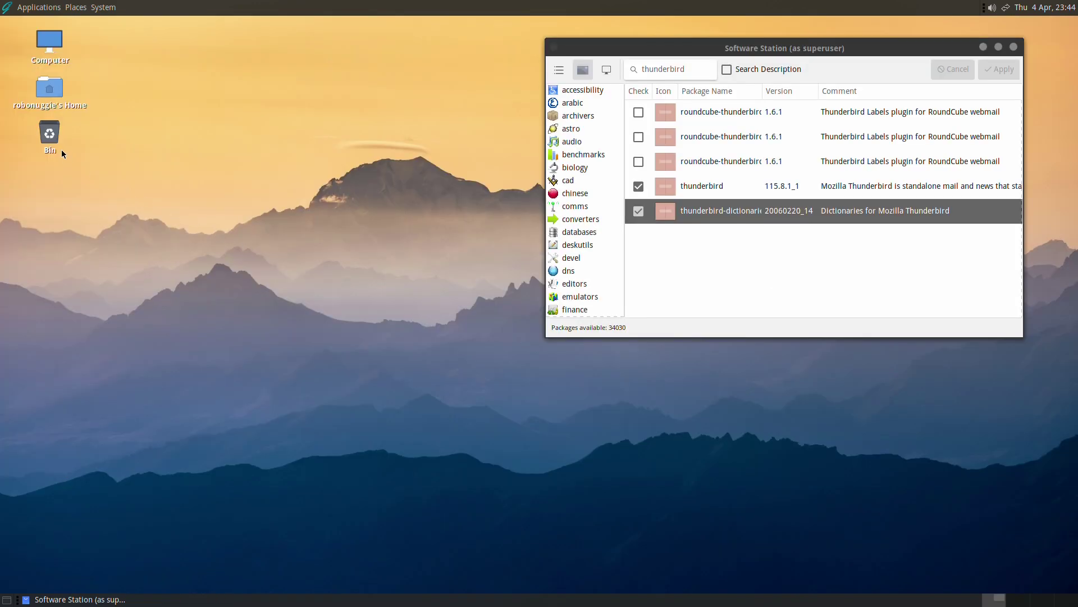
click(29, 4)
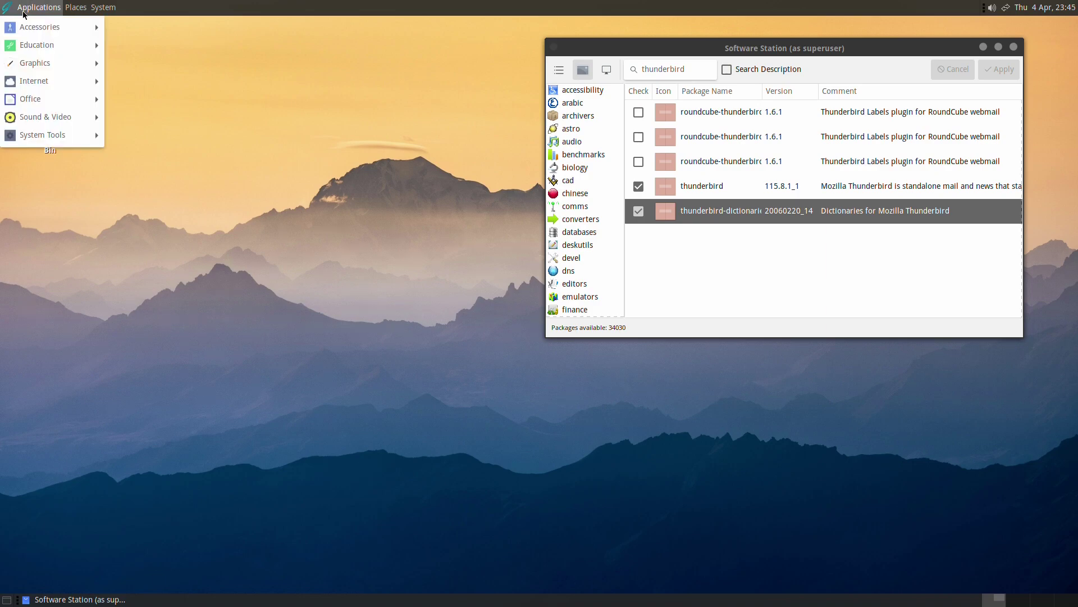
mouse_move(67, 81)
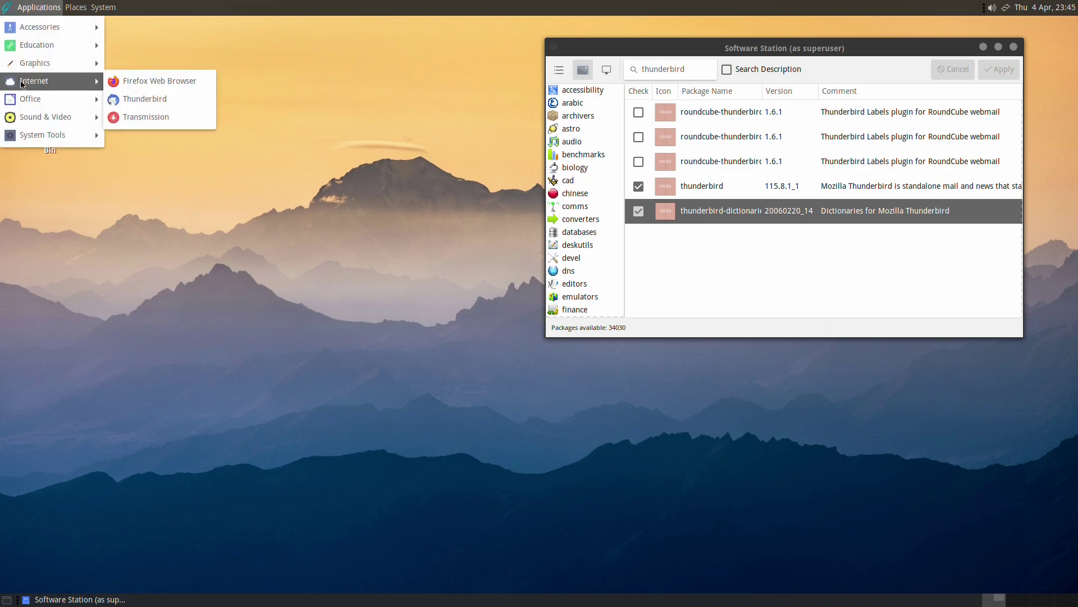
click(167, 101)
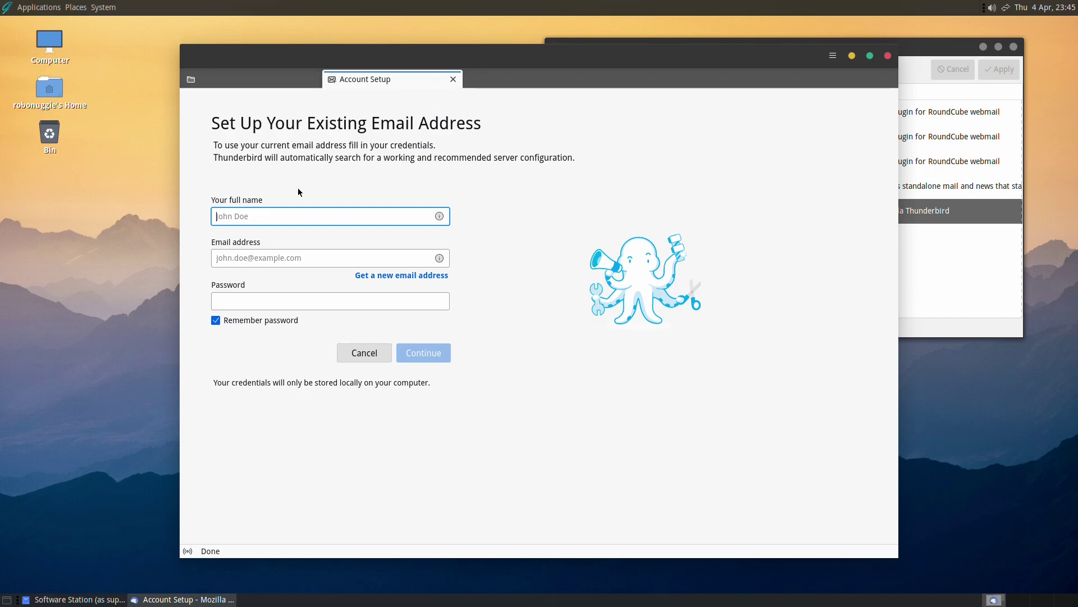
click(888, 55)
click(17, 3)
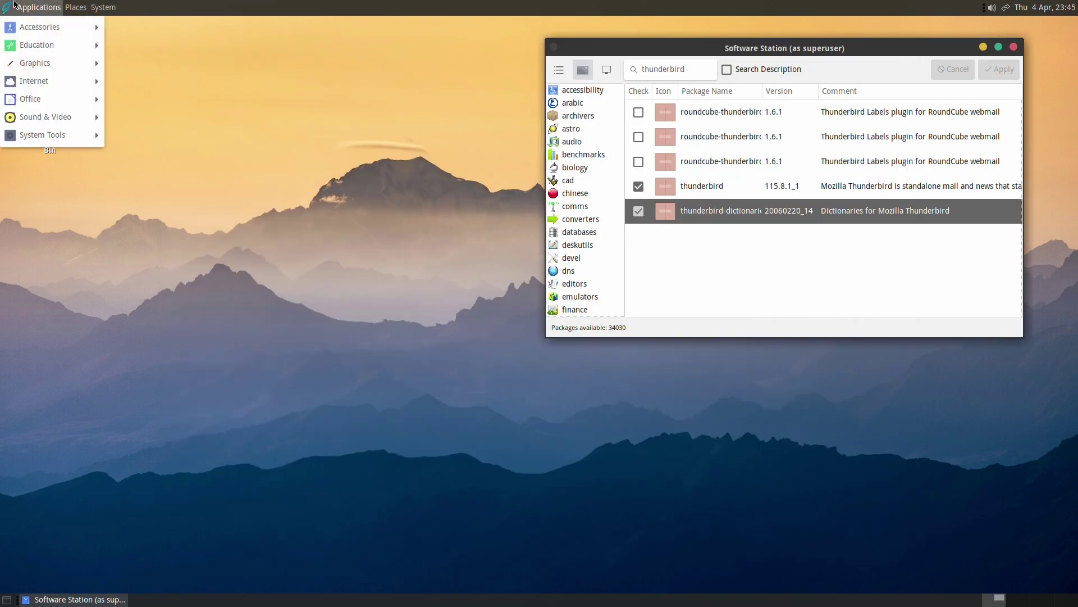
mouse_move(24, 78)
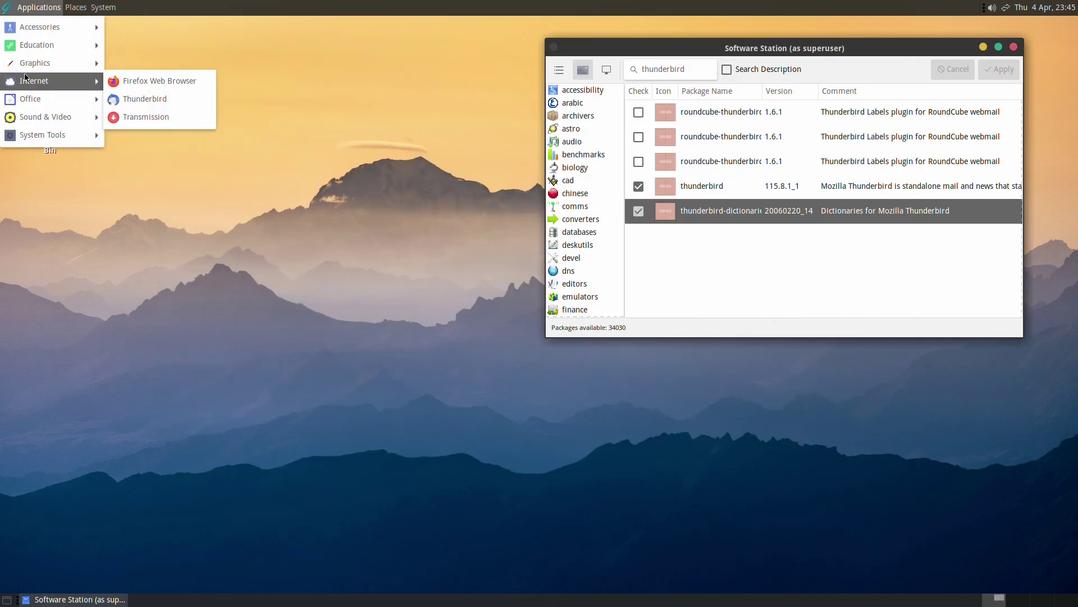
Launch Firefox, untick data import and default-browser options, and skip the welcome steps to New Tab.
click(155, 84)
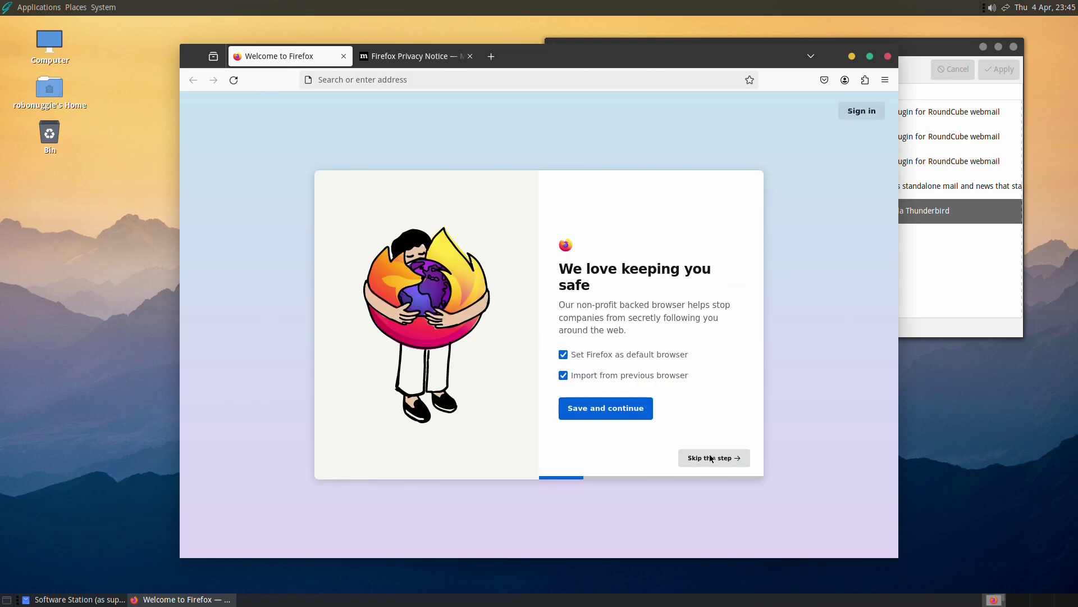
click(662, 374)
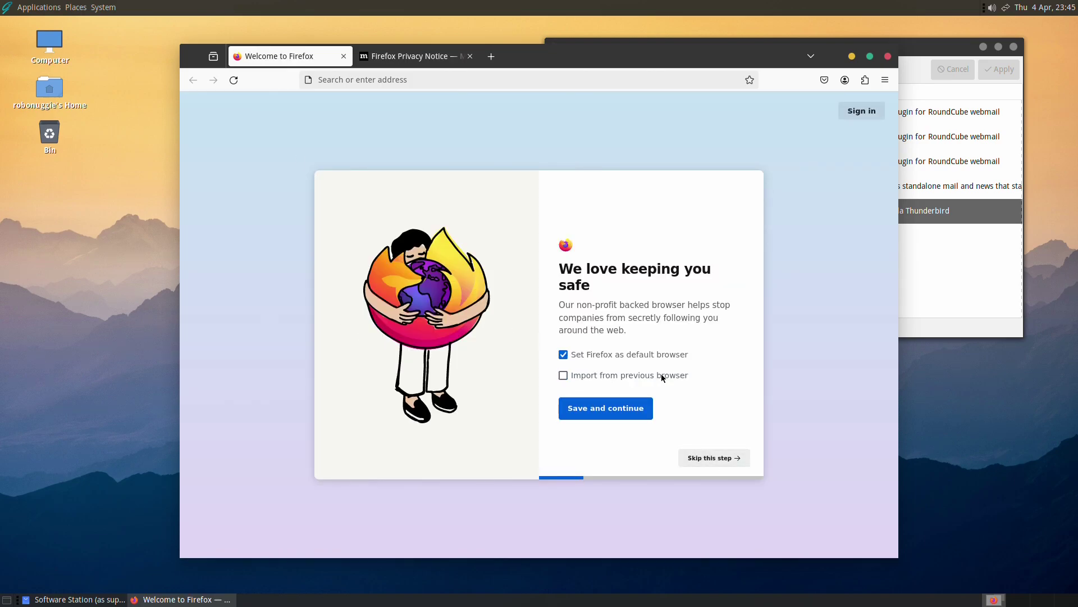
click(649, 354)
click(717, 456)
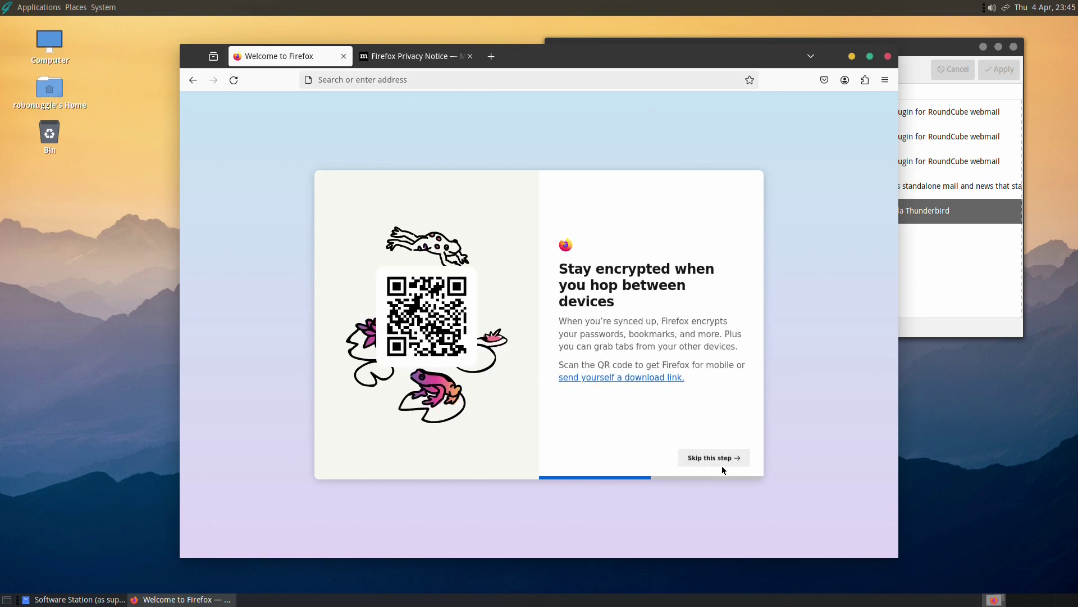
click(721, 463)
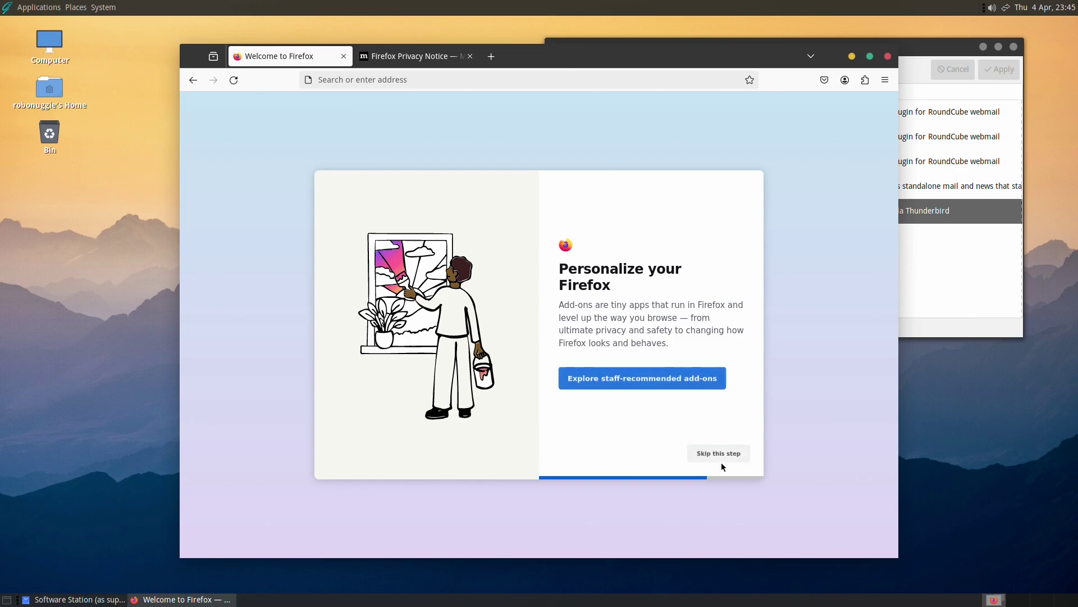
click(721, 463)
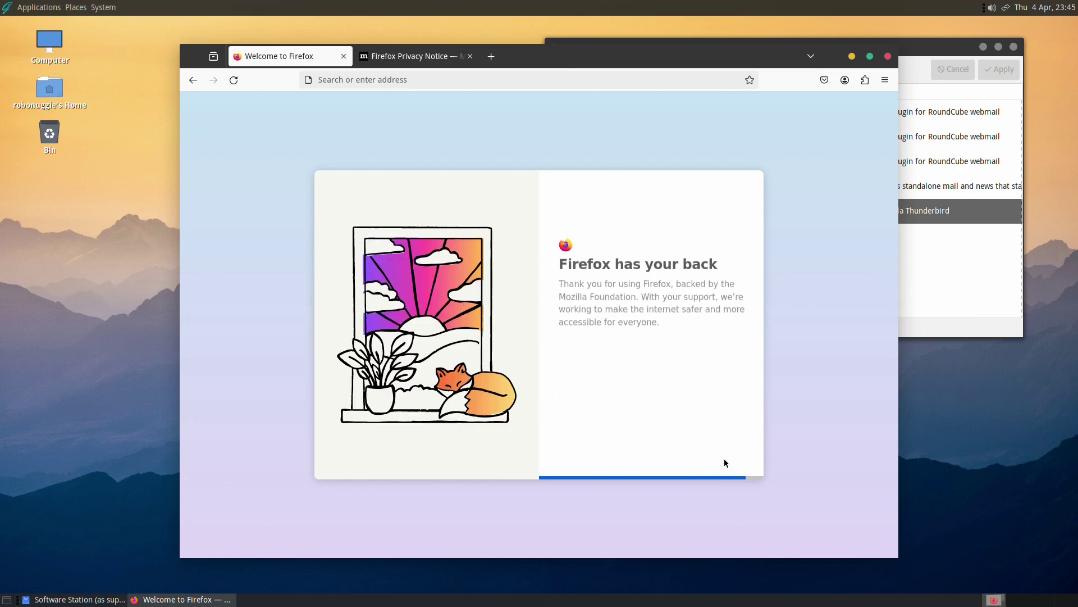
click(598, 365)
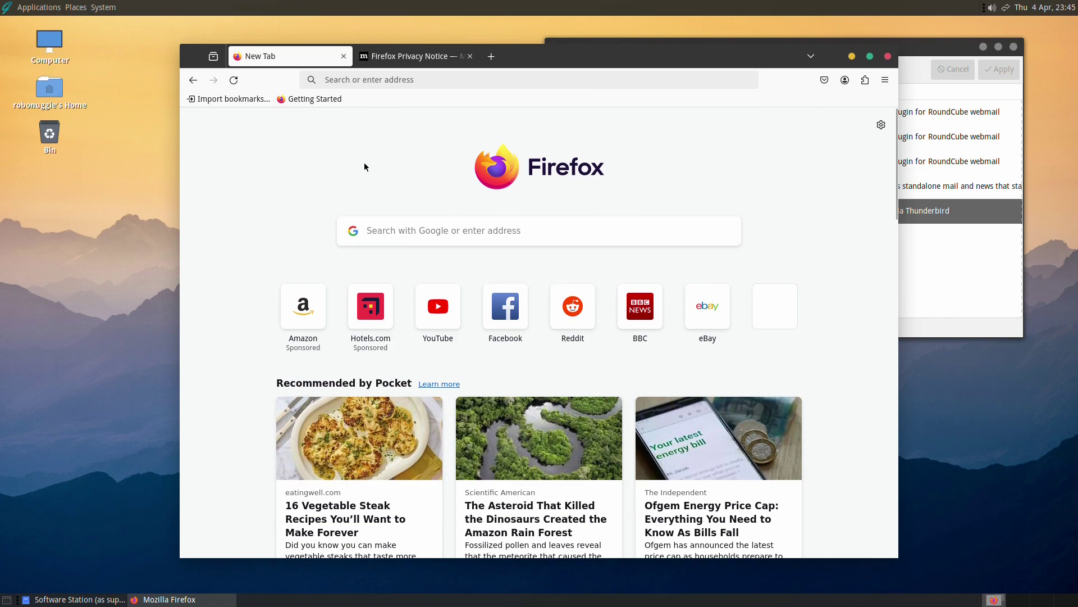
Search the web for 'youtube robonuggie' and accept Google's cookies to see results.
click(407, 232)
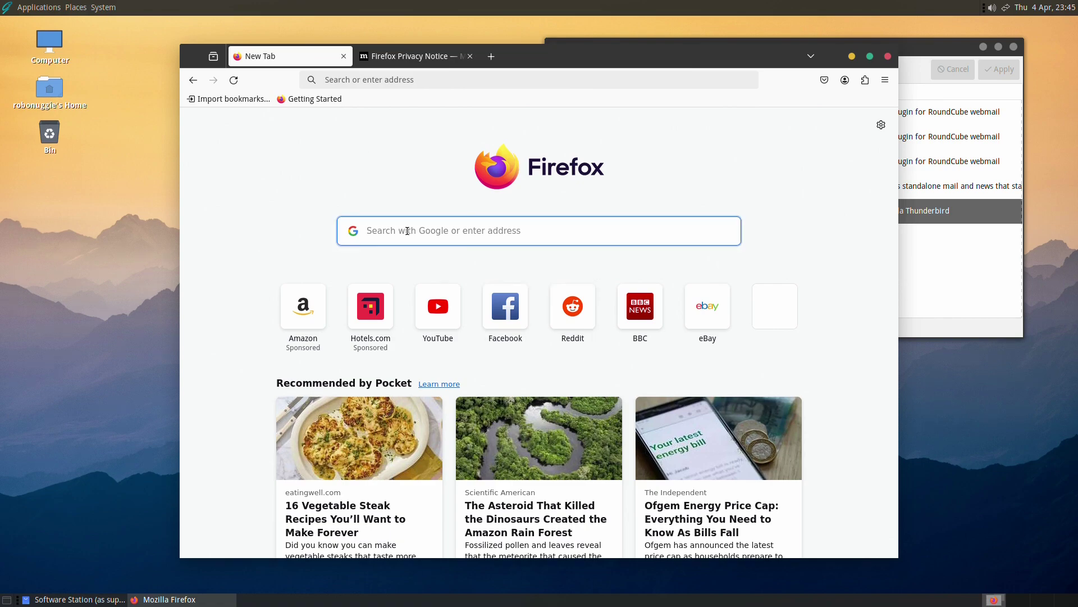
text(youtub)
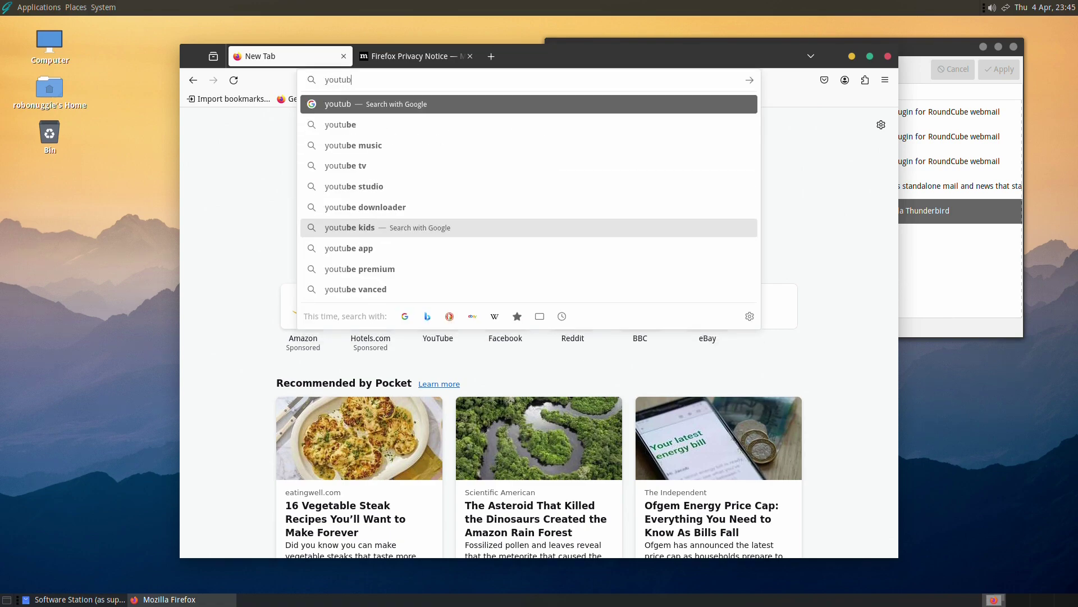
text(e robo)
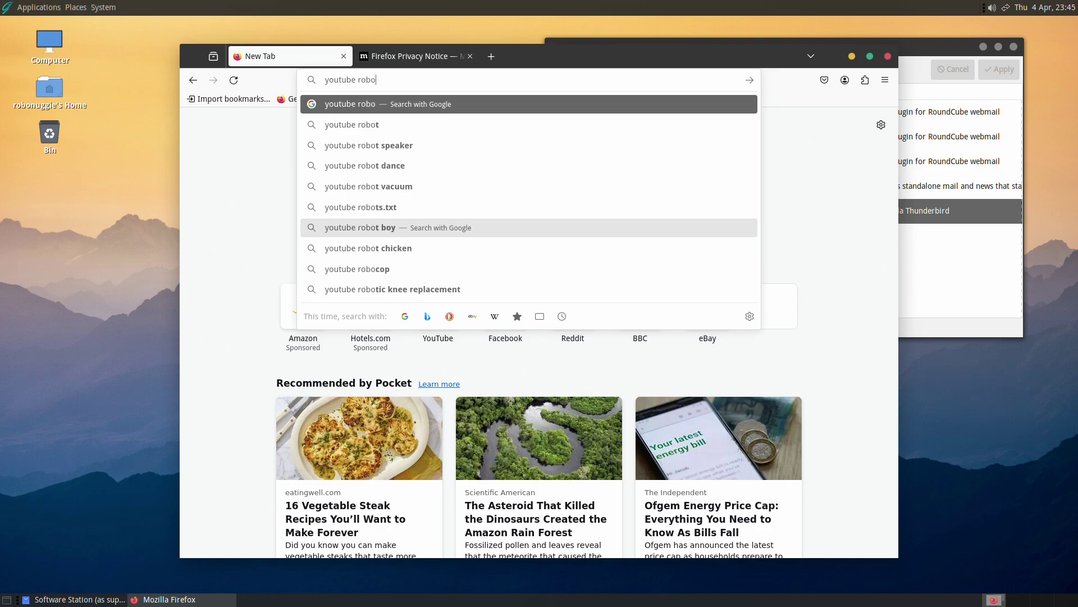
text(nuggie)
key(Return)
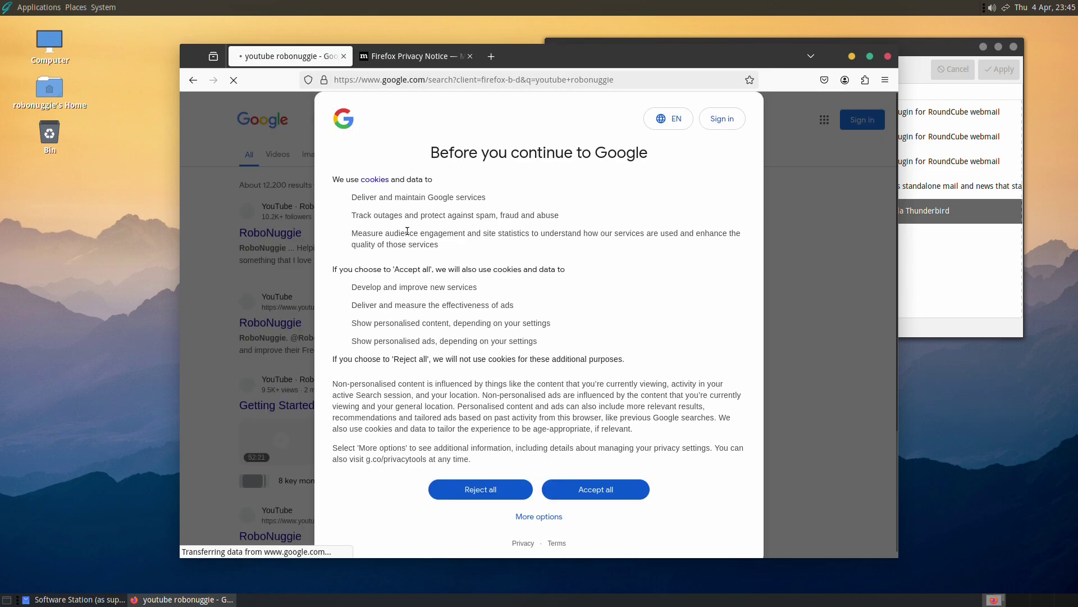
click(595, 489)
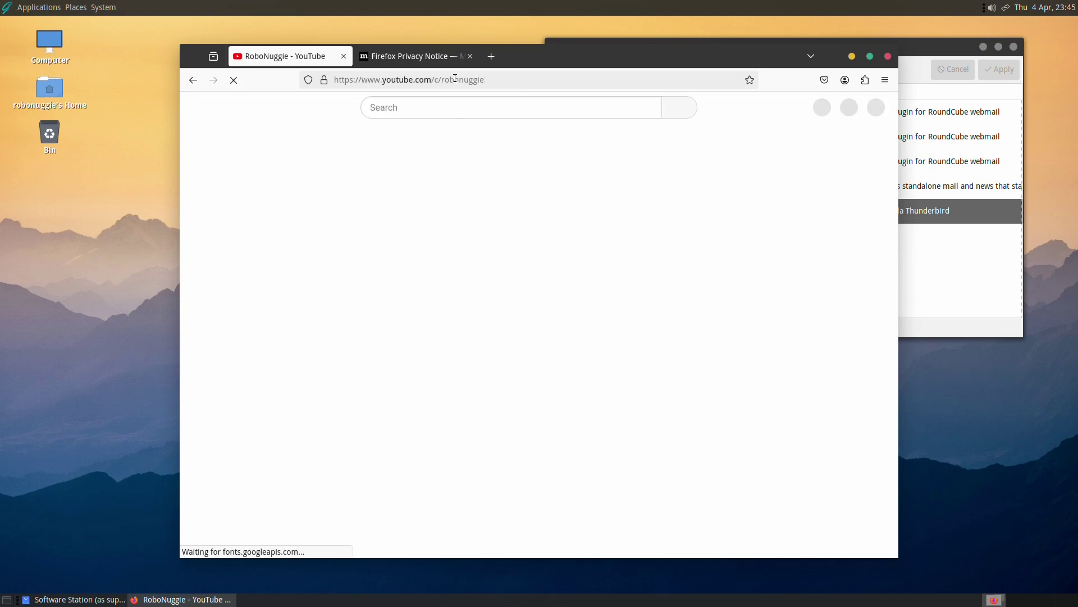
Close the Firefox Privacy Notice tab and play the channel's Channel Intro video.
click(463, 55)
click(470, 57)
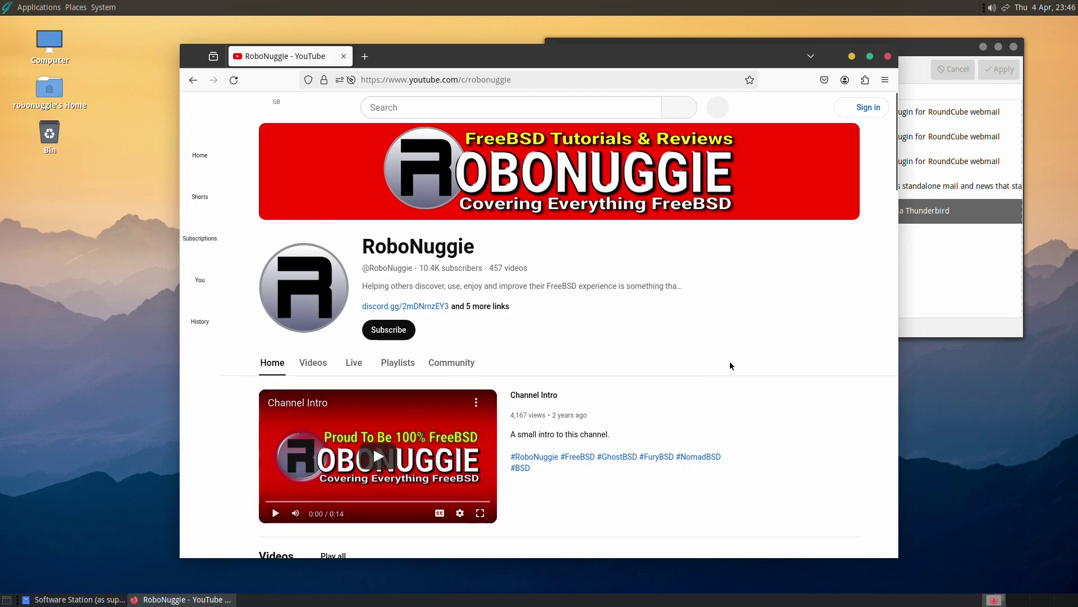
drag(894, 182, 798, 275)
right_click(798, 275)
key(Escape)
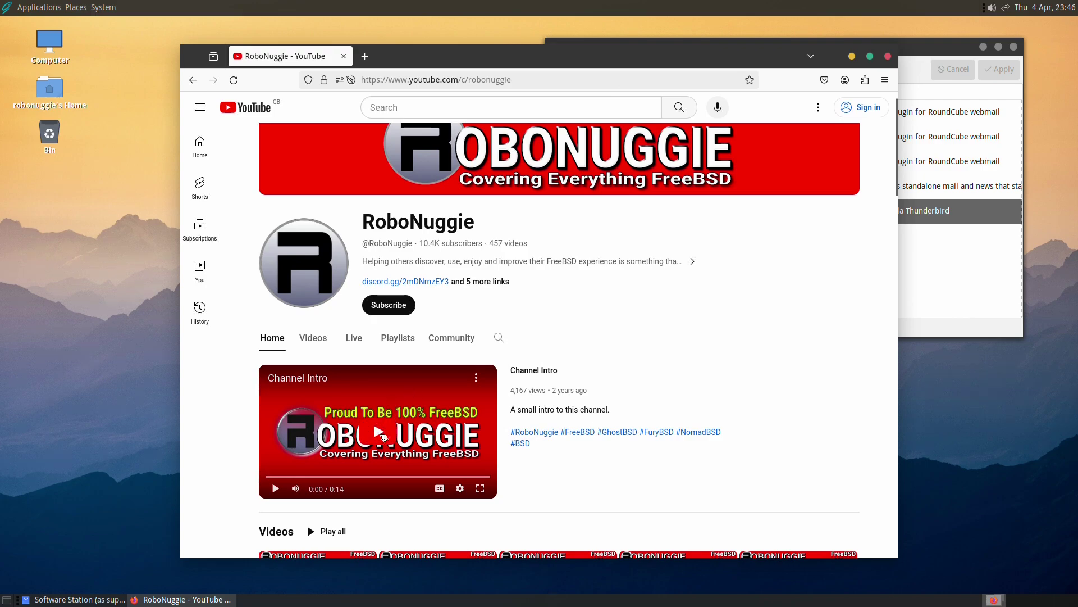
click(382, 435)
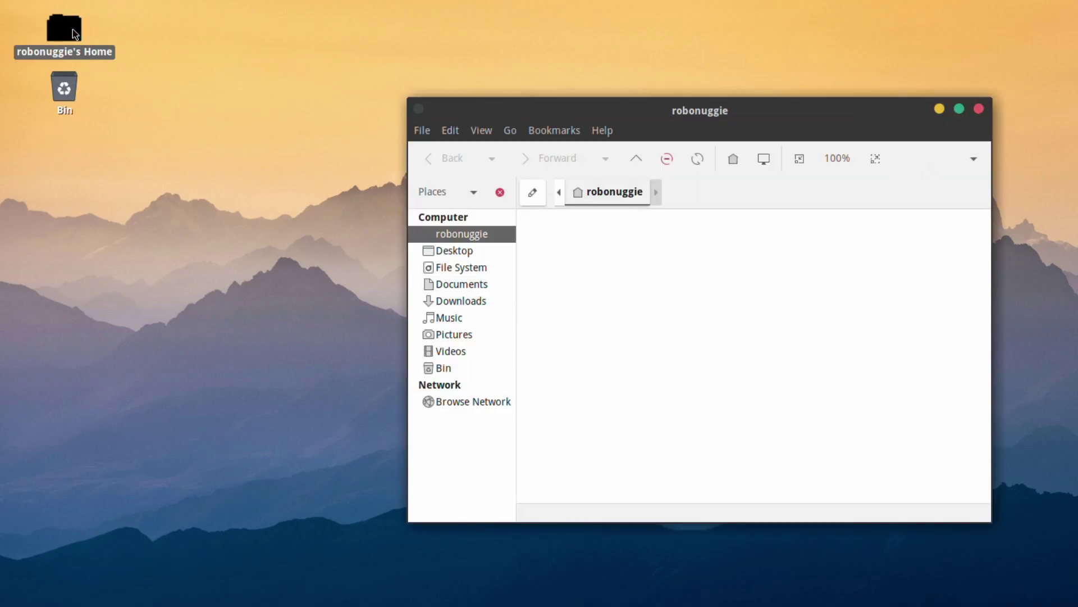
Open Downloads and try opening GhostBSD-24.01.1.iso in Engrampa, dismissing the unsupported-type error.
click(807, 247)
double_click(807, 247)
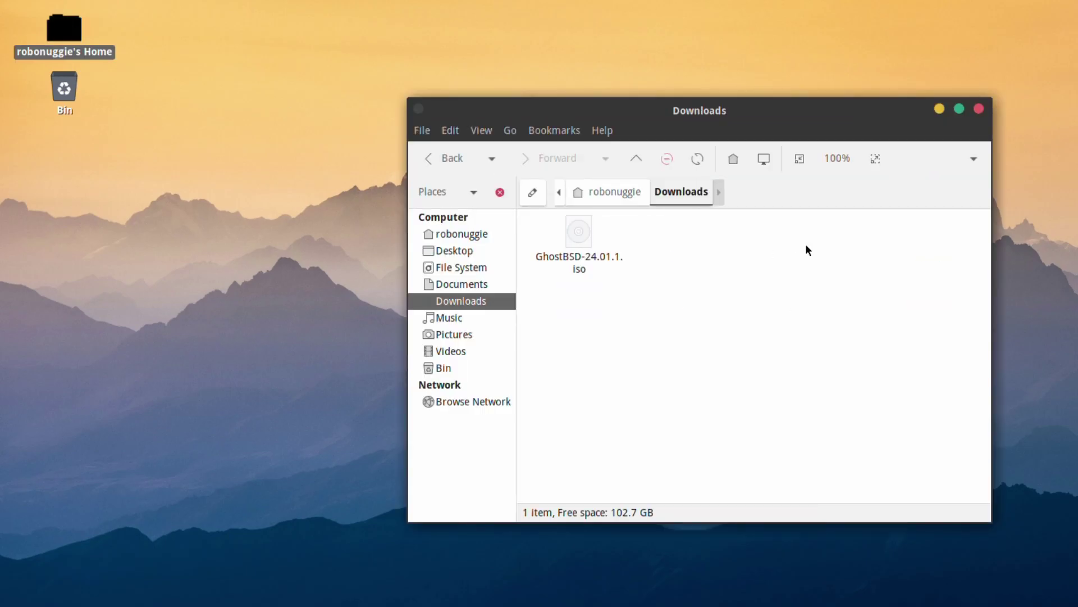
right_click(570, 230)
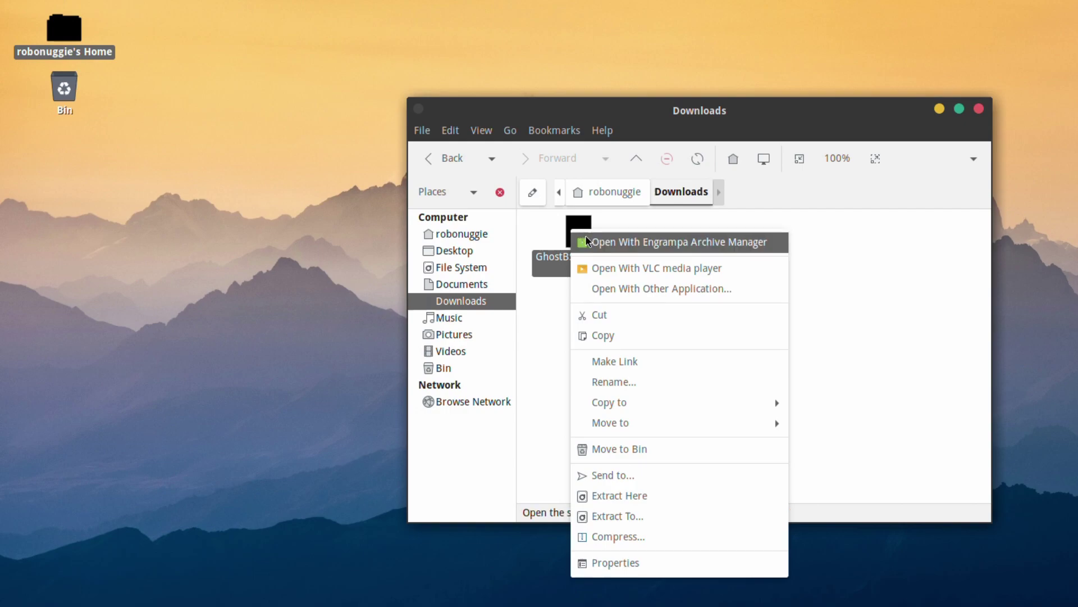
click(602, 248)
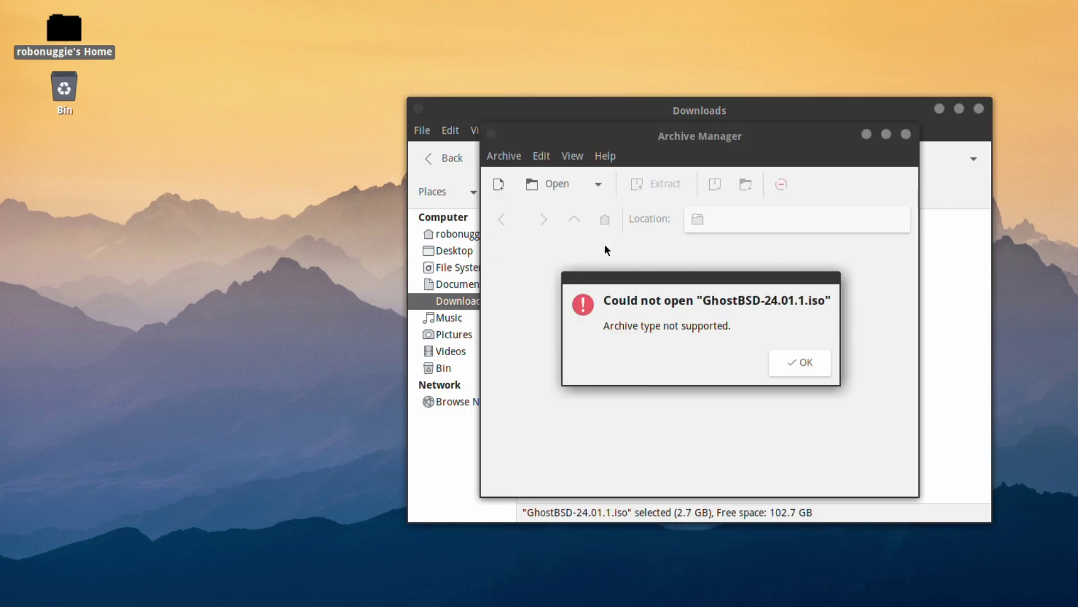
click(821, 370)
click(906, 134)
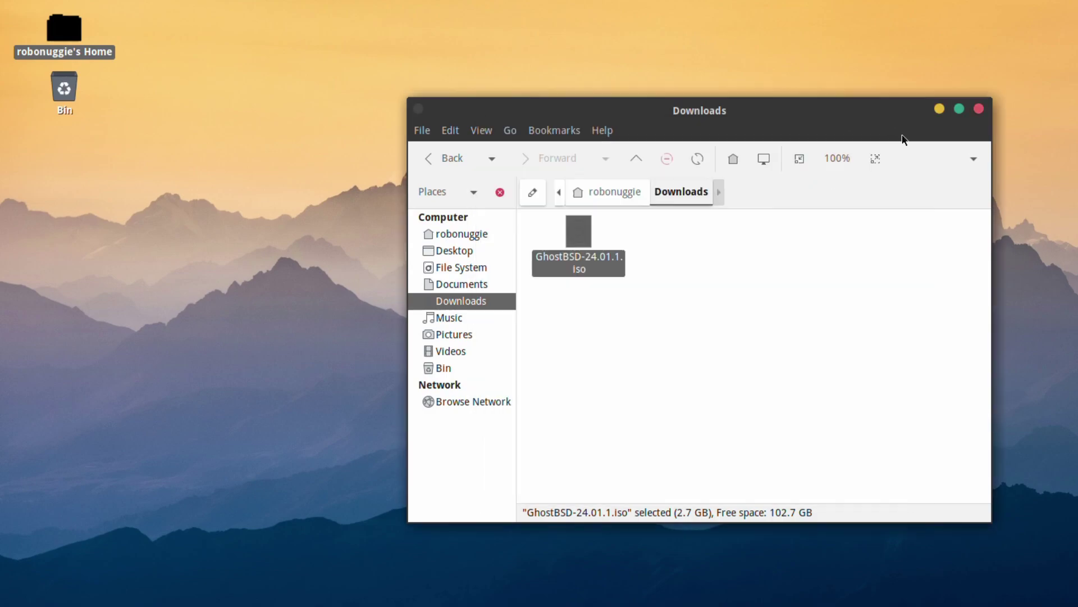
Reopen the iso's context menu, close it without choosing, and deselect the file.
right_click(582, 233)
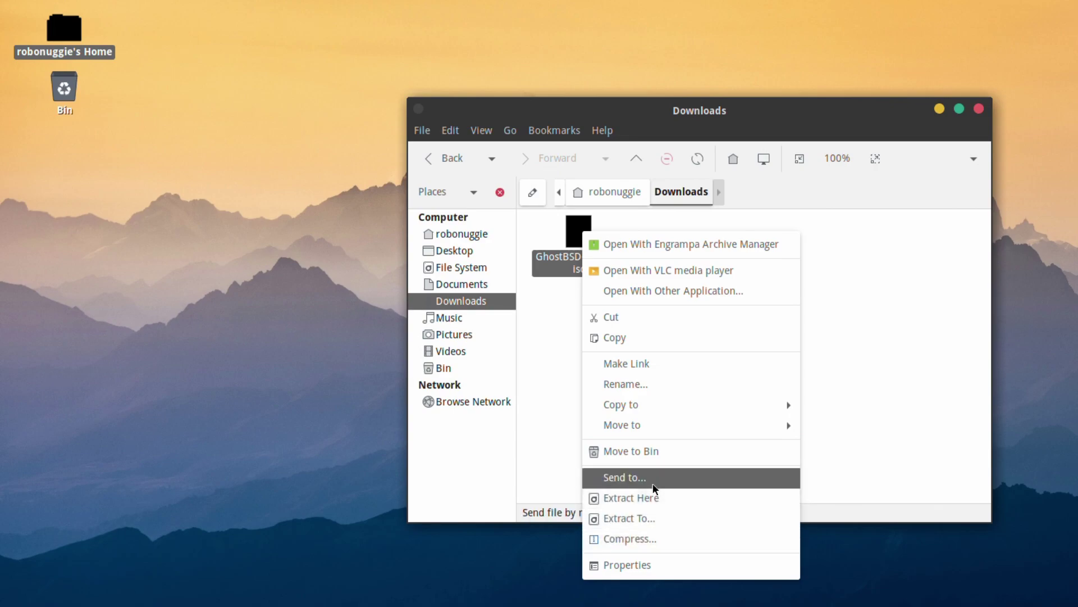
click(544, 481)
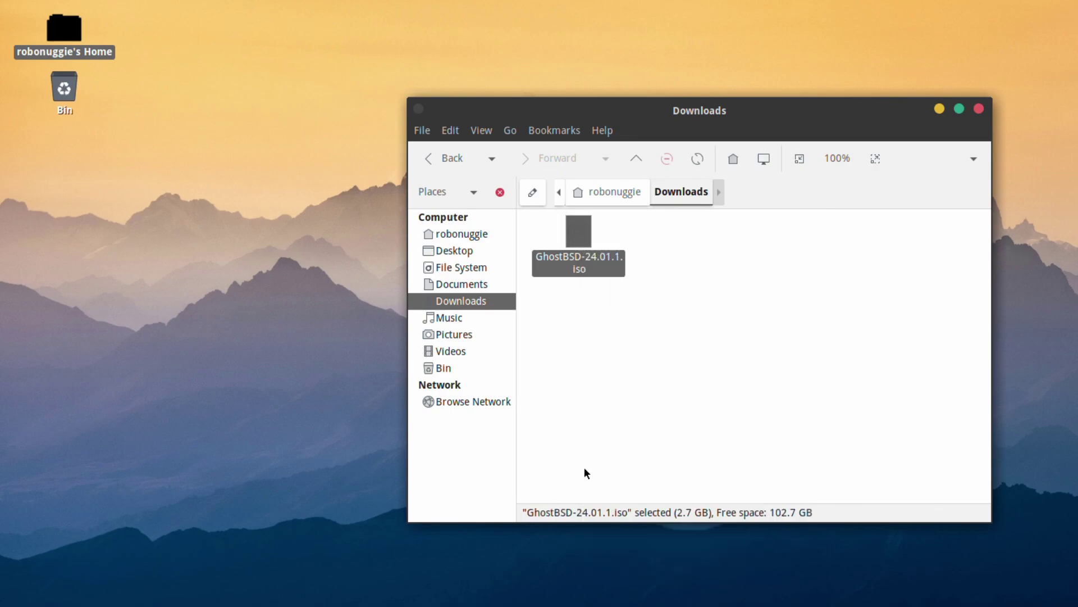
click(677, 353)
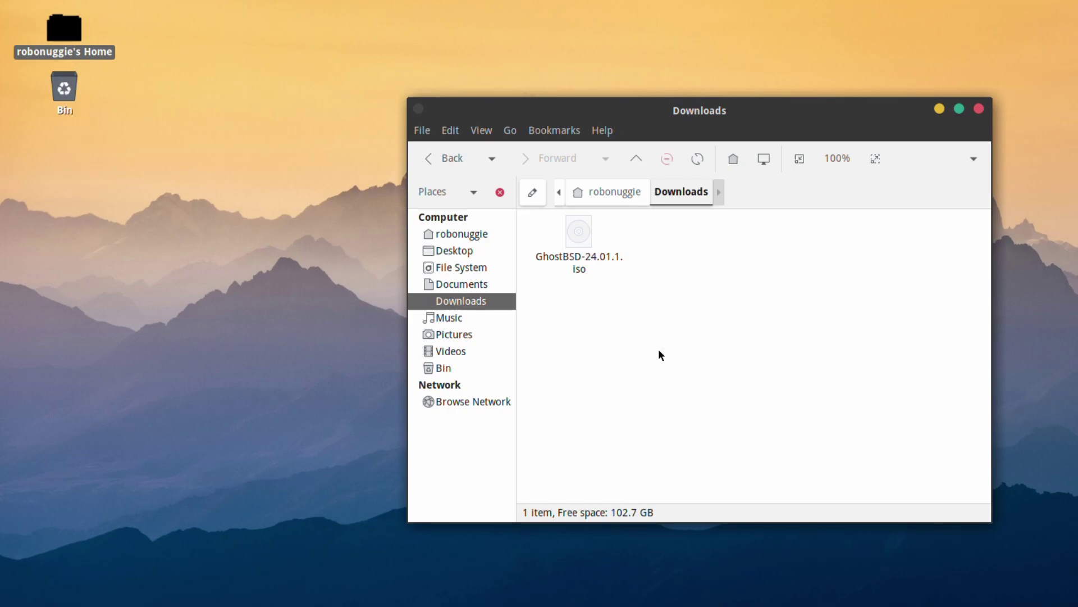
Close the Downloads folder window, then maximize and close Archive Manager.
click(979, 109)
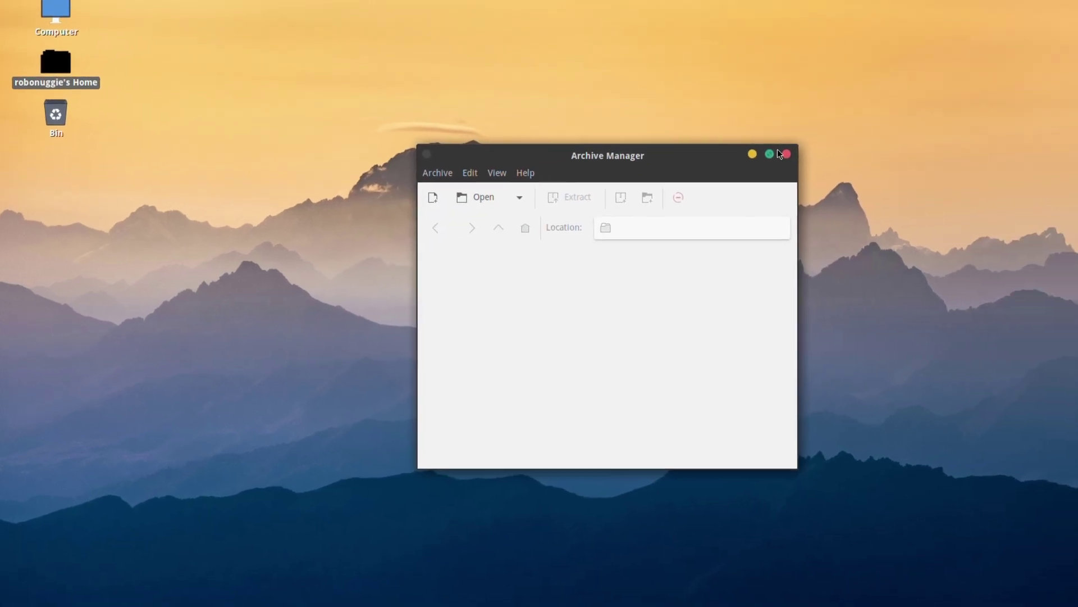
click(865, 139)
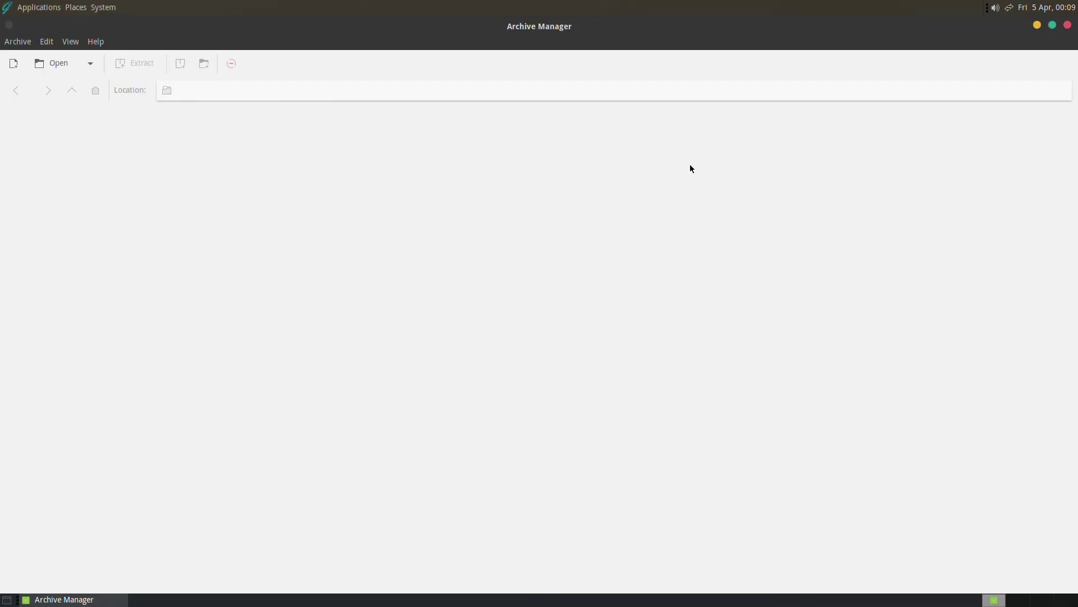
click(1067, 26)
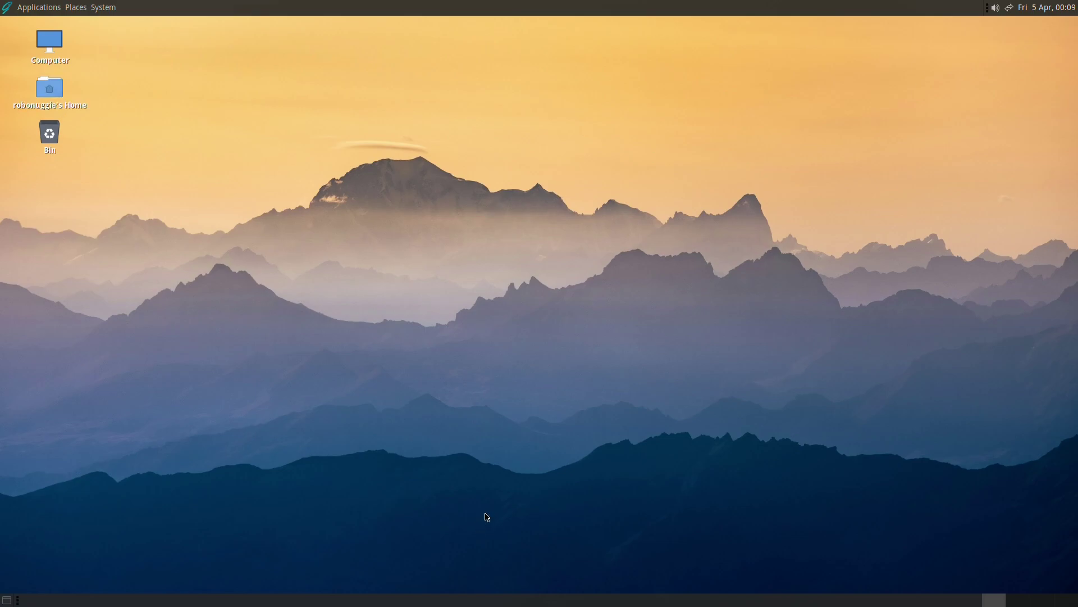